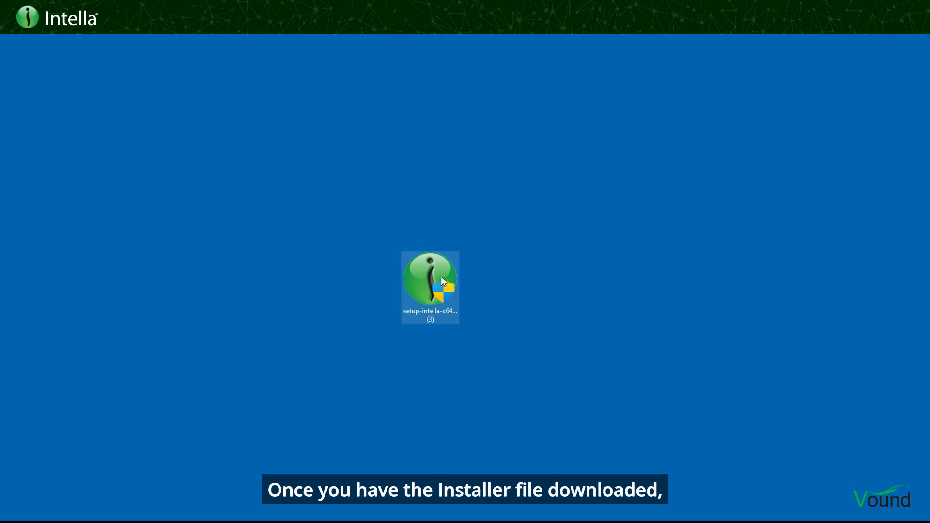
- Run the Intella installer as administrator, review the license agreement to its end, and accept it
{"action": "right_click", "coordinate": [442, 280]}
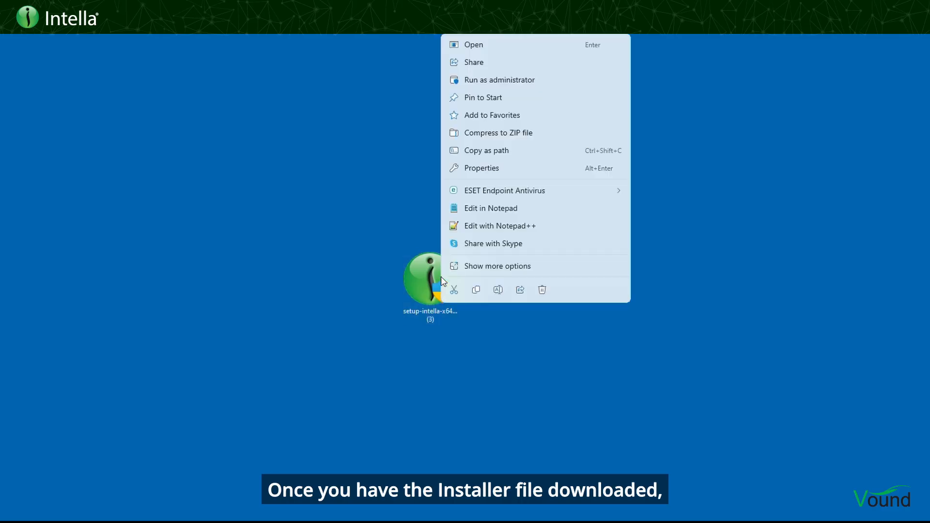
{"action": "left_click", "coordinate": [476, 83]}
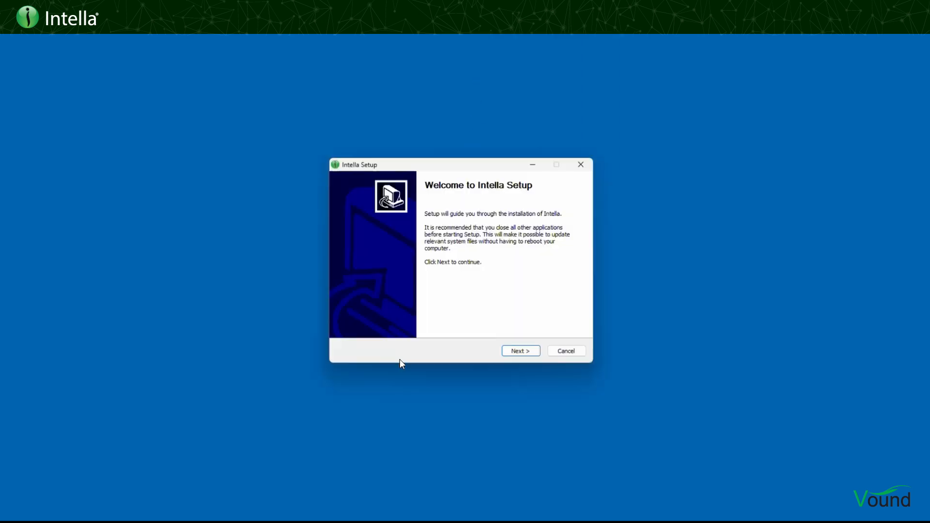
{"action": "left_click", "coordinate": [512, 357]}
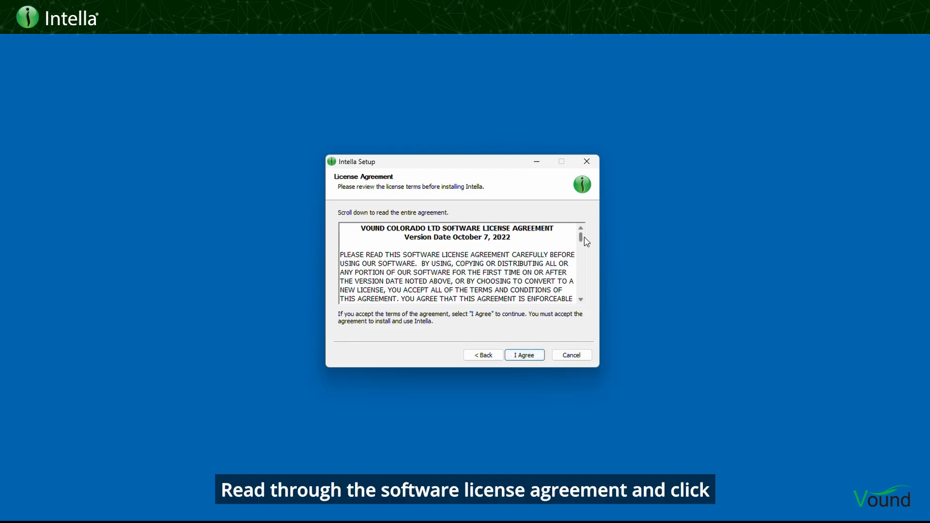
{"action": "left_click_drag", "start_coordinate": [581, 236], "coordinate": [576, 290]}
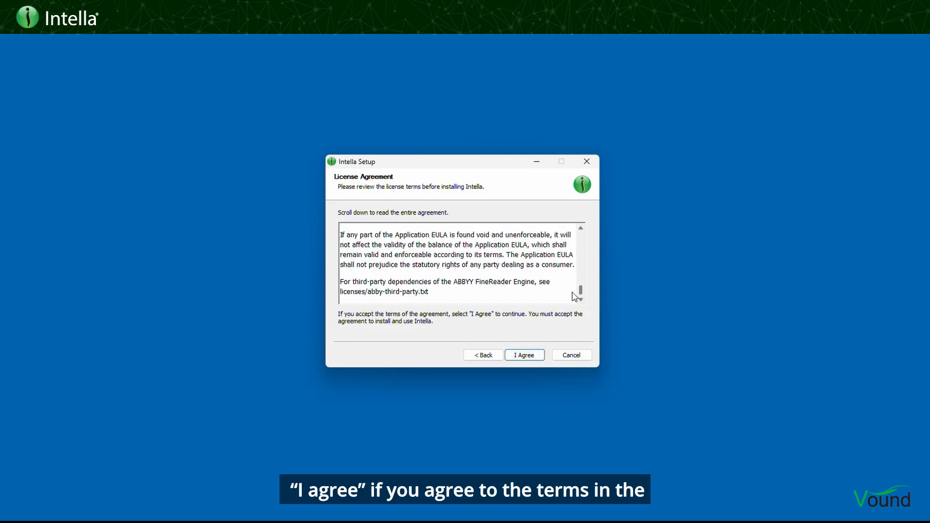
{"action": "left_click", "coordinate": [524, 355]}
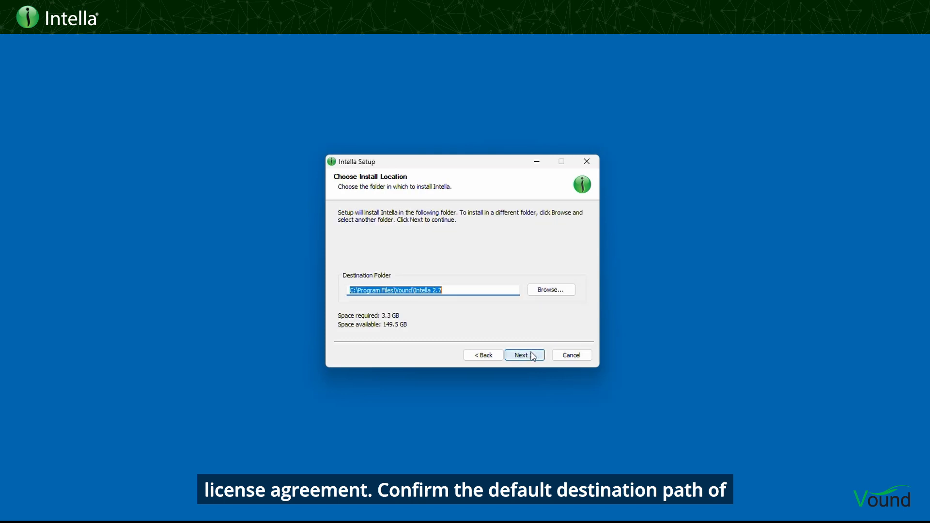
- Install Intella to C:\Program Files\Vound\Intella 2.7 with the Vound\Intella Start Menu folder and finish the setup
{"action": "left_click", "coordinate": [525, 355]}
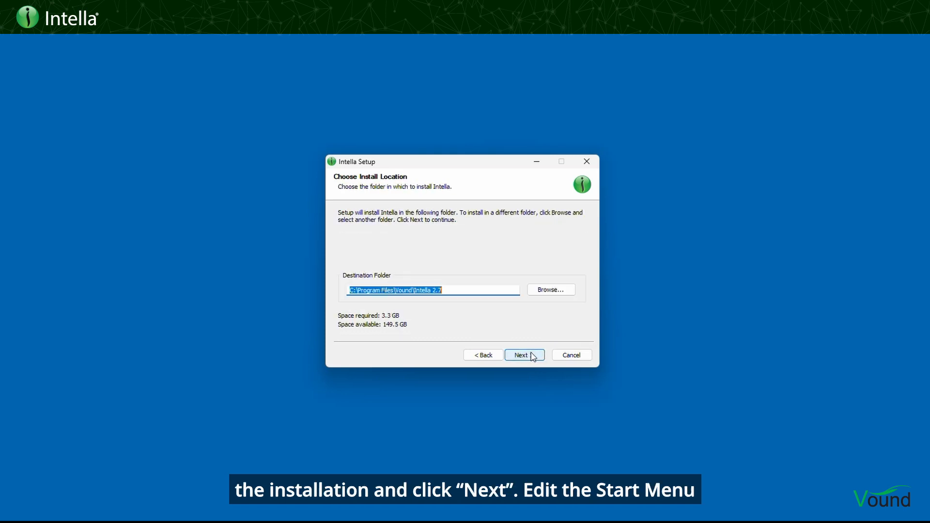
{"action": "left_click", "coordinate": [531, 355]}
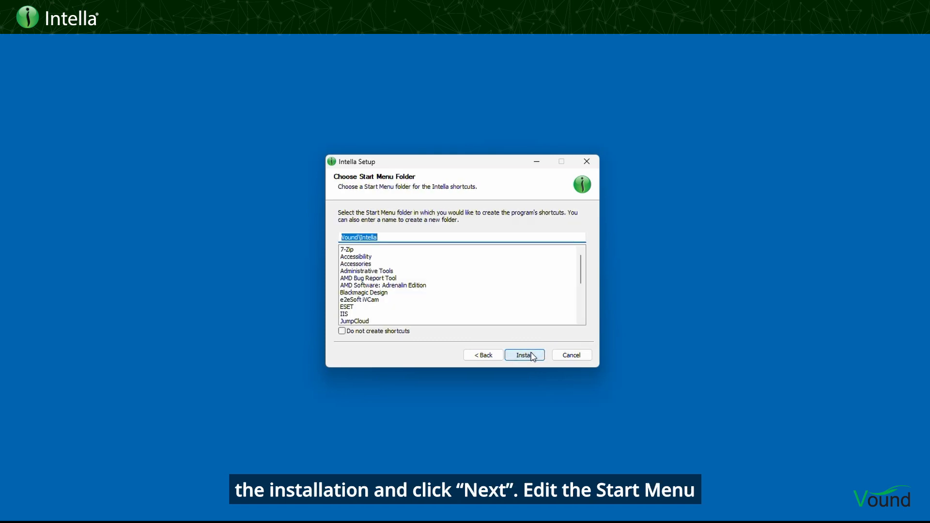
{"action": "left_click", "coordinate": [531, 355]}
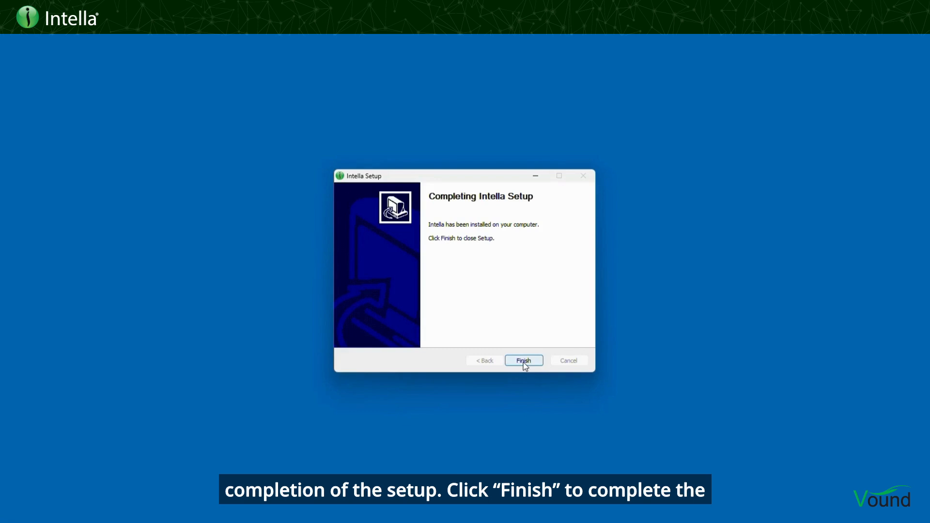
{"action": "left_click", "coordinate": [524, 362]}
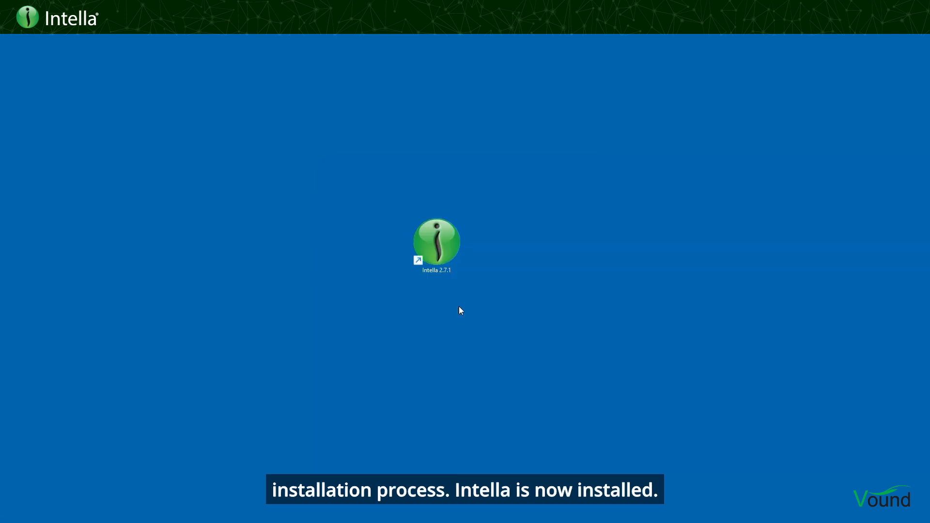
- Launch Intella 2.7.1 from the desktop using the Intella Professional license
{"action": "double_click", "coordinate": [437, 247]}
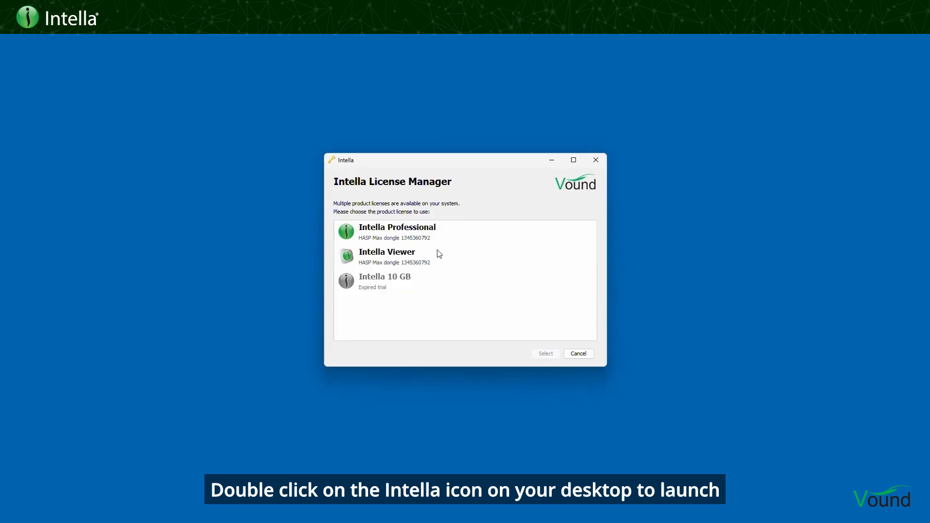
{"action": "double_click", "coordinate": [408, 231]}
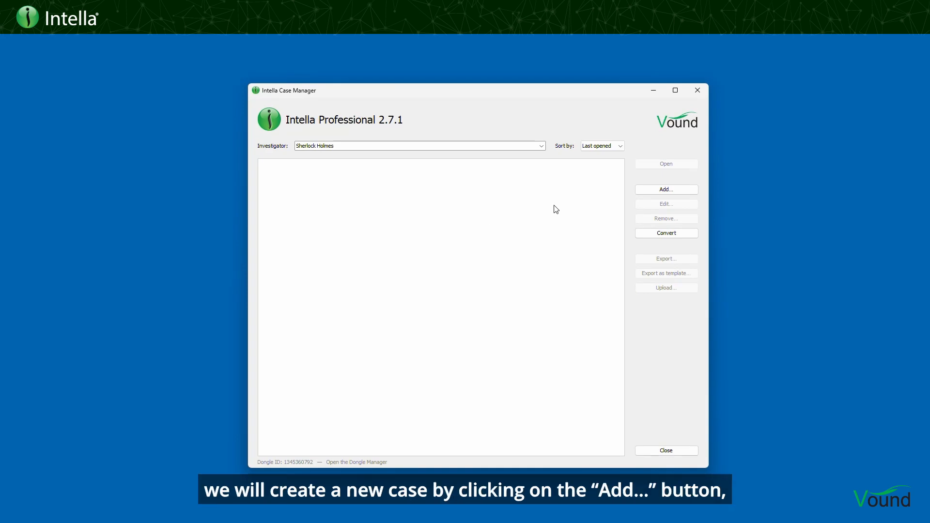
- Define a new case named Test Training Case with the description Training, use the suggested case folder, and expand the advanced settings
{"action": "left_click", "coordinate": [645, 192]}
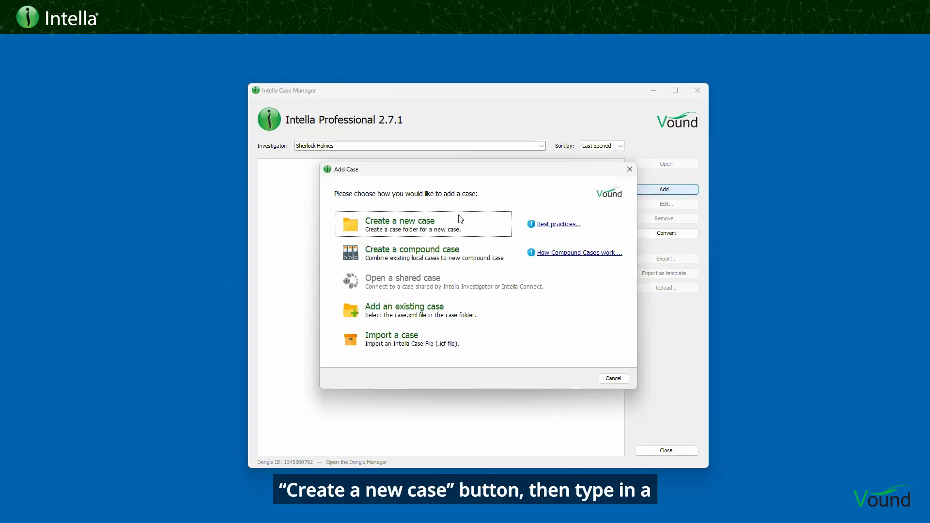
{"action": "left_click", "coordinate": [443, 223]}
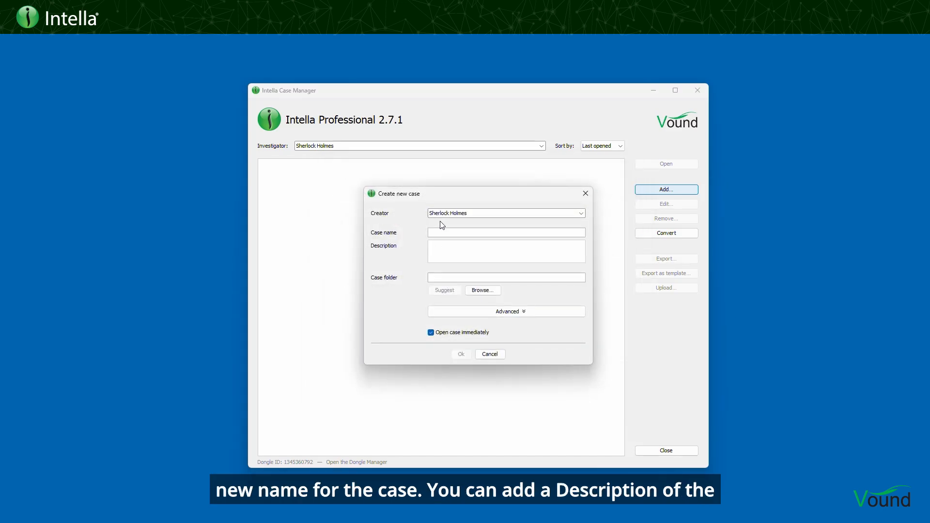
{"action": "type", "text": "Test Training Case"}
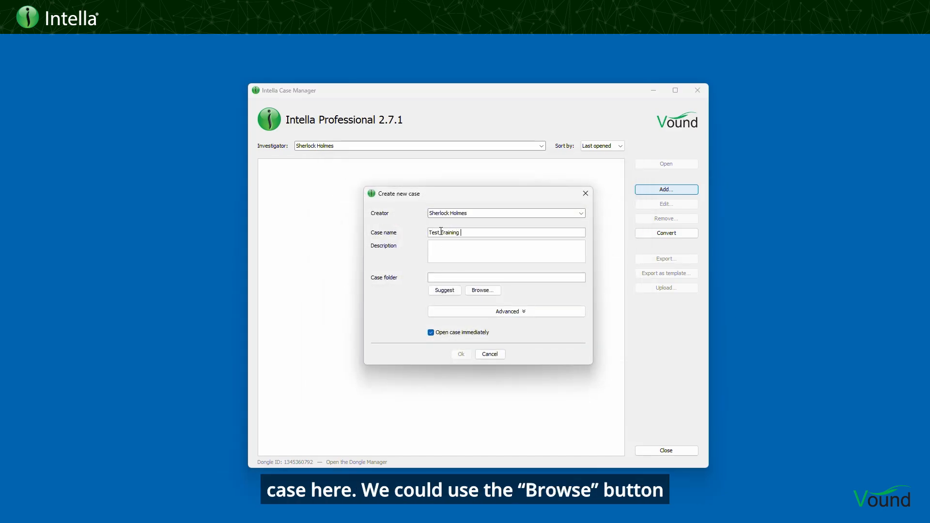
{"action": "left_click", "coordinate": [442, 246]}
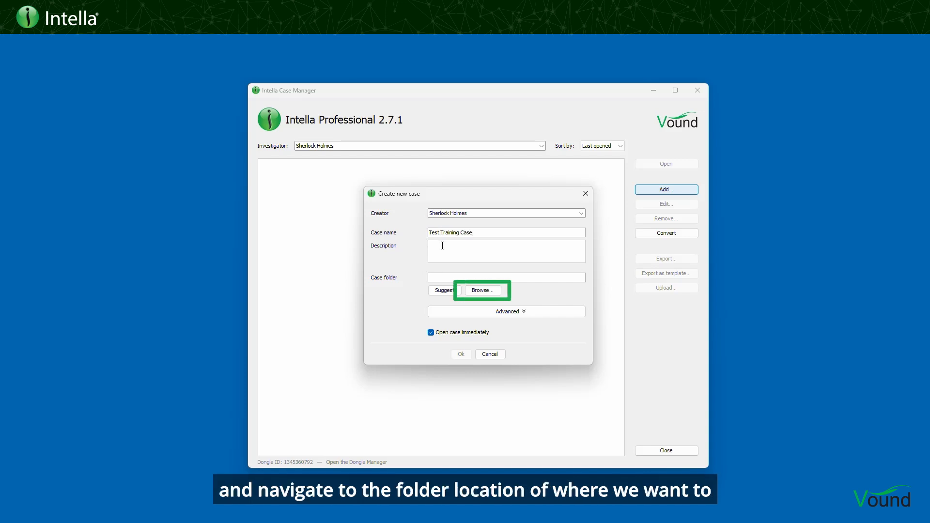
{"action": "type", "text": "Training"}
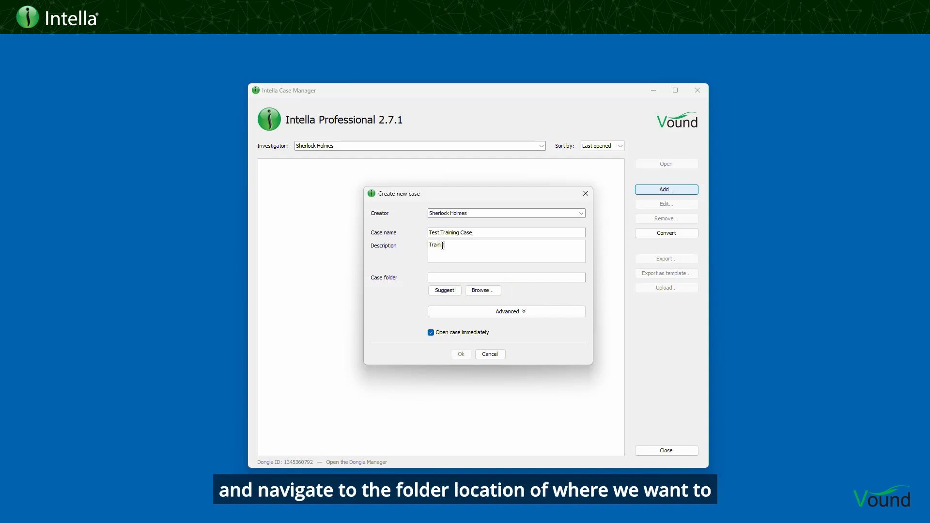
{"action": "left_click", "coordinate": [454, 276]}
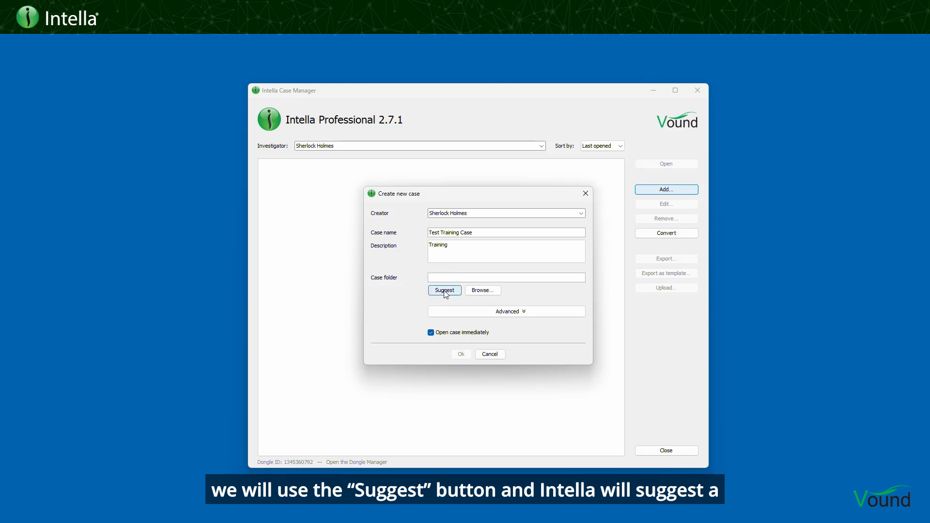
{"action": "left_click", "coordinate": [445, 291]}
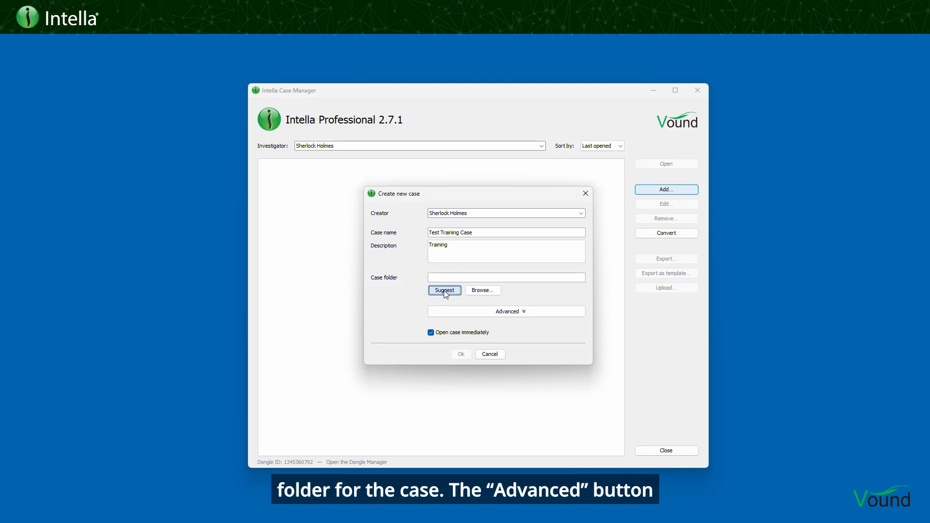
{"action": "left_click", "coordinate": [445, 291]}
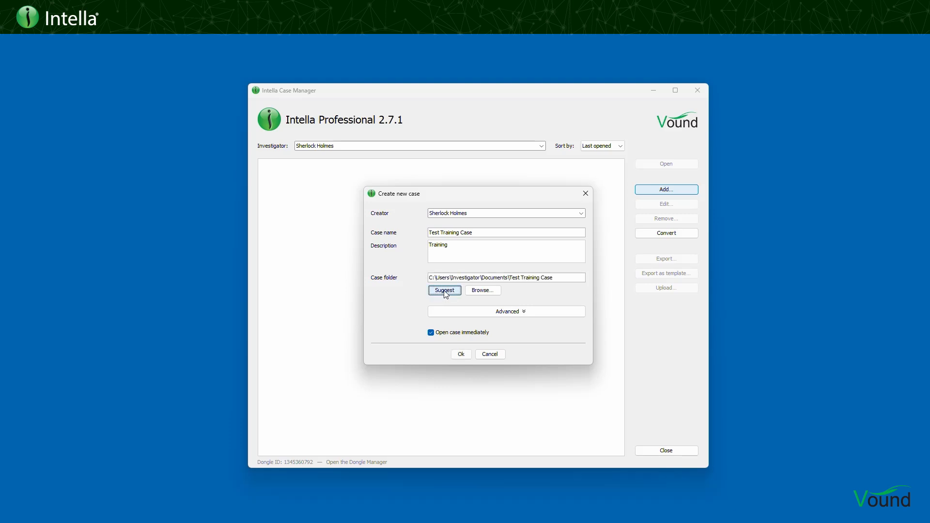
{"action": "left_click", "coordinate": [452, 311]}
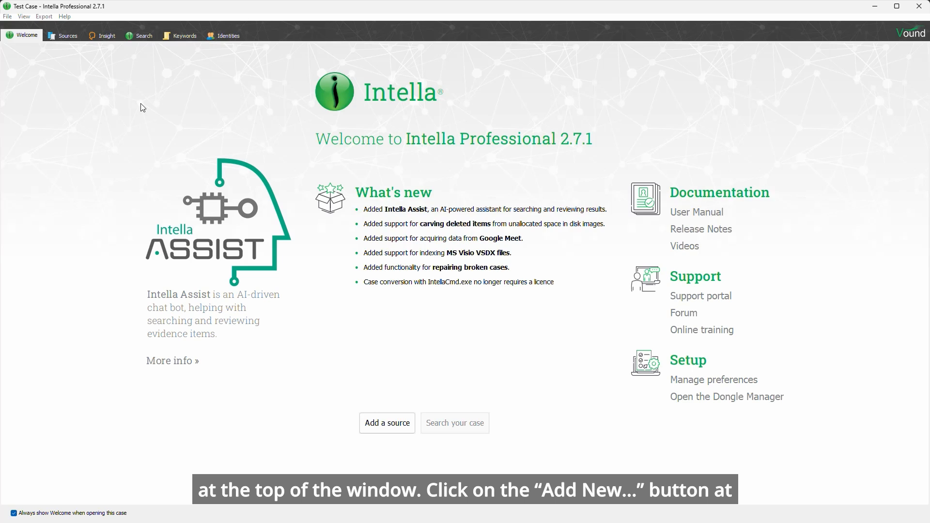
- Start a new Disk Image source in the case with Intella_Artifacts_v7.E01 from the Documents folder as its image file
{"action": "left_click", "coordinate": [70, 37]}
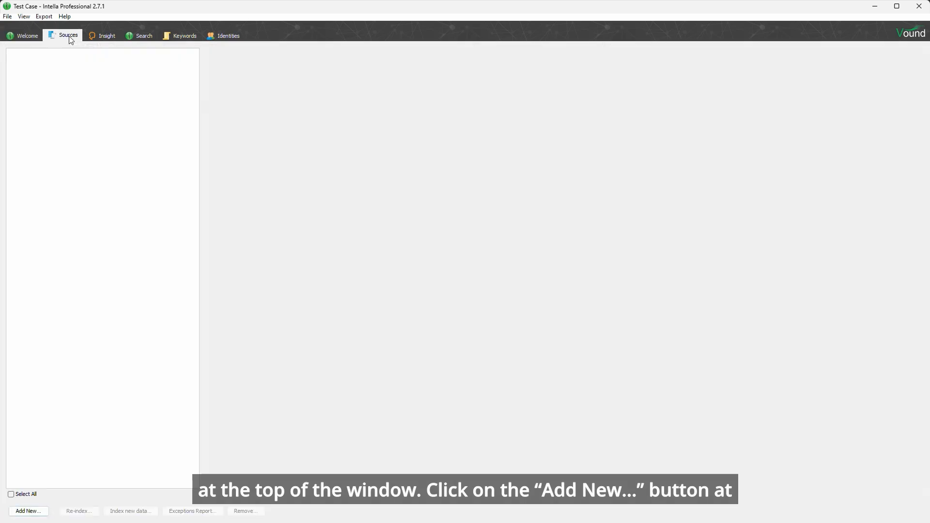
{"action": "left_click", "coordinate": [35, 512]}
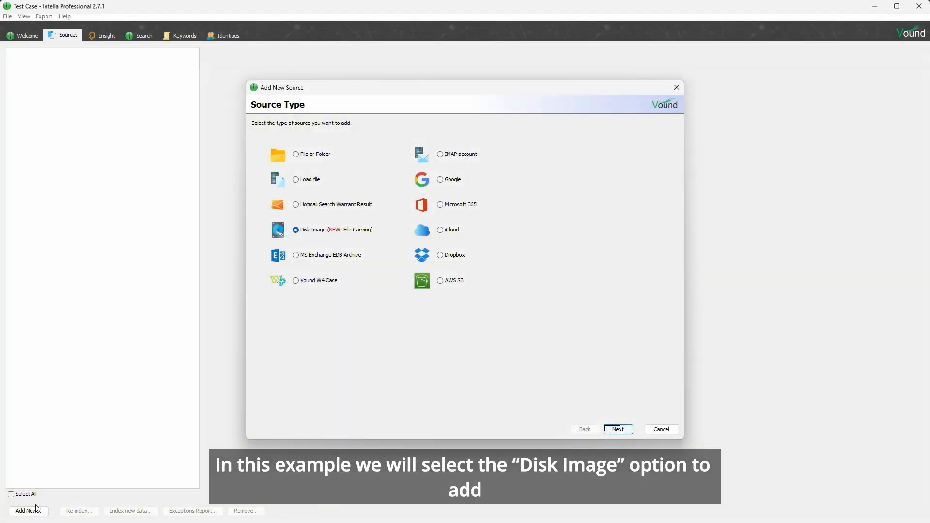
{"action": "left_click", "coordinate": [295, 230]}
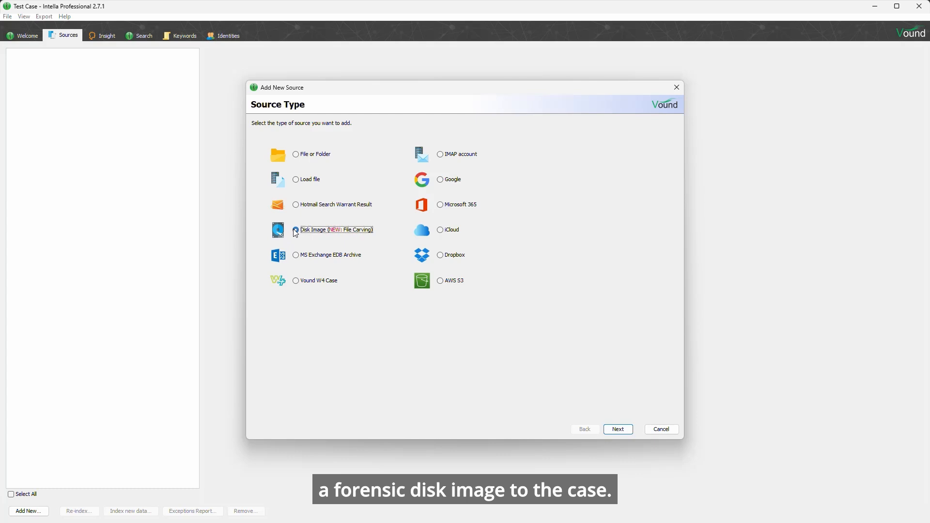
{"action": "left_click", "coordinate": [618, 429]}
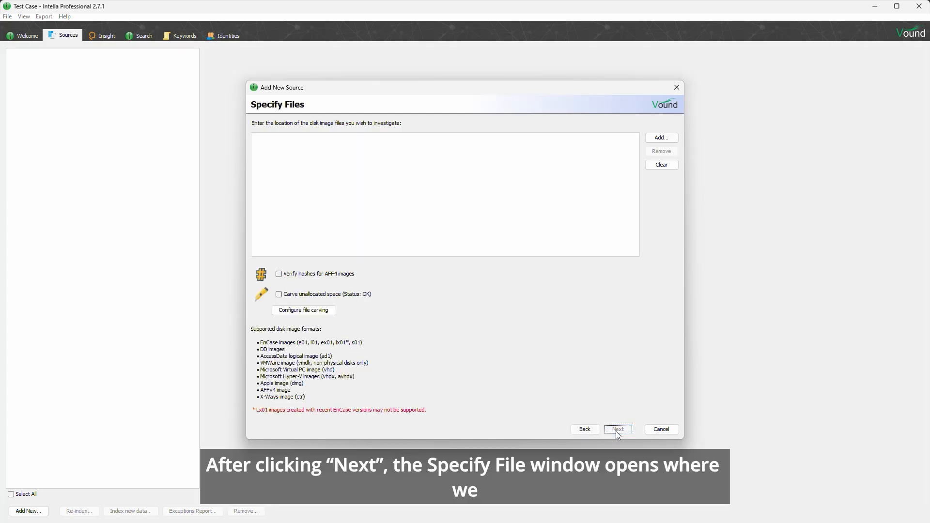
{"action": "left_click", "coordinate": [666, 139]}
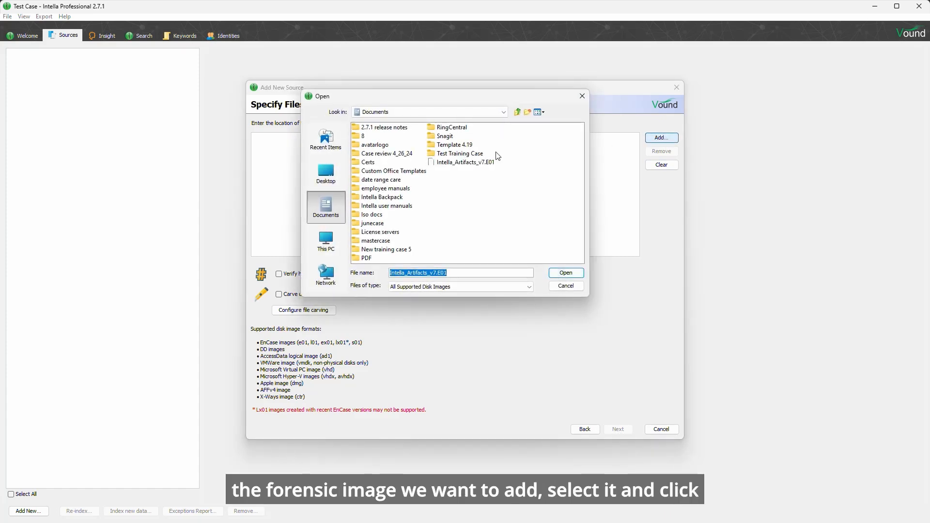
{"action": "left_click", "coordinate": [474, 163]}
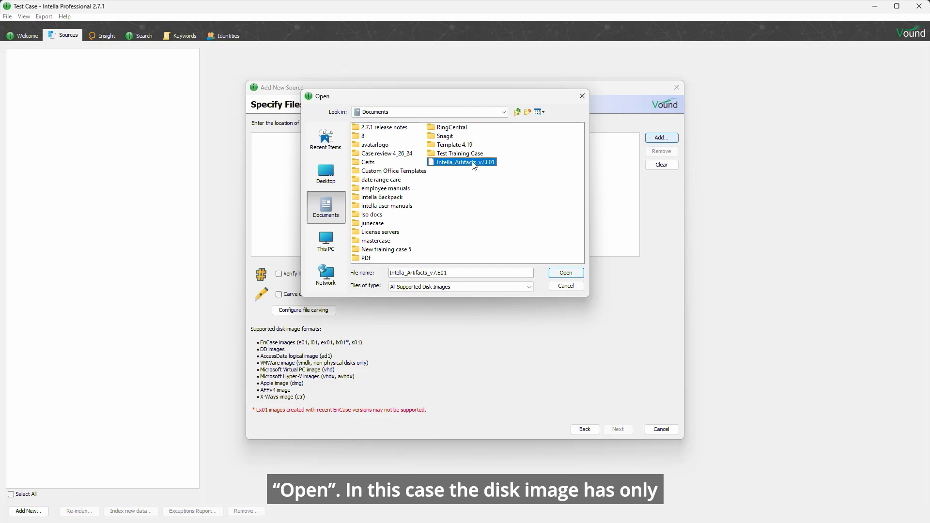
{"action": "double_click", "coordinate": [474, 163]}
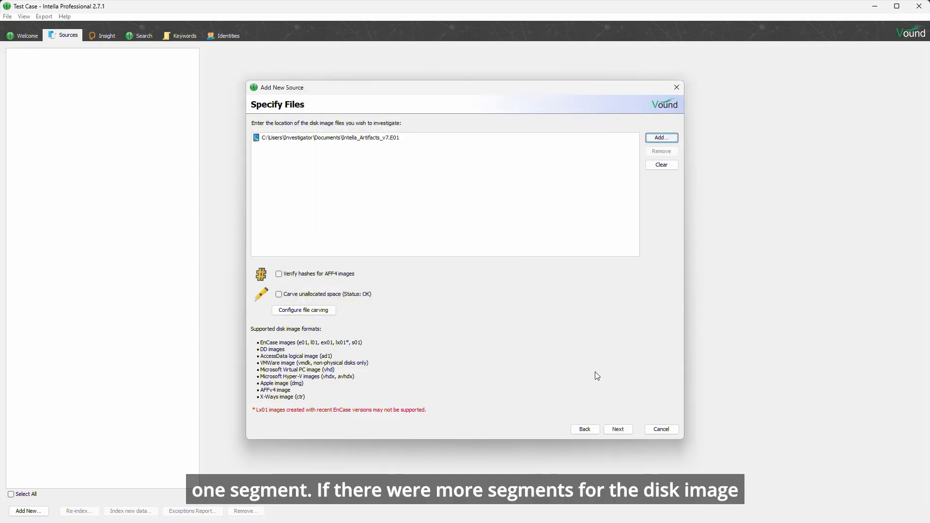
{"action": "left_click", "coordinate": [618, 431]}
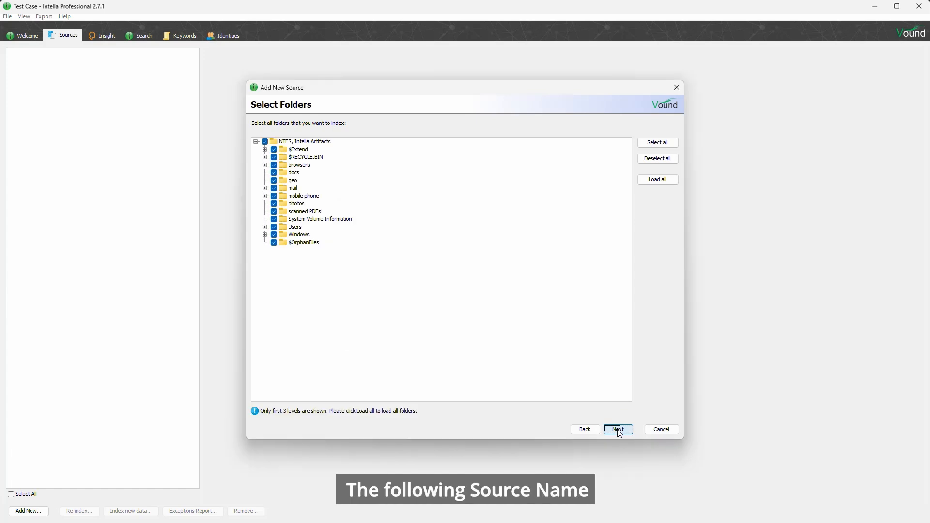
- Accept all folders and file types for the source, keeping the name Intella_Artifacts_v7.E01 and the Phoenix (UTC-0700) time zone
{"action": "left_click", "coordinate": [618, 430]}
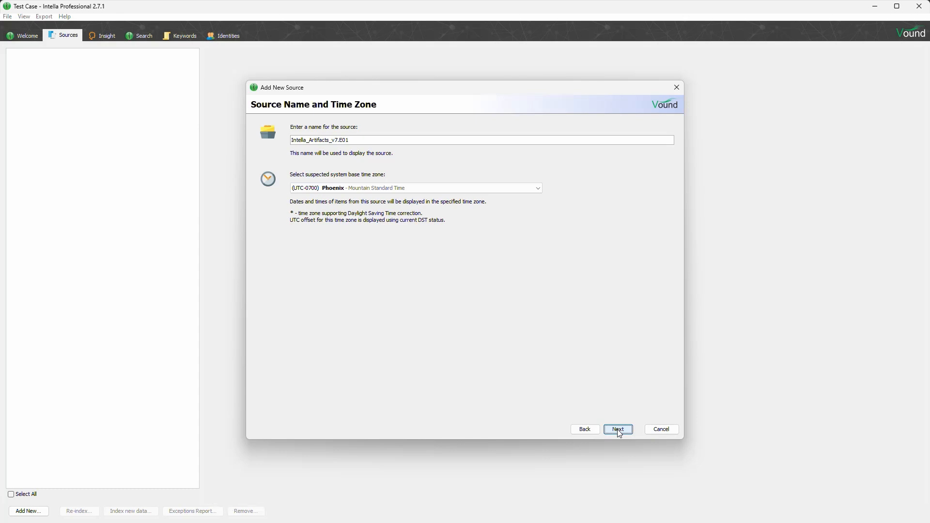
{"action": "left_click", "coordinate": [618, 429]}
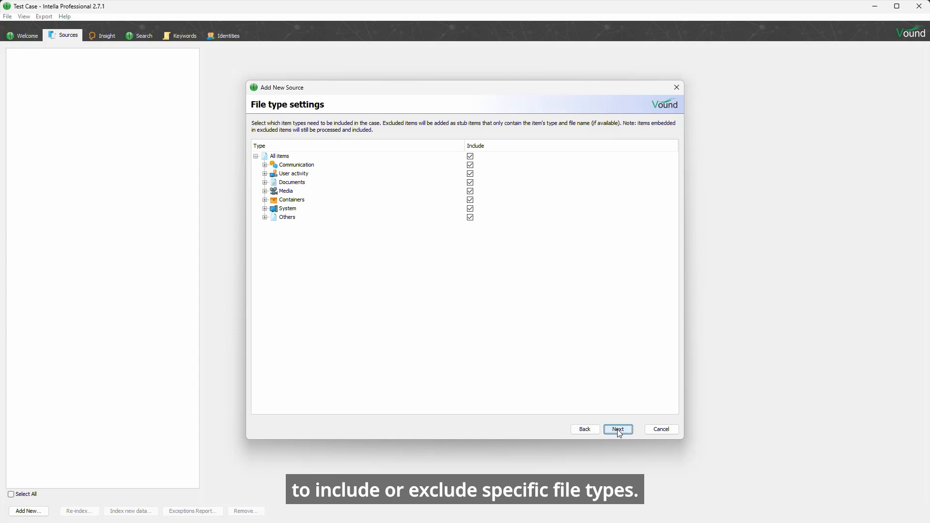
{"action": "left_click", "coordinate": [618, 430]}
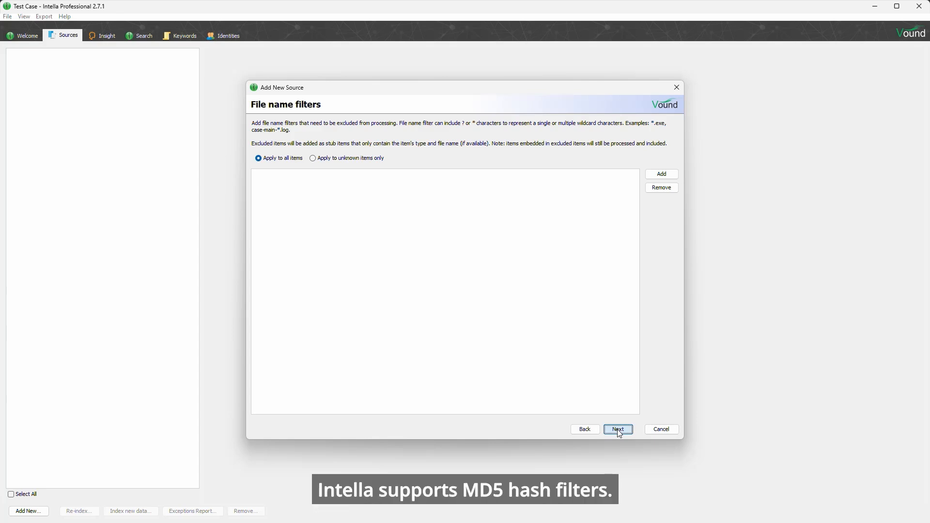
- Continue to the indexing tasks without file name or MD5 hash filters, accepting the default item indexing settings and options
{"action": "left_click", "coordinate": [618, 430]}
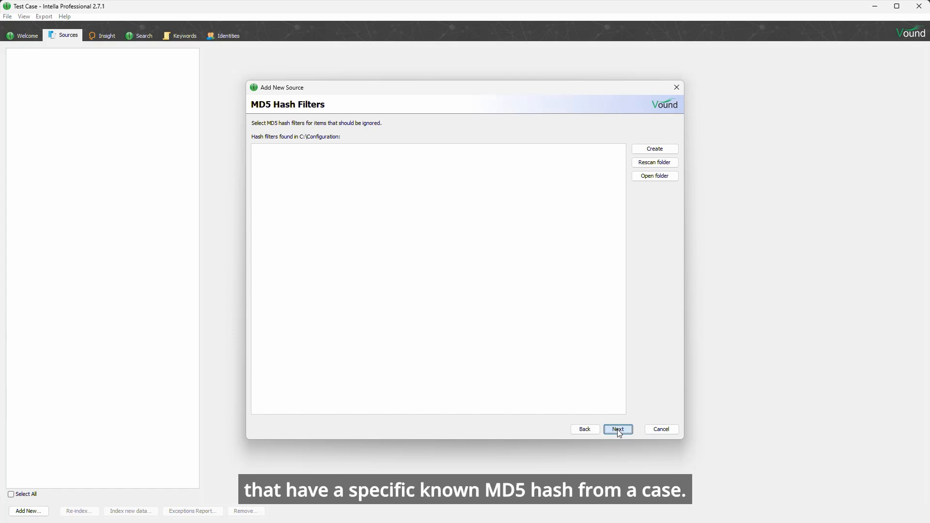
{"action": "left_click", "coordinate": [618, 430]}
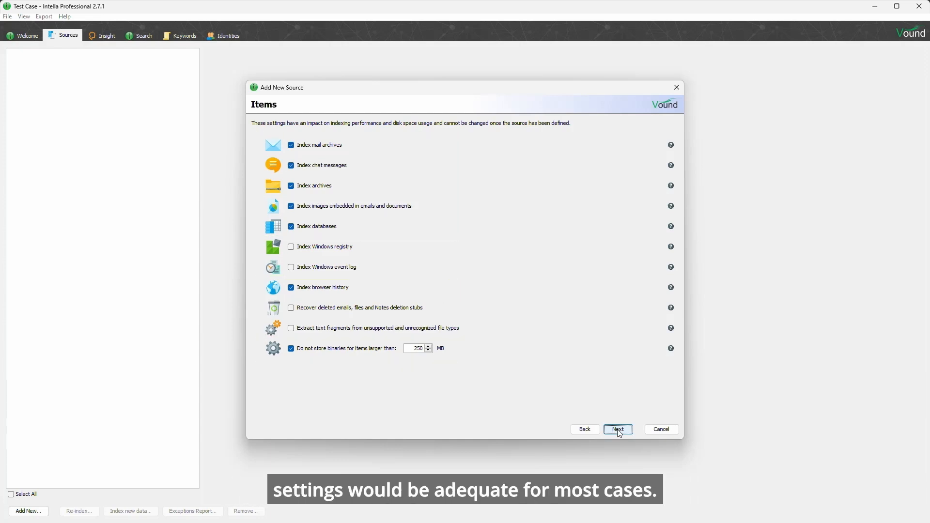
{"action": "left_click", "coordinate": [619, 429]}
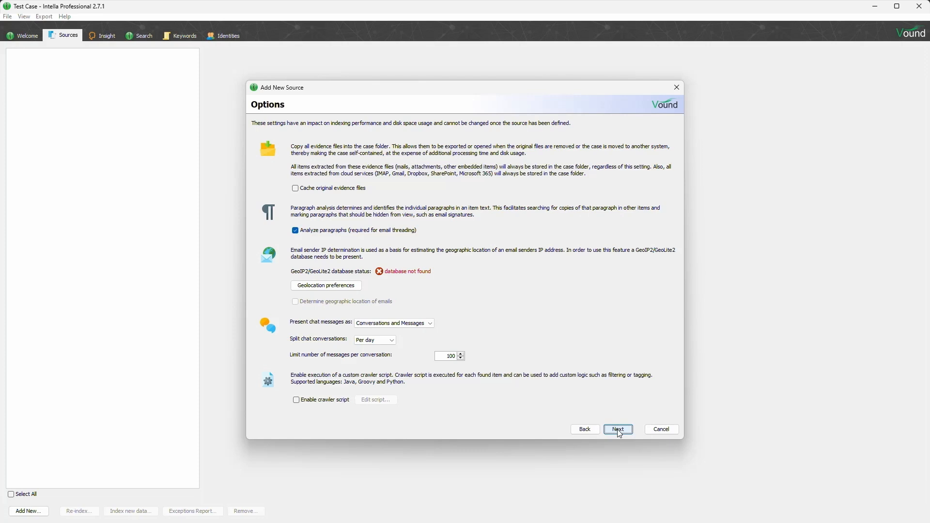
{"action": "left_click", "coordinate": [619, 430]}
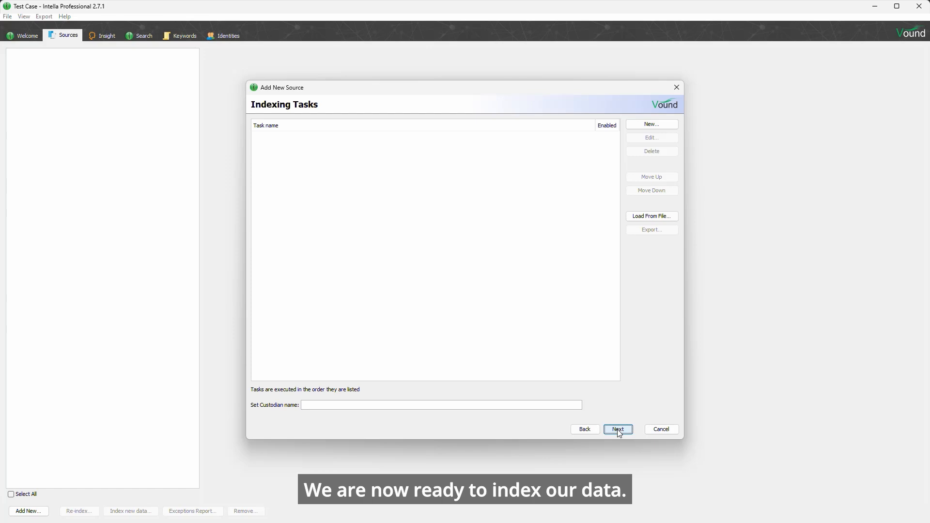
- Finish the source definition with immediate indexing, and review the completed indexing's unique items per type and its tasks
{"action": "left_click", "coordinate": [618, 430]}
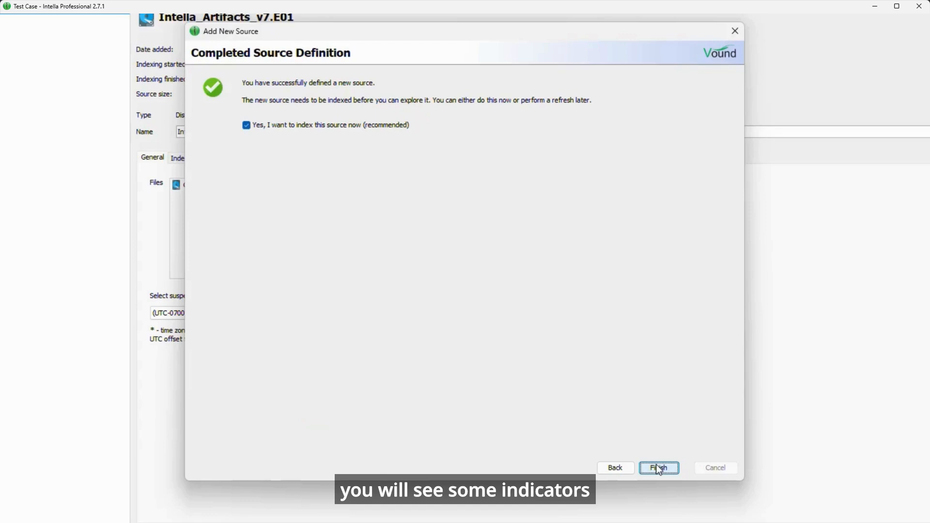
{"action": "left_click", "coordinate": [658, 467]}
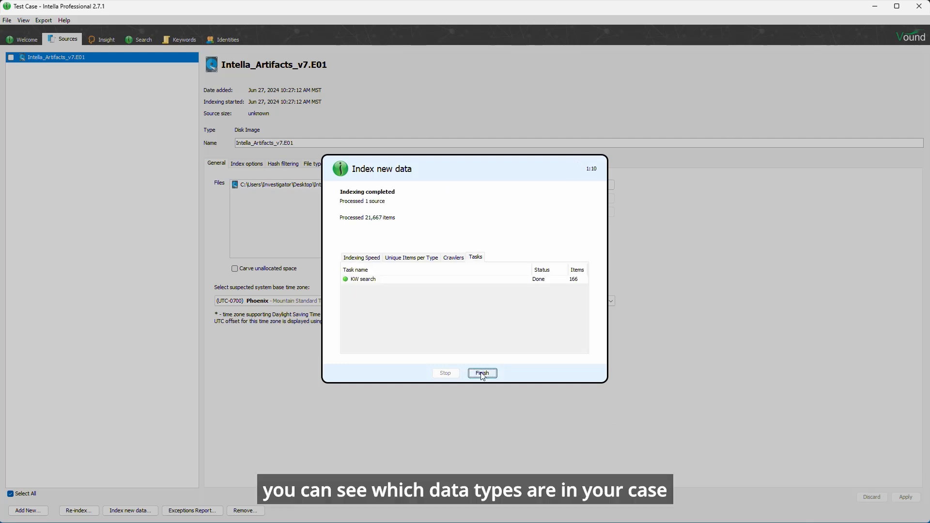
{"action": "left_click", "coordinate": [418, 258]}
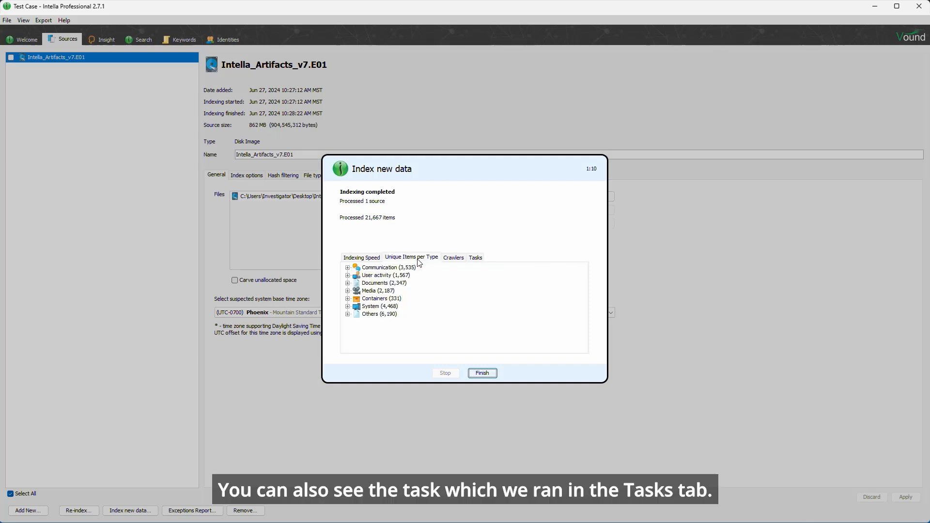
{"action": "left_click", "coordinate": [476, 258]}
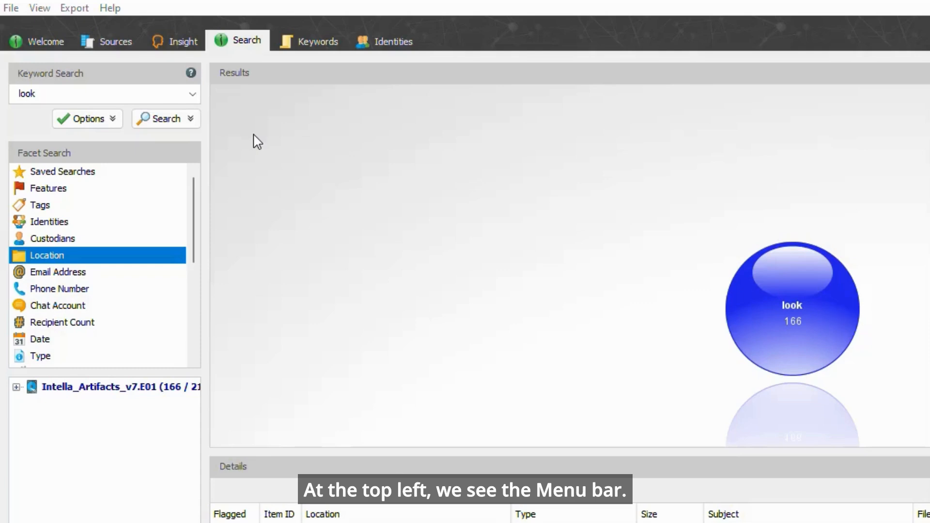
{"action": "left_click", "coordinate": [12, 9]}
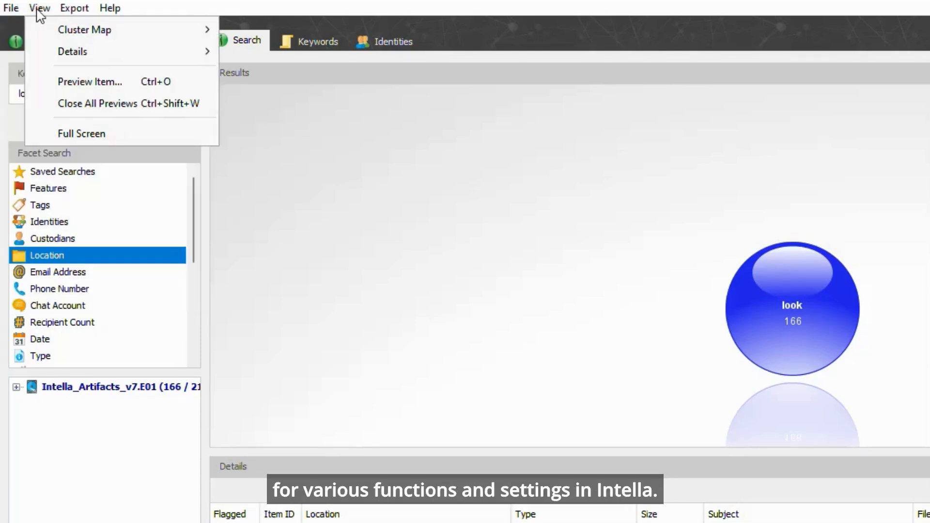
{"action": "mouse_move", "coordinate": [72, 10]}
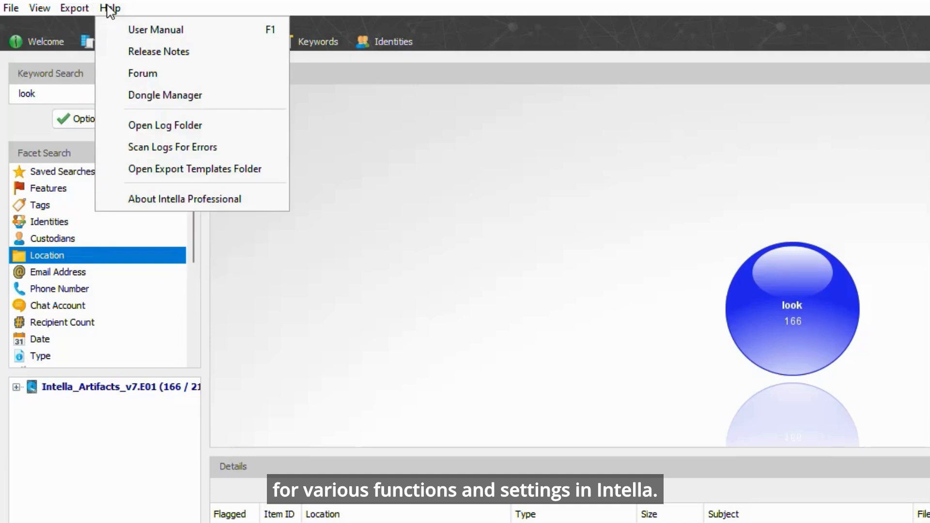
{"action": "left_click", "coordinate": [142, 9]}
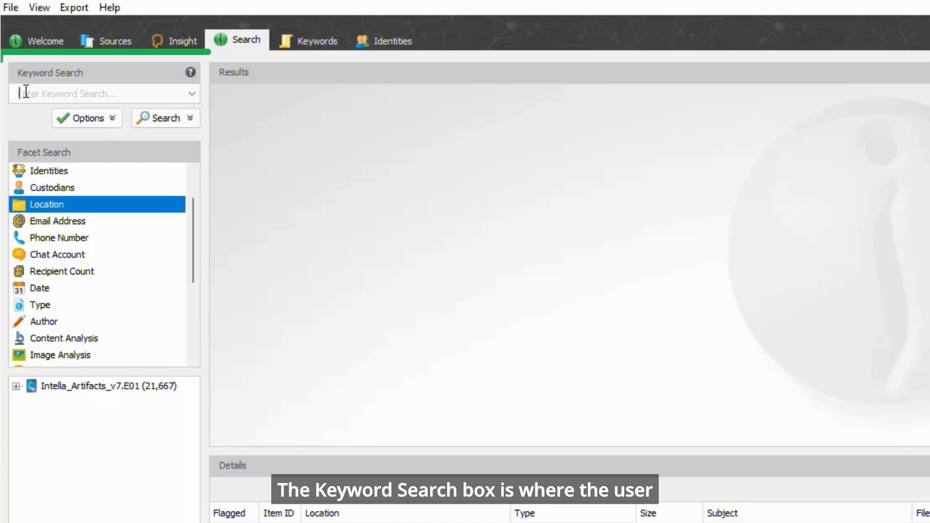
- Run separate keyword searches for look and see, and expand the Documents category under the Type facet
{"action": "type", "text": "loo"}
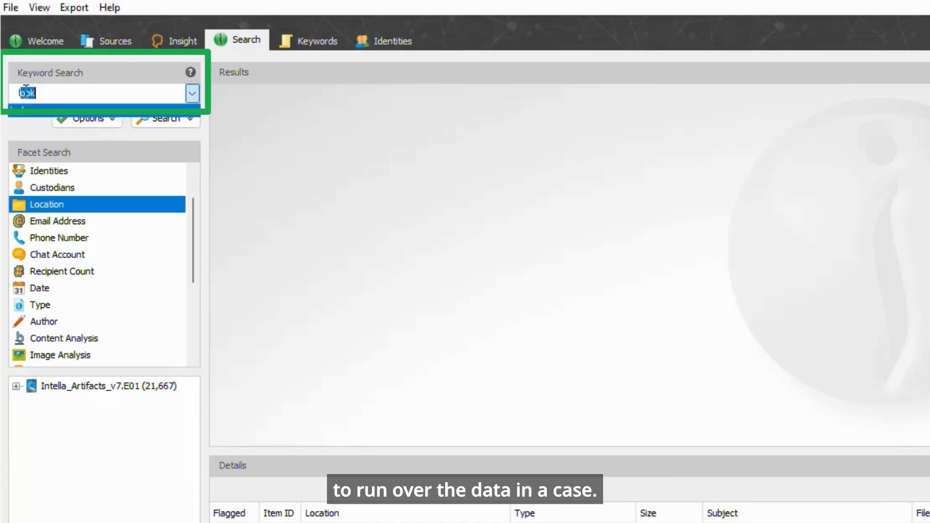
{"action": "type", "text": "k"}
{"action": "key", "text": "Return"}
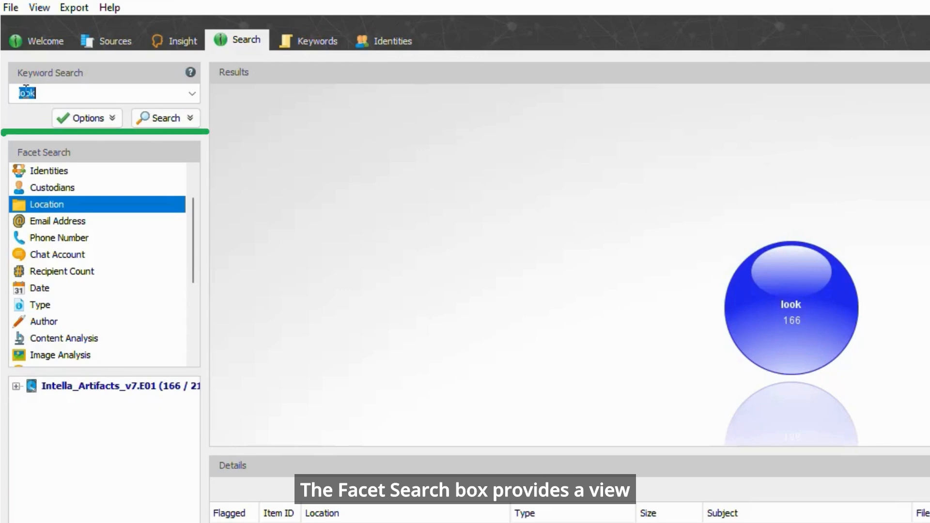
{"action": "key", "text": "BackSpace"}
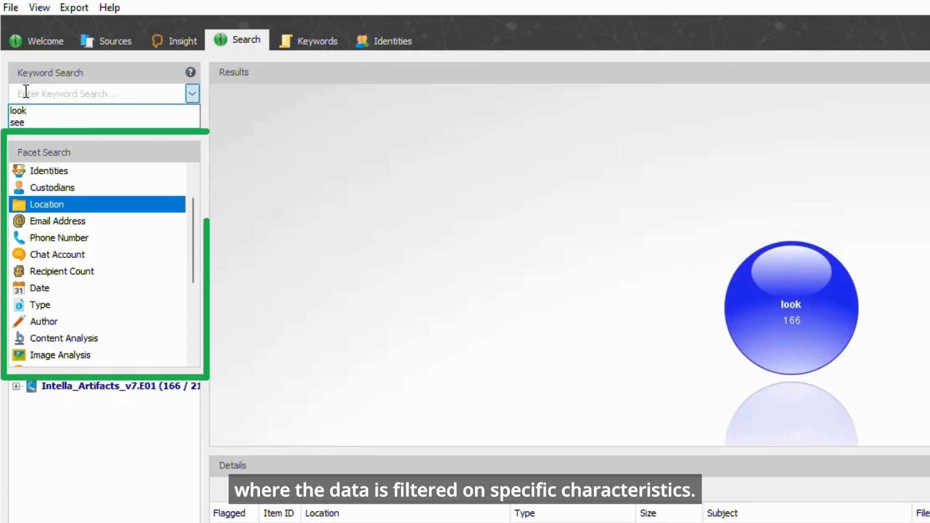
{"action": "type", "text": "see"}
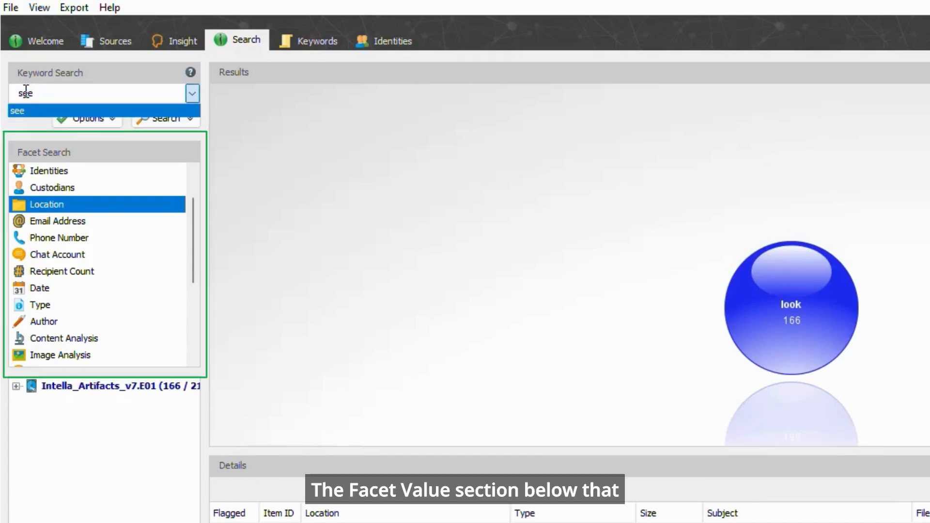
{"action": "key", "text": "Return"}
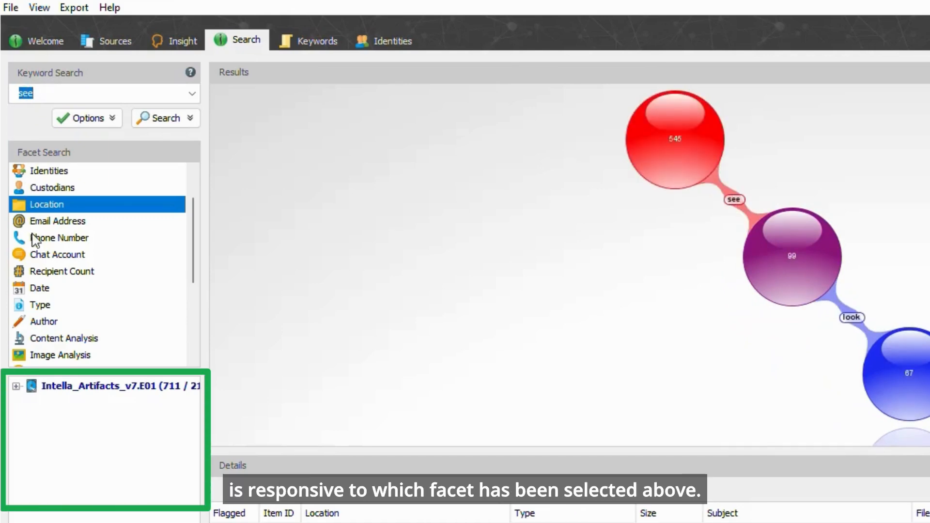
{"action": "left_click", "coordinate": [36, 305]}
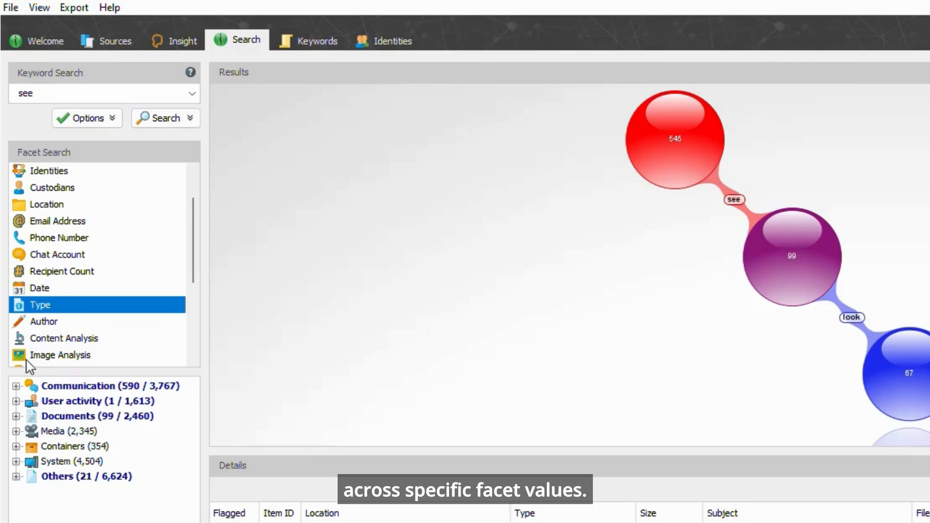
{"action": "left_click", "coordinate": [16, 416]}
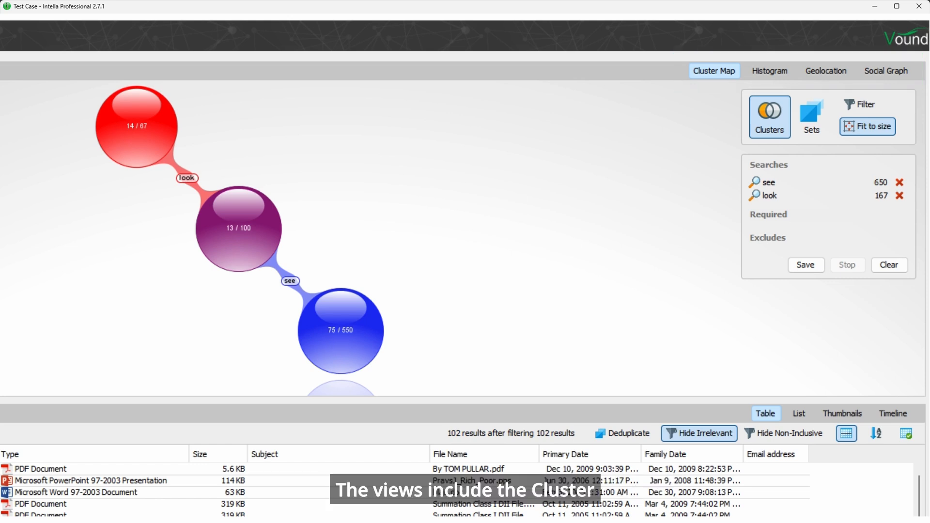
- View the search results as a Histogram, Geolocation map and Social Graph, and return to the Cluster Map
{"action": "left_click", "coordinate": [769, 71]}
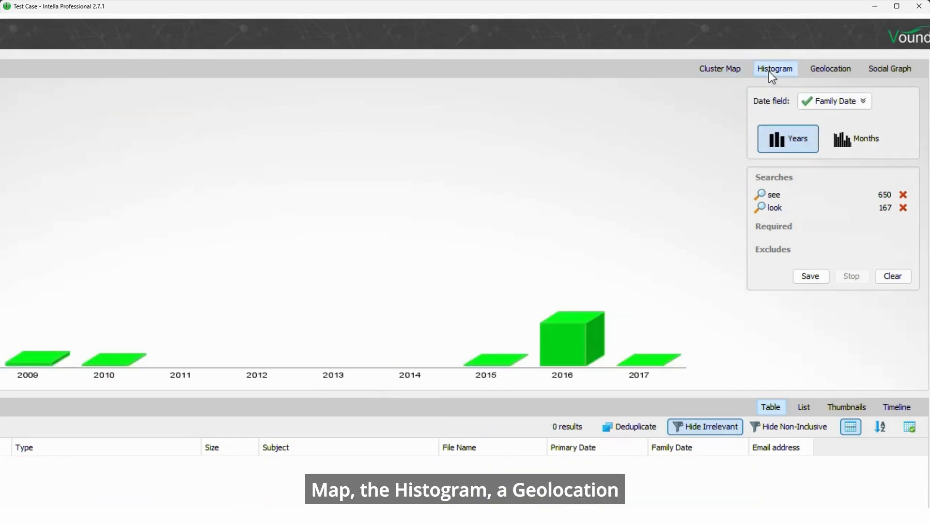
{"action": "left_click", "coordinate": [830, 70]}
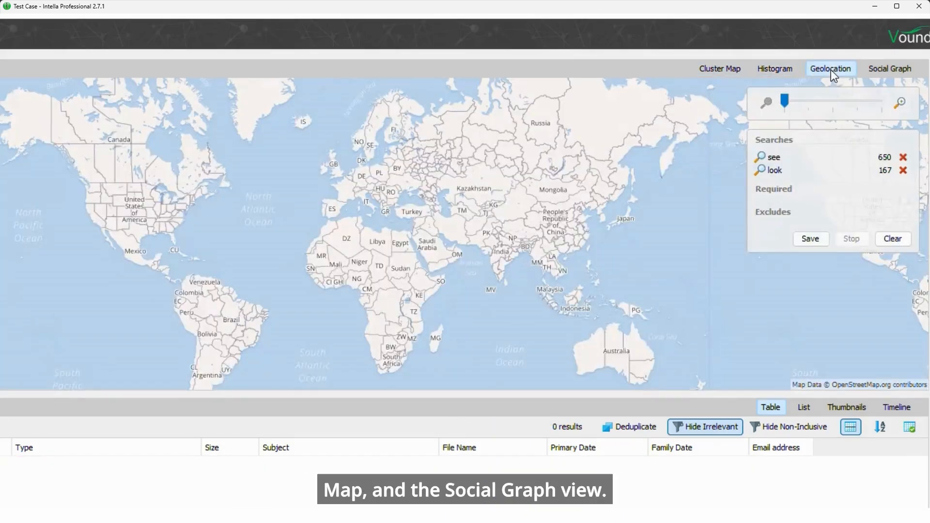
{"action": "left_click", "coordinate": [884, 71]}
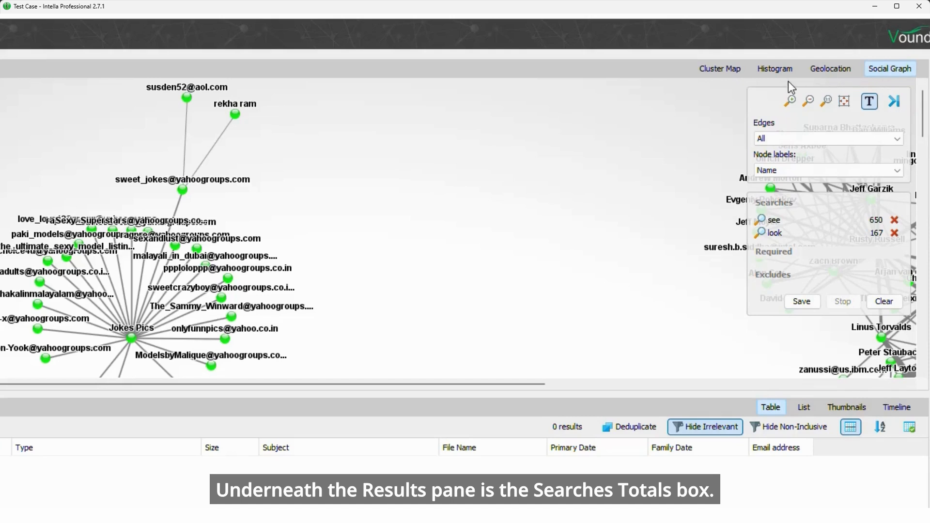
{"action": "left_click", "coordinate": [727, 74]}
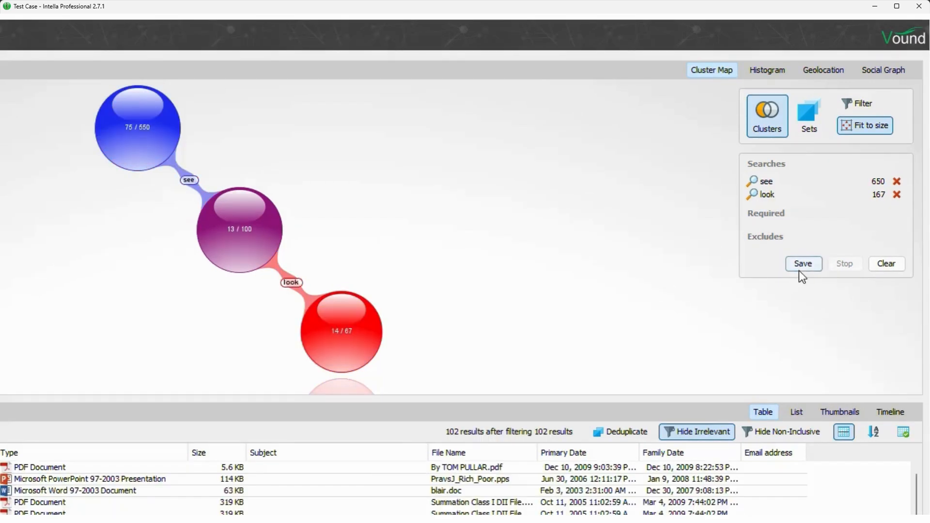
- Save the current pair of searches under the suggested name "see, look"
{"action": "left_click", "coordinate": [803, 264]}
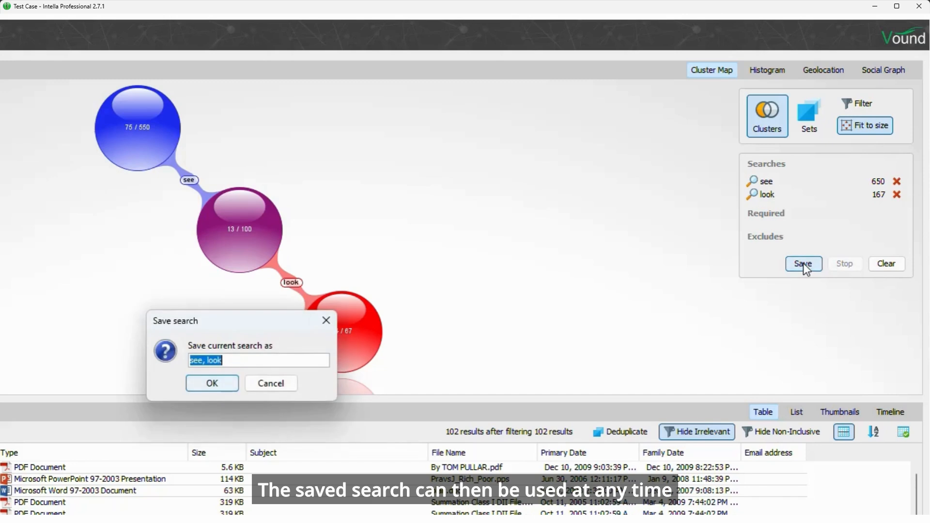
{"action": "left_click", "coordinate": [222, 385]}
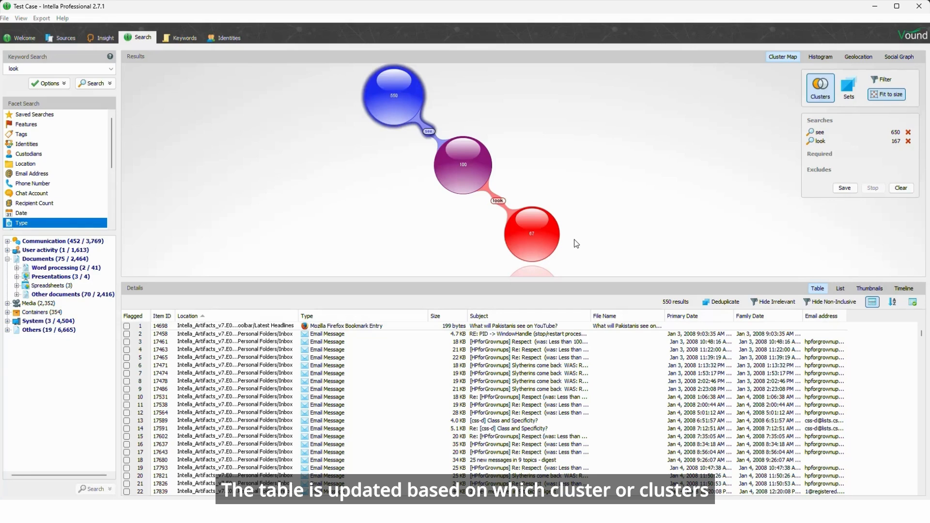
- List the items of the look-only cluster, the cluster shared by both keywords, and the see-only cluster in turn
{"action": "left_click", "coordinate": [530, 233]}
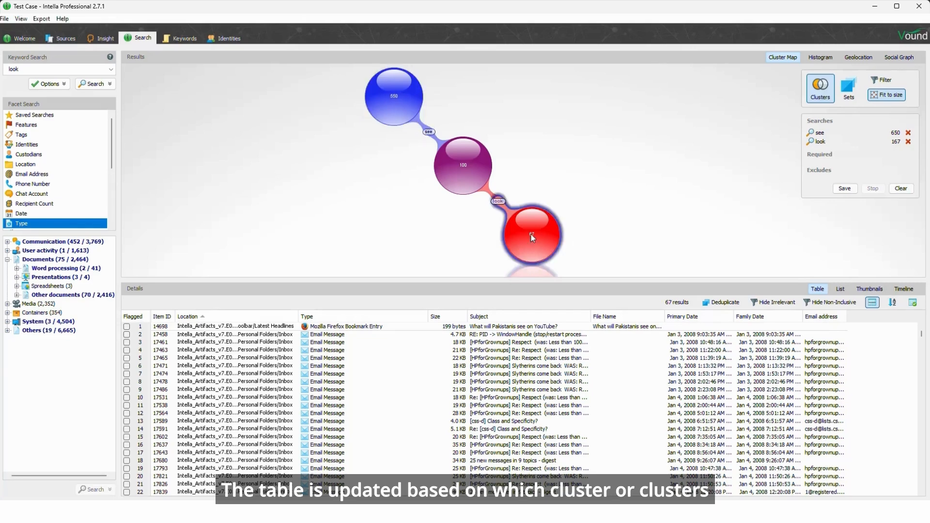
{"action": "left_click", "coordinate": [468, 183]}
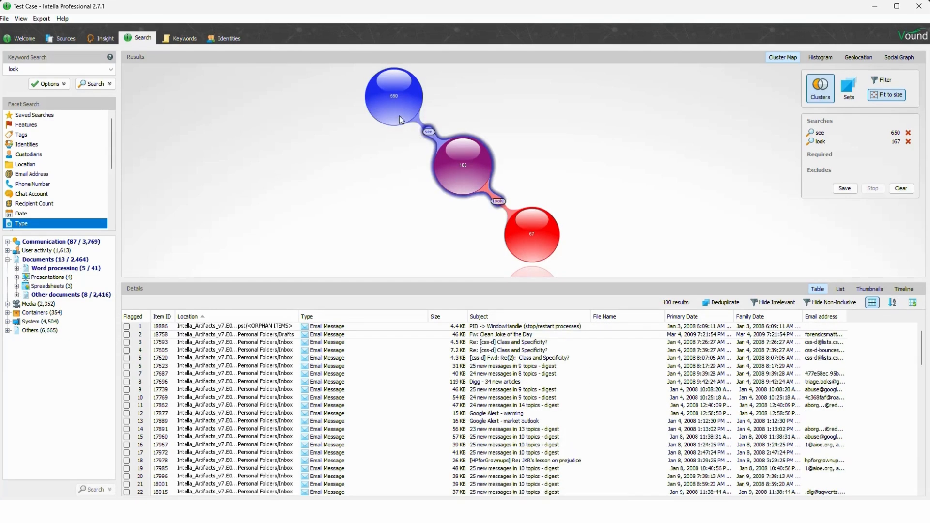
{"action": "left_click", "coordinate": [399, 120]}
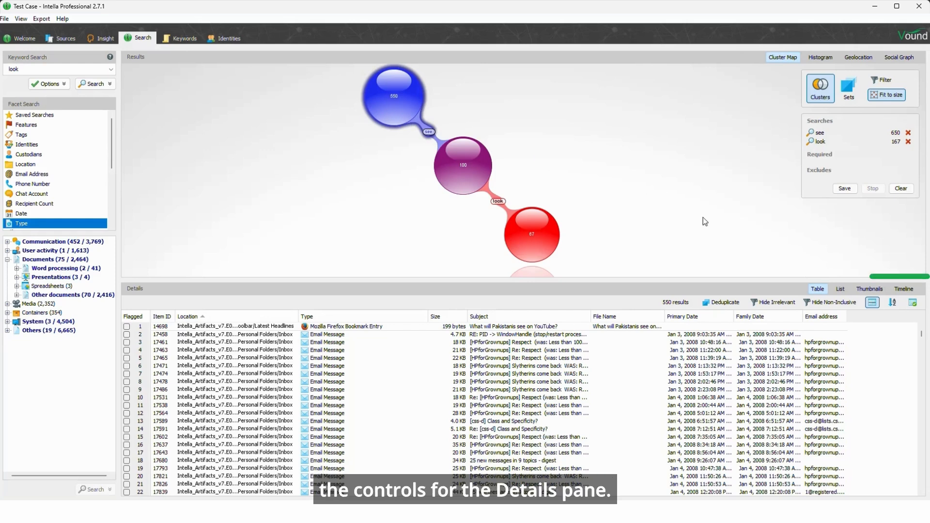
- View the see-only cluster's items as a List, Thumbnails and a Timeline, and return to the Table view
{"action": "left_click", "coordinate": [841, 289]}
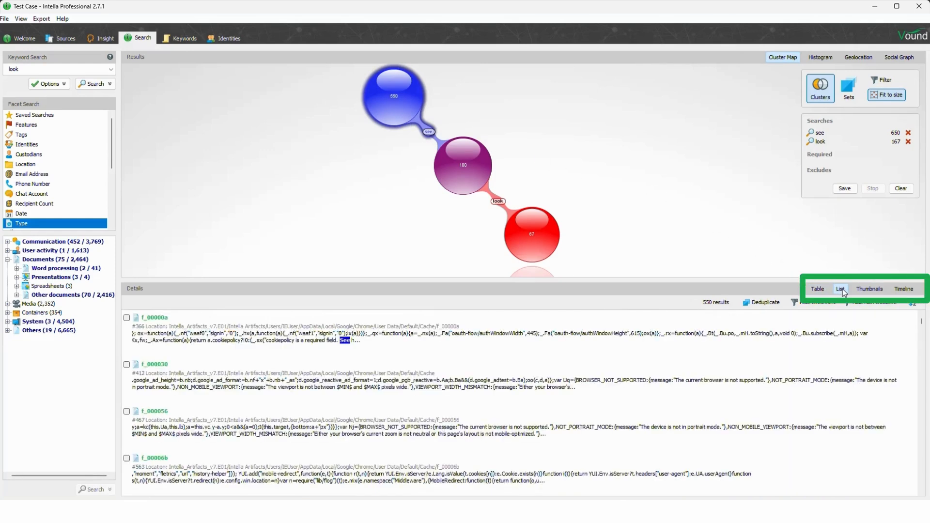
{"action": "left_click", "coordinate": [866, 290]}
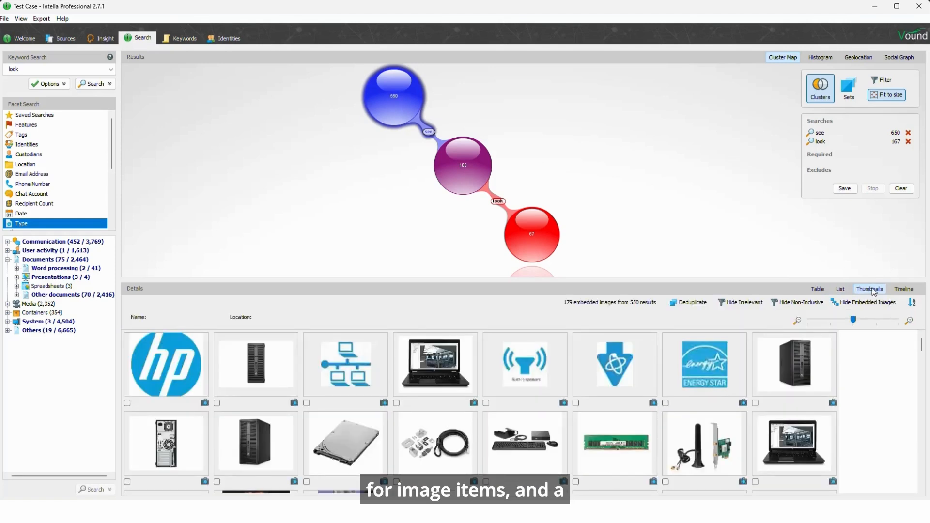
{"action": "left_click", "coordinate": [907, 293]}
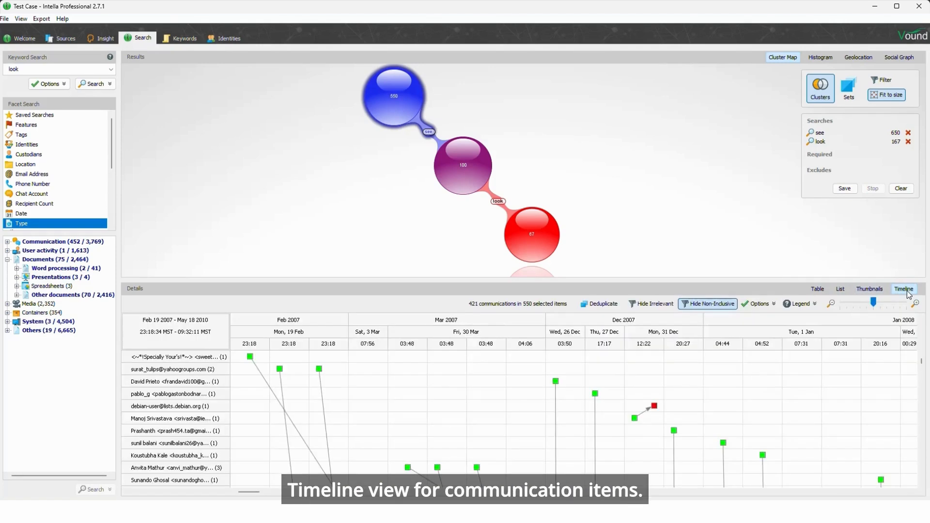
{"action": "left_click", "coordinate": [819, 289]}
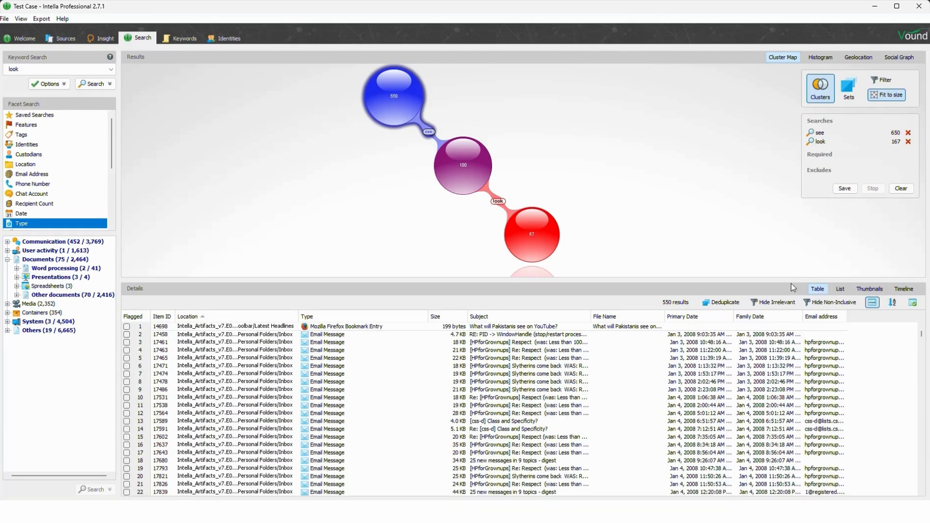
- Try deduplication on the results table and turn it off, and inspect the column selection and sort settings without changing them
{"action": "left_click", "coordinate": [727, 303]}
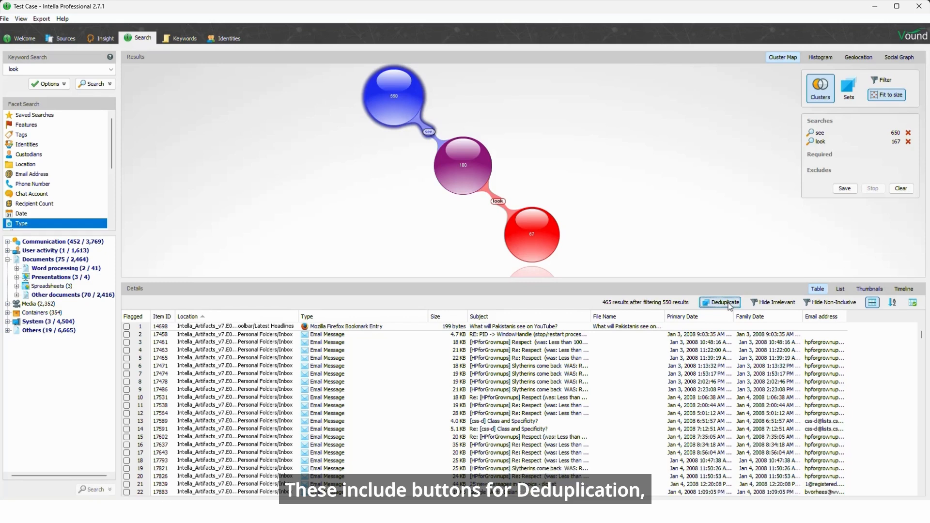
{"action": "left_click", "coordinate": [738, 305]}
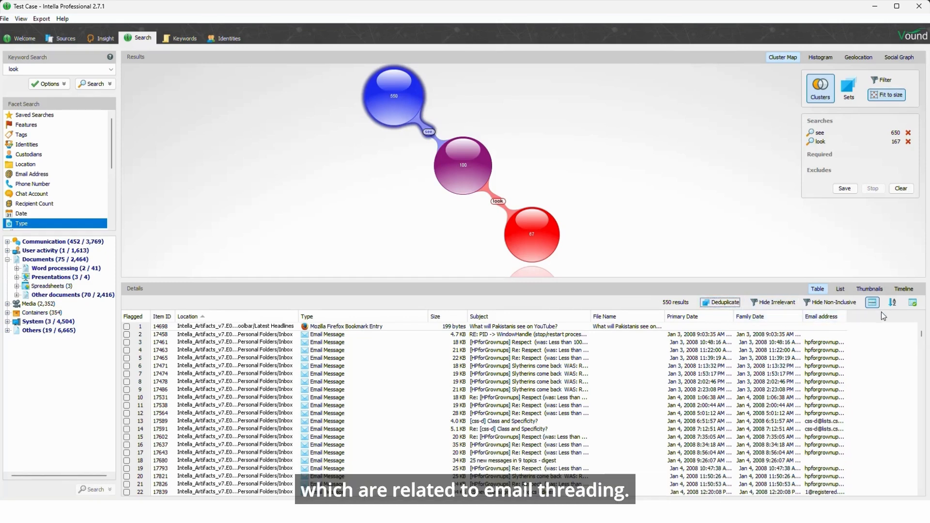
{"action": "left_click", "coordinate": [911, 303]}
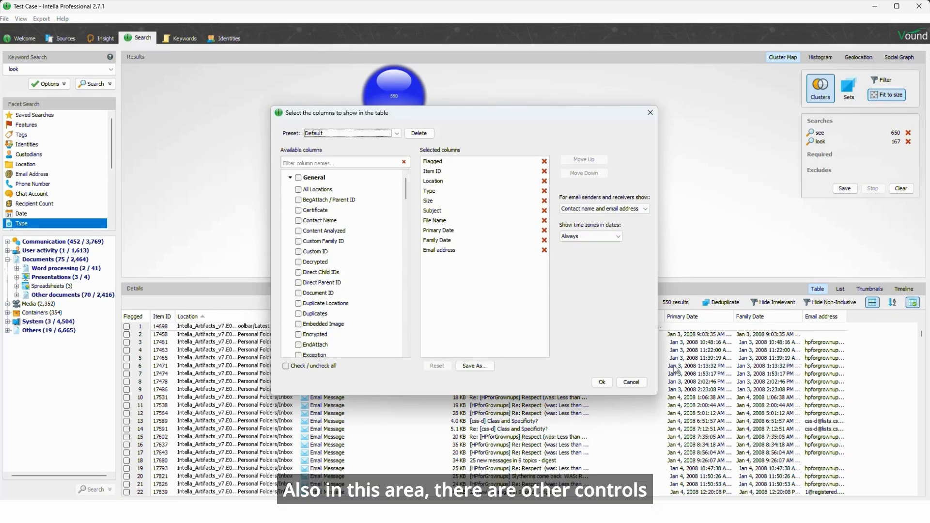
{"action": "left_click", "coordinate": [631, 381]}
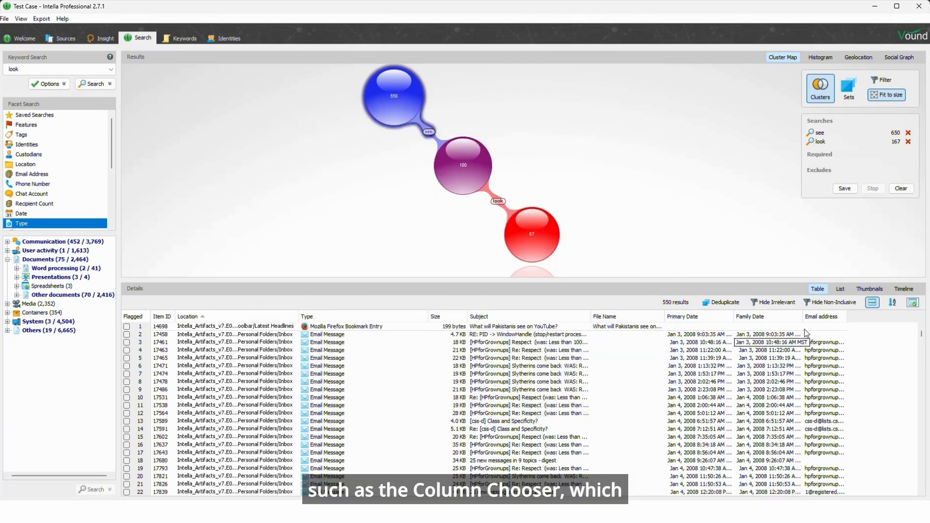
{"action": "left_click", "coordinate": [891, 304]}
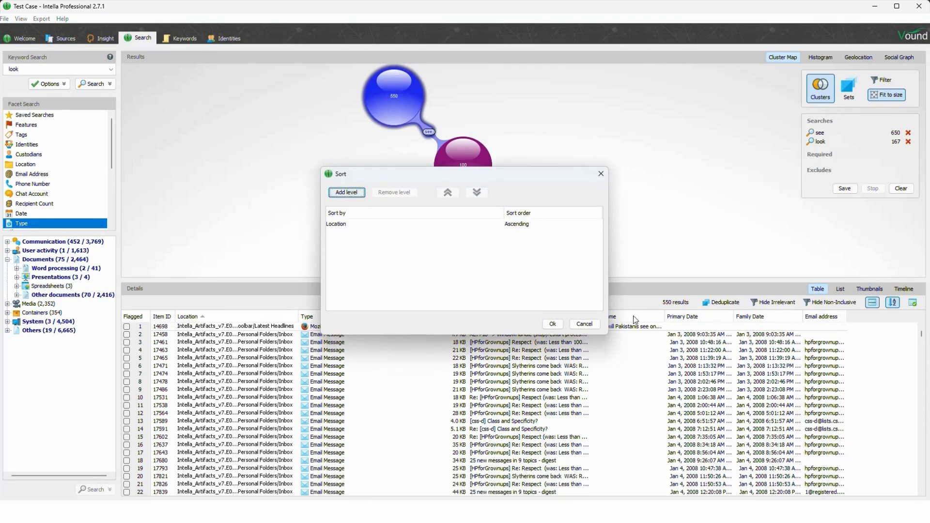
{"action": "left_click", "coordinate": [584, 323]}
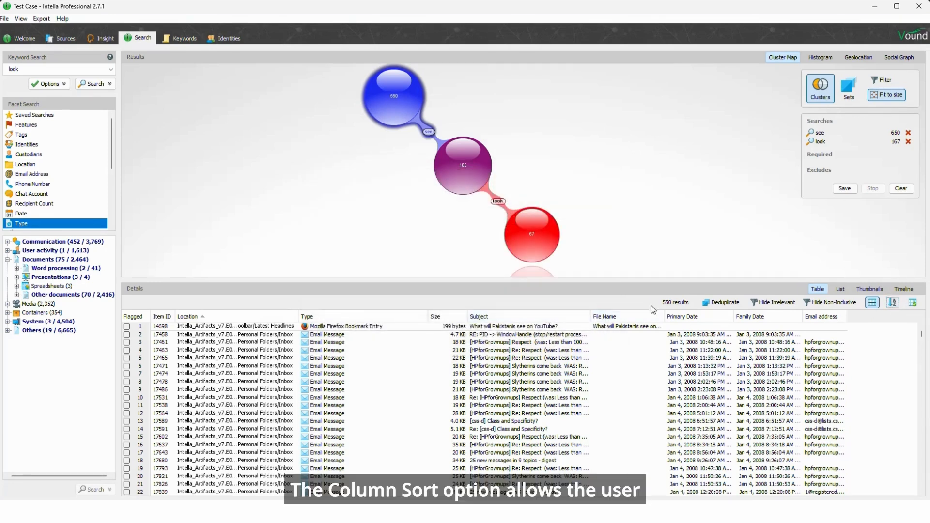
- Clear the current searches and run separate keyword searches for "look", "see" and "find"
{"action": "left_click", "coordinate": [900, 188]}
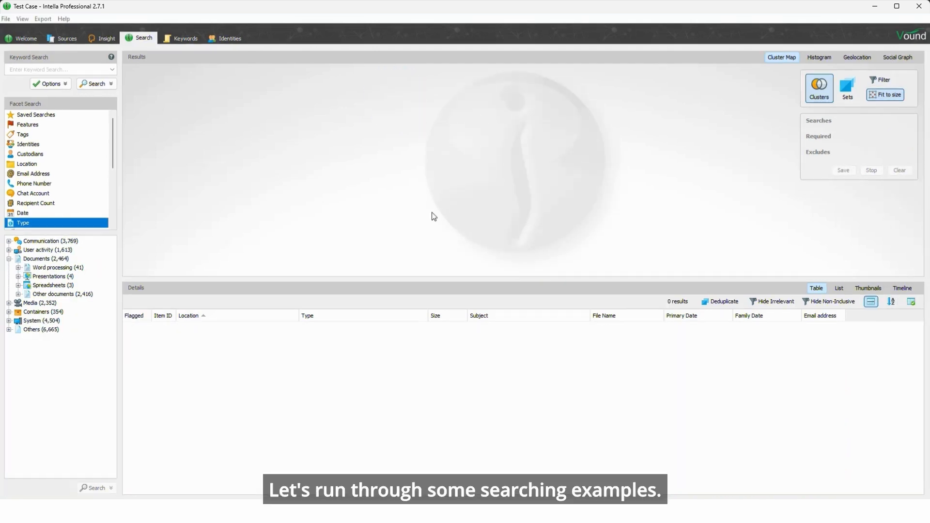
{"action": "left_click", "coordinate": [51, 71]}
{"action": "type", "text": "look"}
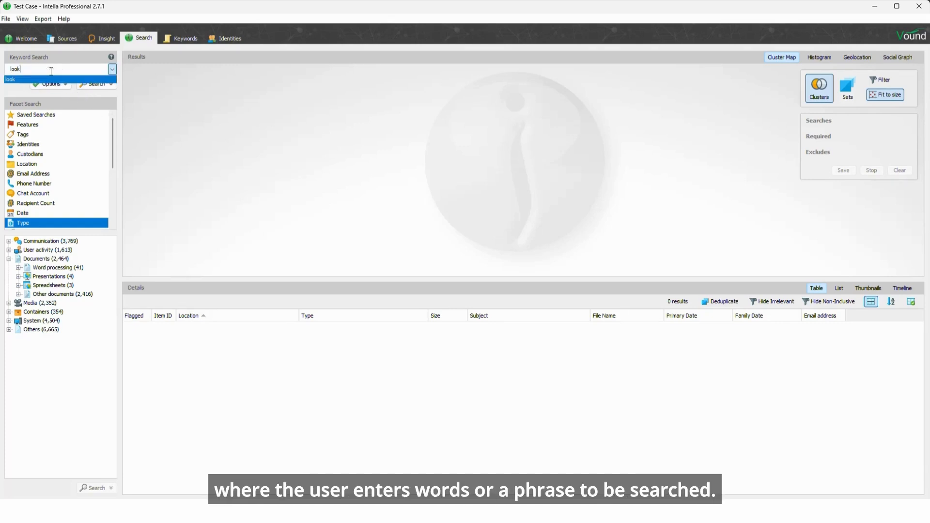
{"action": "key", "text": "Return"}
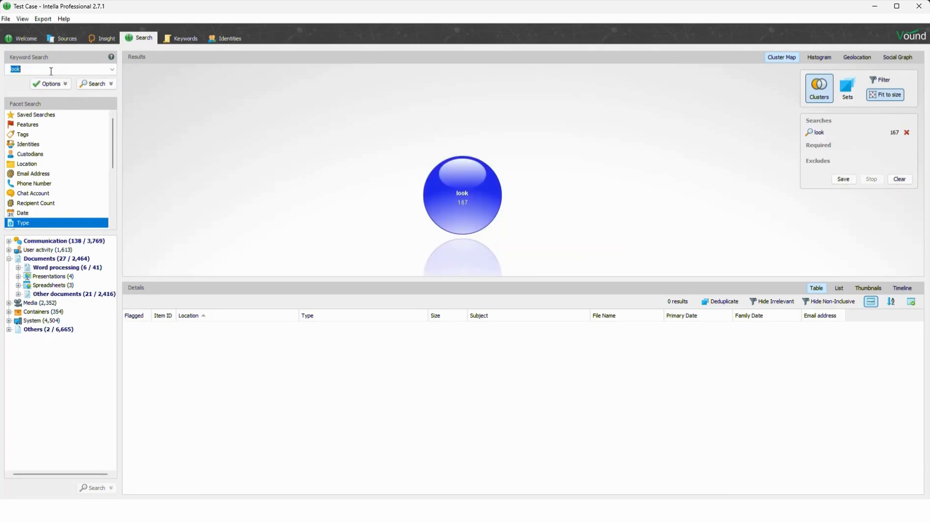
{"action": "type", "text": "see"}
{"action": "key", "text": "Return"}
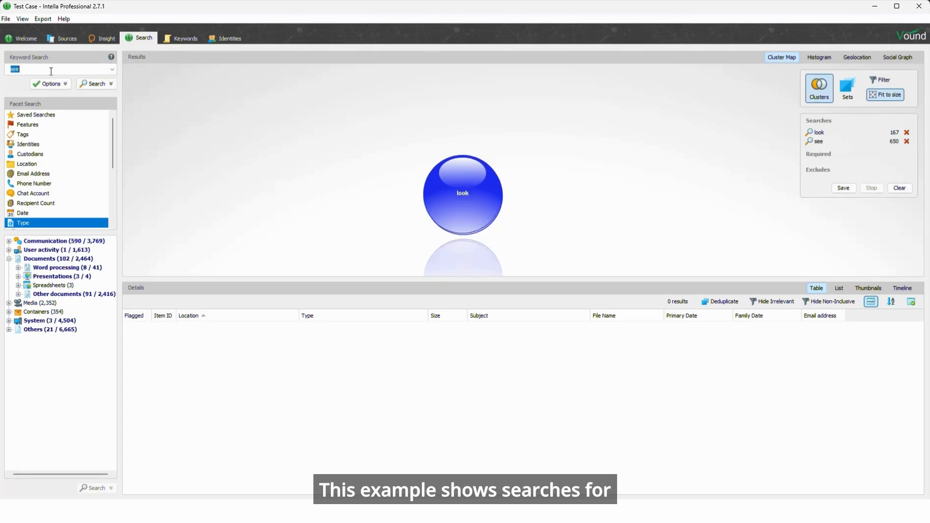
{"action": "type", "text": "fin"}
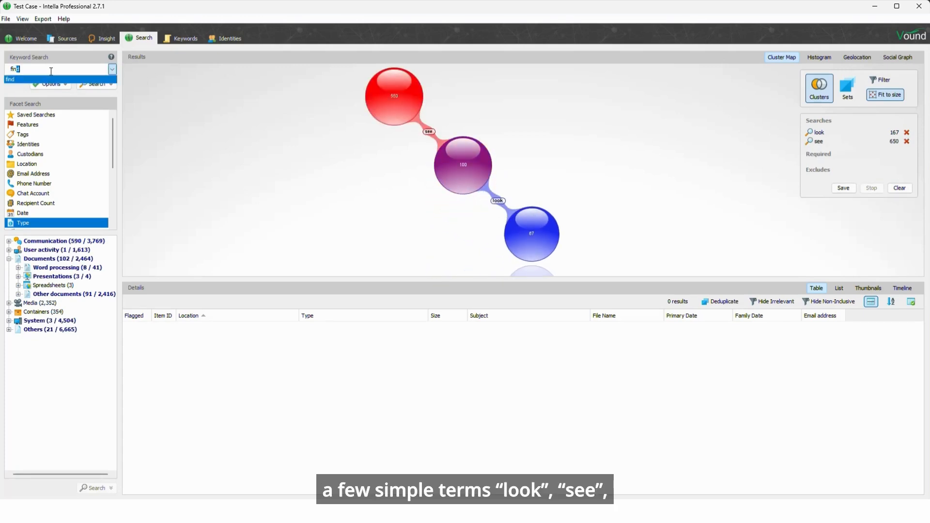
{"action": "type", "text": "d"}
{"action": "key", "text": "Return"}
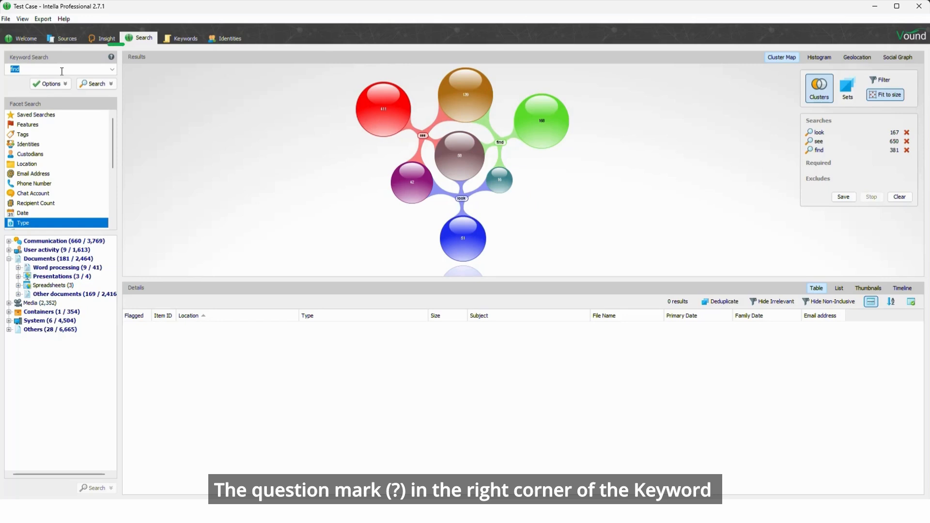
- Read through the Keyword Search Quick Reference to its end and close it
{"action": "left_click", "coordinate": [111, 58]}
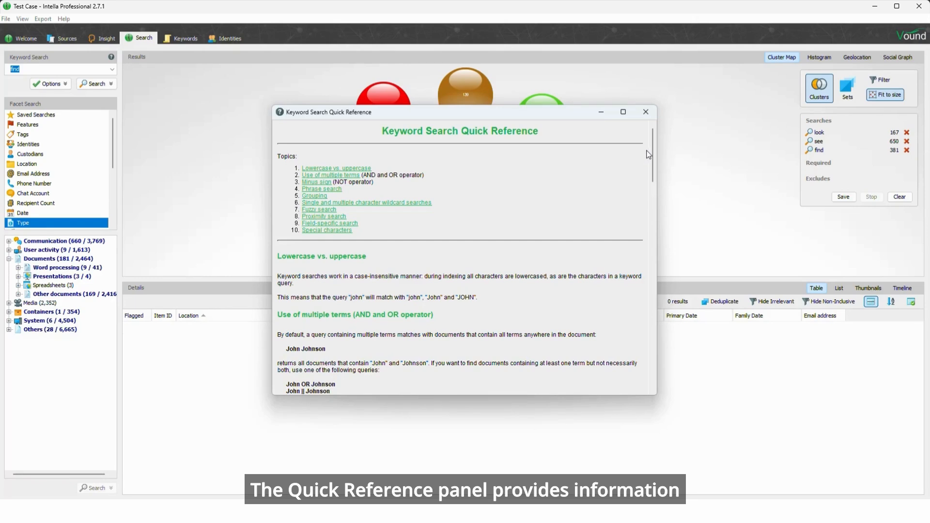
{"action": "left_click_drag", "start_coordinate": [651, 154], "coordinate": [678, 359]}
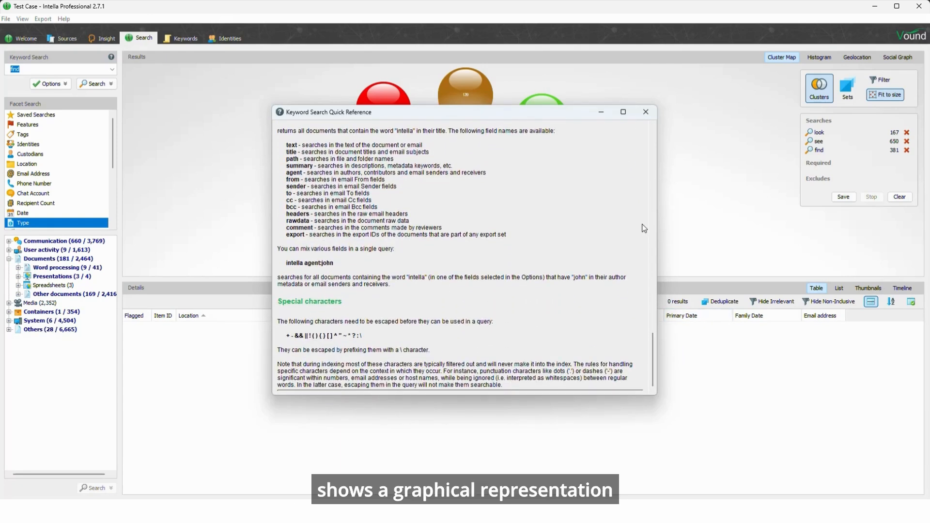
{"action": "left_click", "coordinate": [646, 114]}
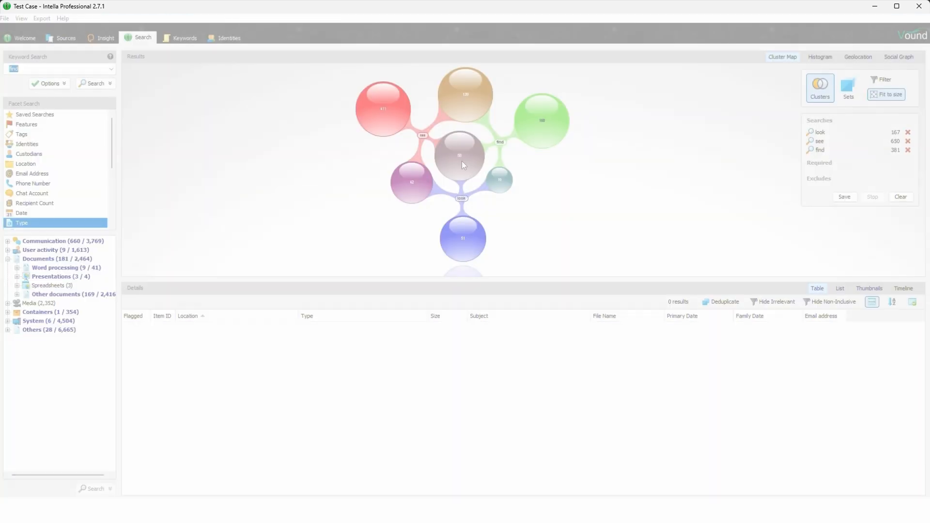
- List the three-keyword cluster, the look-and-find cluster and the three-keyword cluster again, and view the map as Sets before returning to Clusters
{"action": "left_click", "coordinate": [461, 163]}
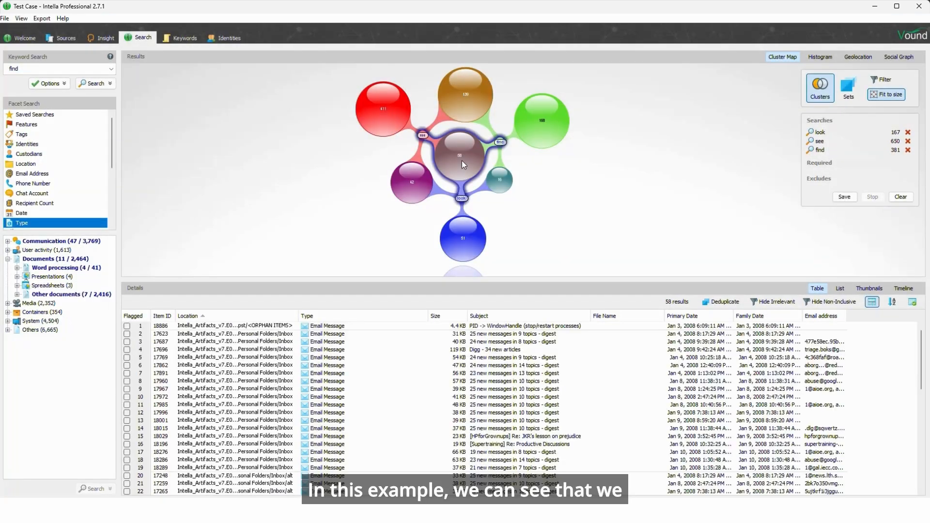
{"action": "left_click", "coordinate": [499, 180]}
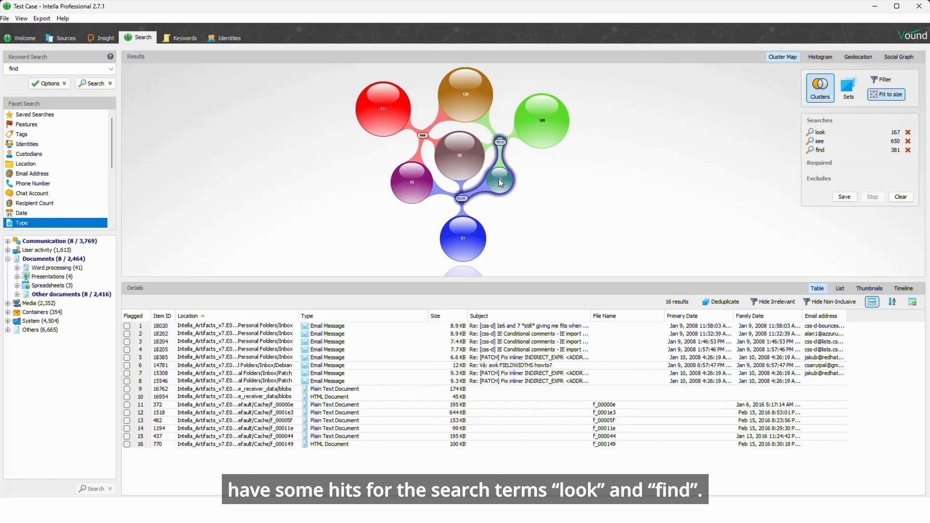
{"action": "left_click", "coordinate": [458, 156]}
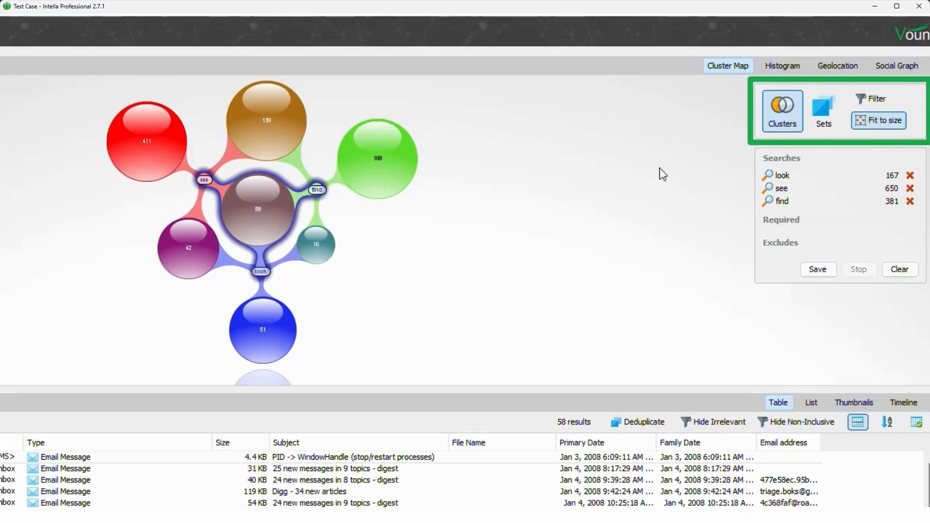
{"action": "left_click", "coordinate": [817, 121]}
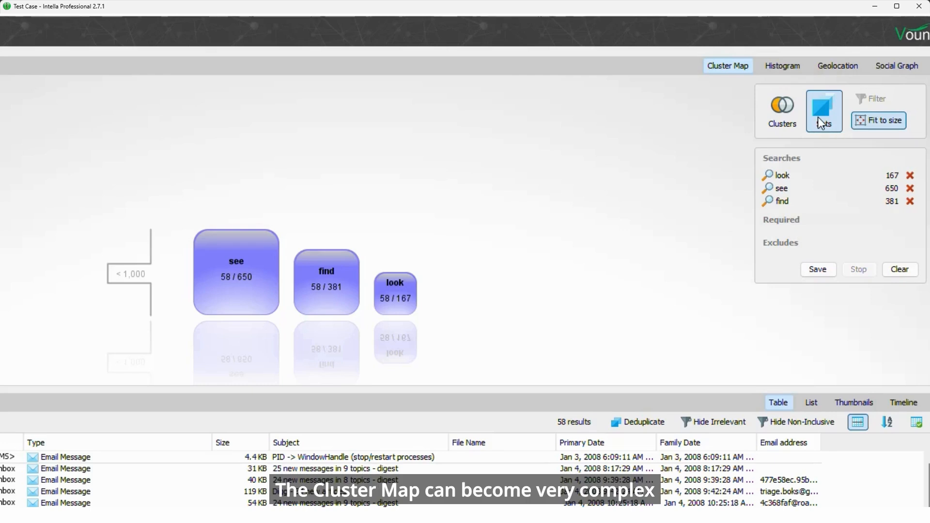
{"action": "left_click", "coordinate": [784, 127]}
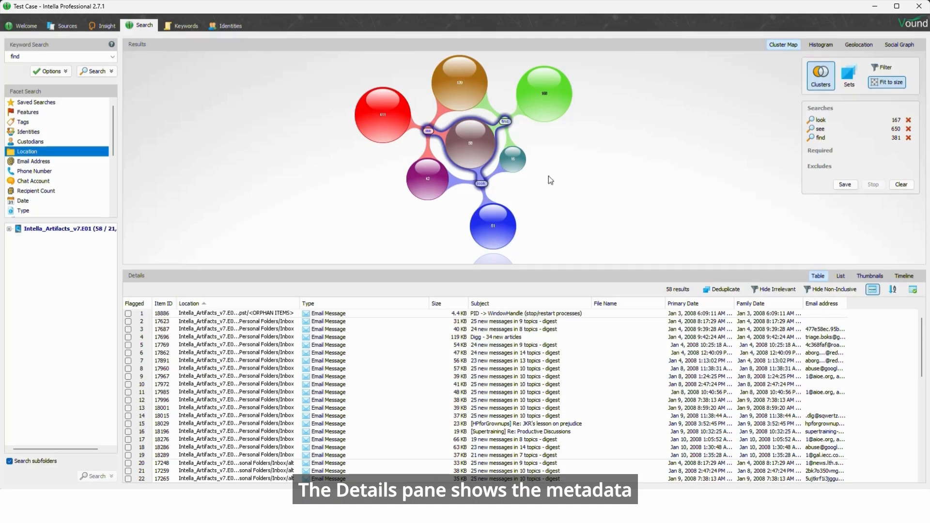
- List the look-and-find cluster and the three-keyword cluster, and inspect the table's column selection without changing it
{"action": "left_click", "coordinate": [515, 163]}
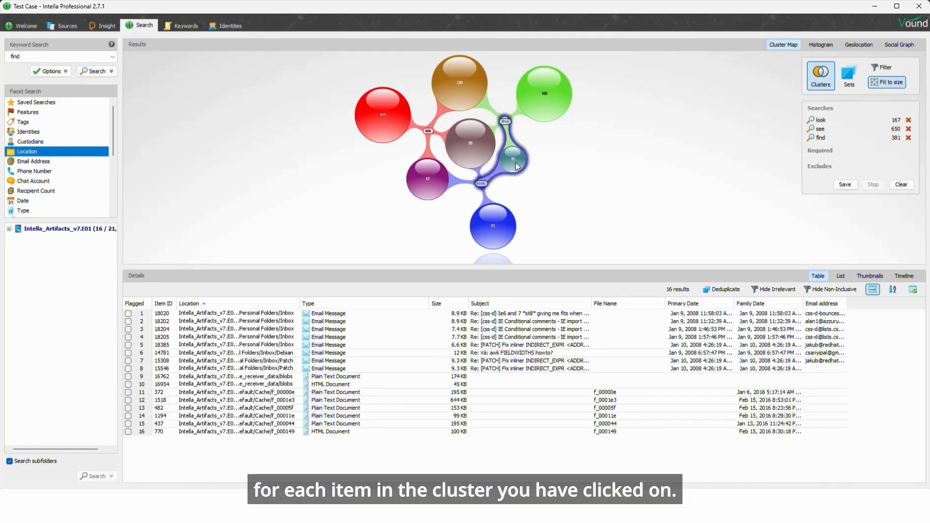
{"action": "left_click", "coordinate": [464, 145]}
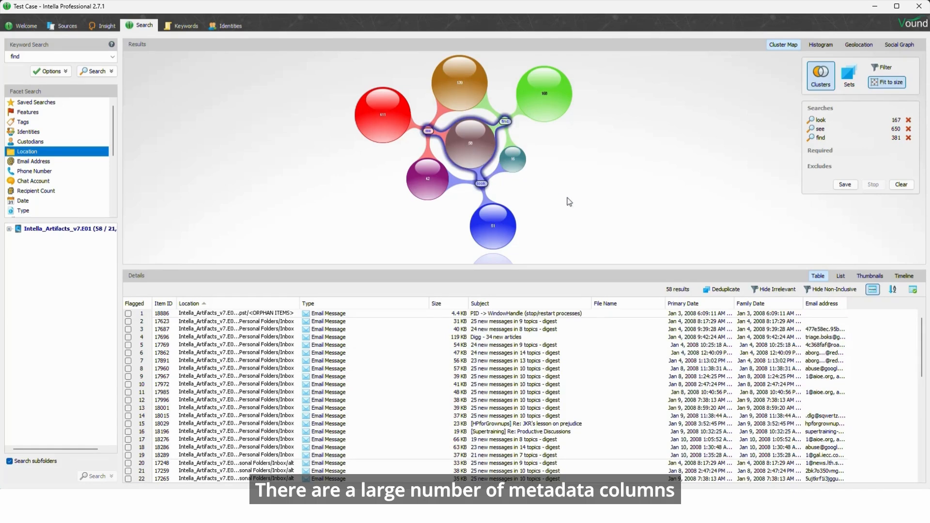
{"action": "left_click", "coordinate": [912, 290]}
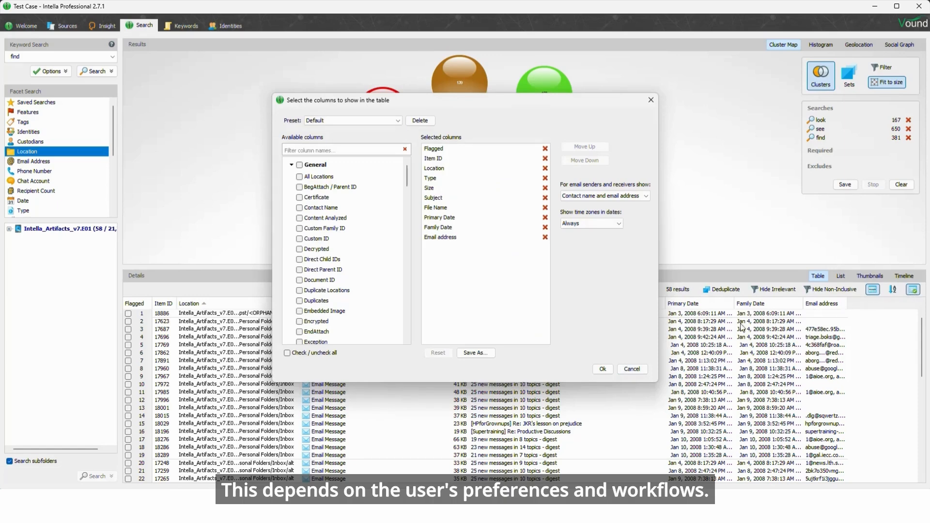
{"action": "left_click", "coordinate": [636, 369]}
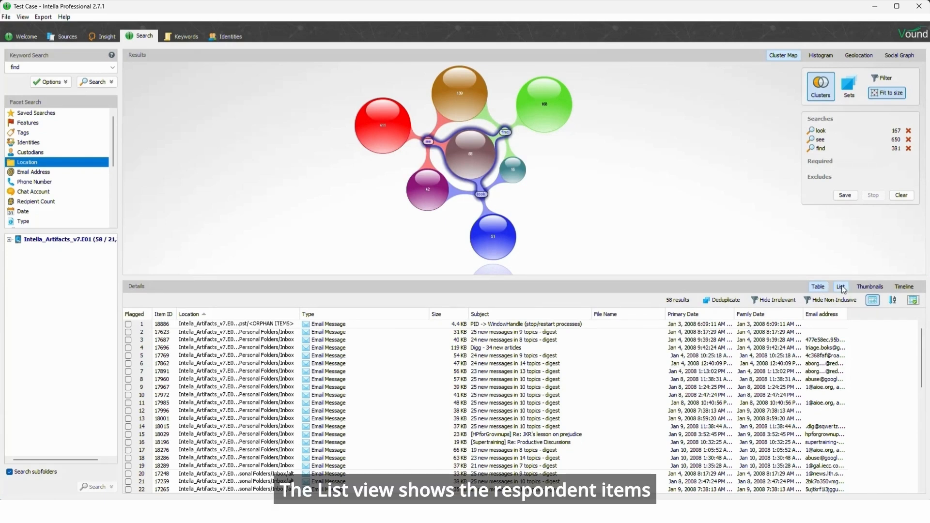
- View the three-keyword cluster's items as a List, Thumbnails and a Timeline, and return to the Table view
{"action": "left_click", "coordinate": [841, 287]}
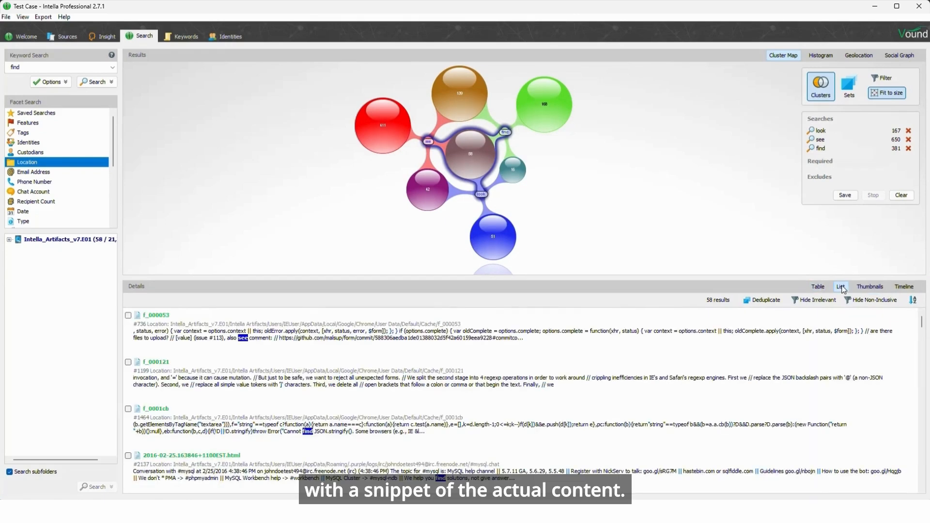
{"action": "left_click", "coordinate": [867, 287]}
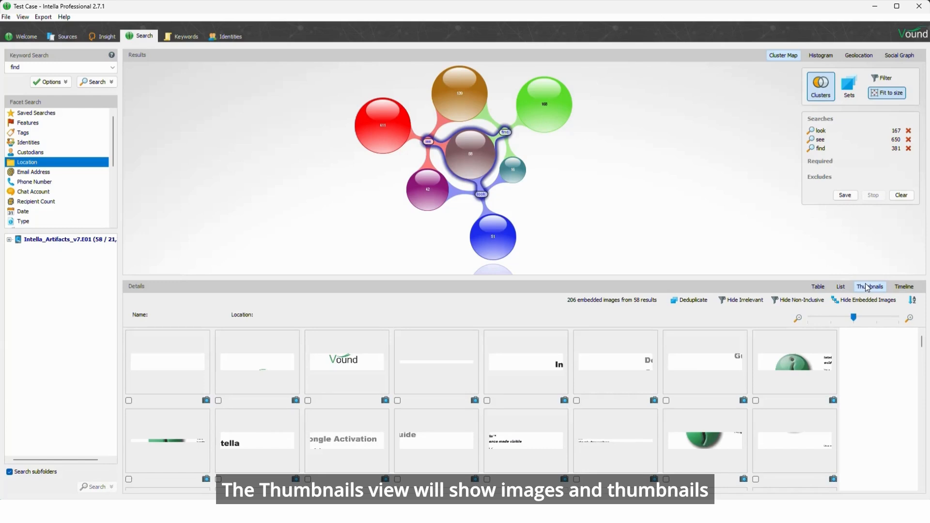
{"action": "left_click", "coordinate": [908, 286]}
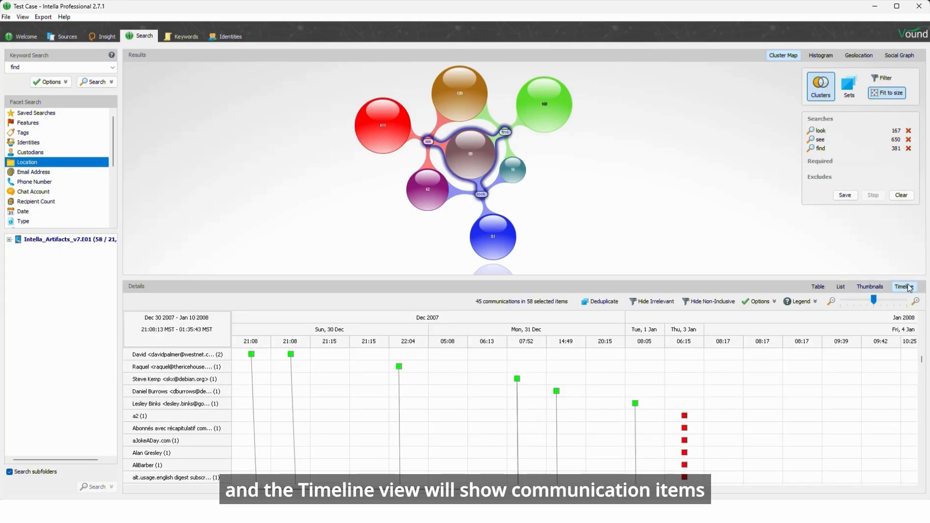
{"action": "left_click", "coordinate": [818, 287]}
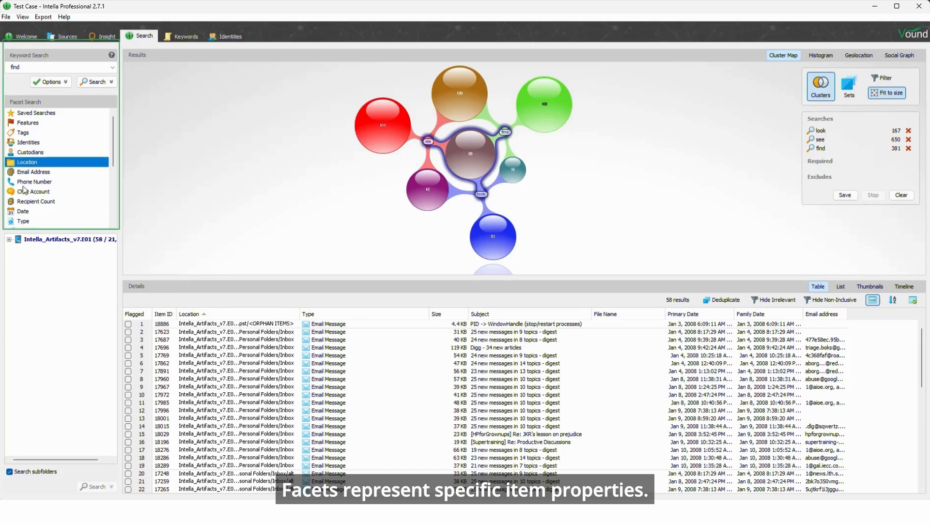
- Look at the Type facet, and in the Features facet select the Encrypted and Decrypted entries in turn to list their matching items
{"action": "left_click", "coordinate": [24, 222]}
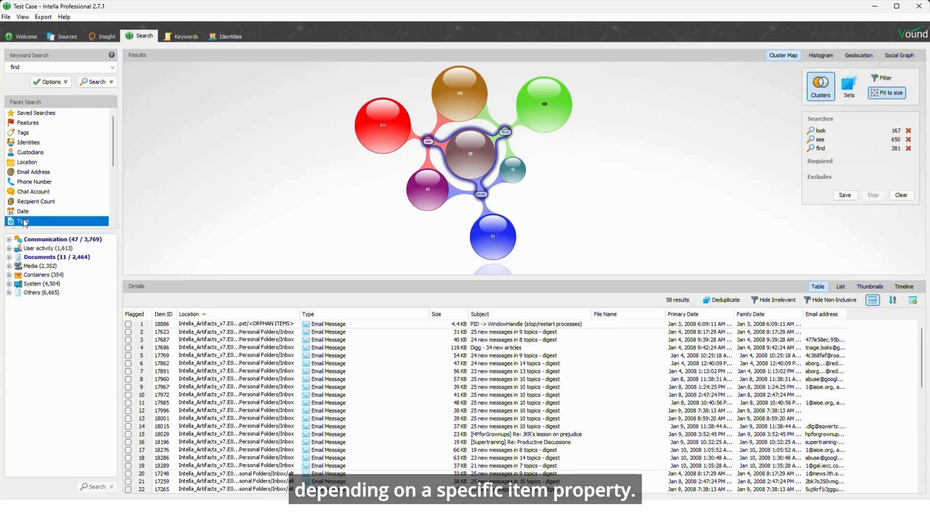
{"action": "left_click", "coordinate": [28, 123]}
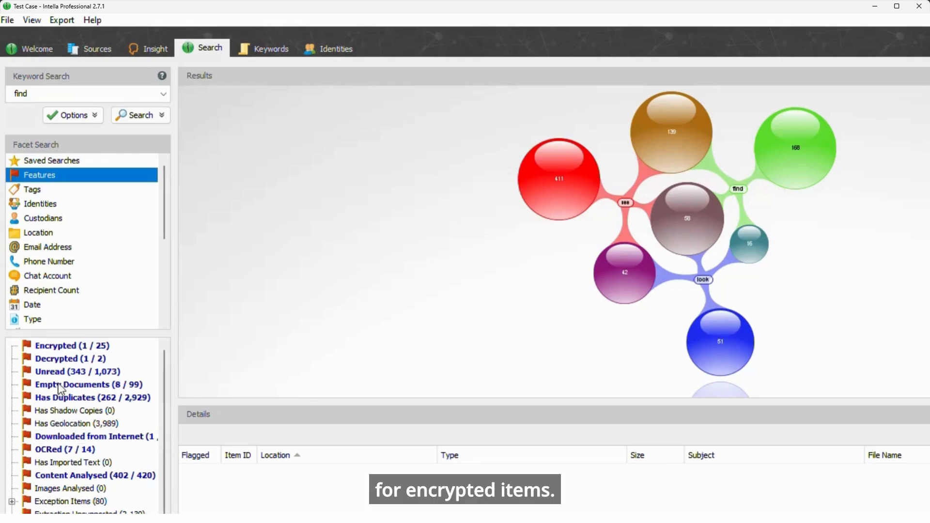
{"action": "left_click", "coordinate": [61, 349]}
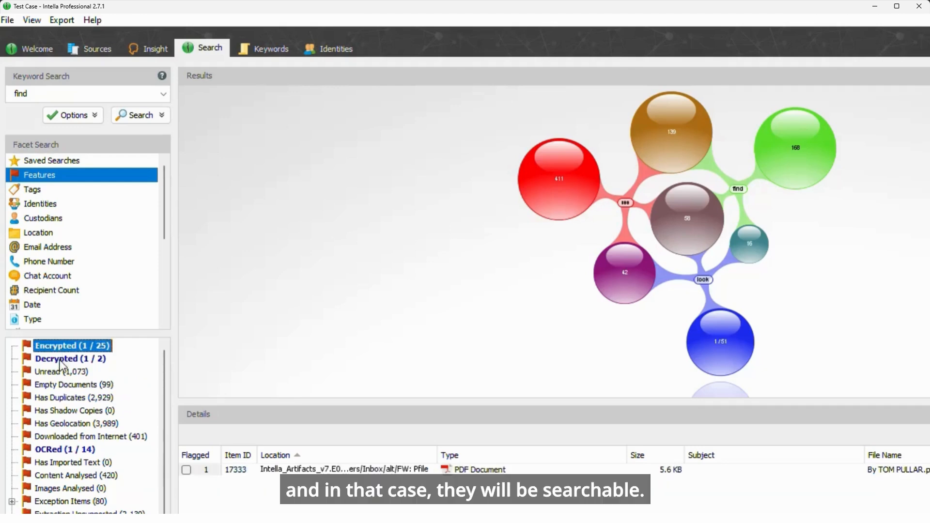
{"action": "left_click", "coordinate": [62, 360]}
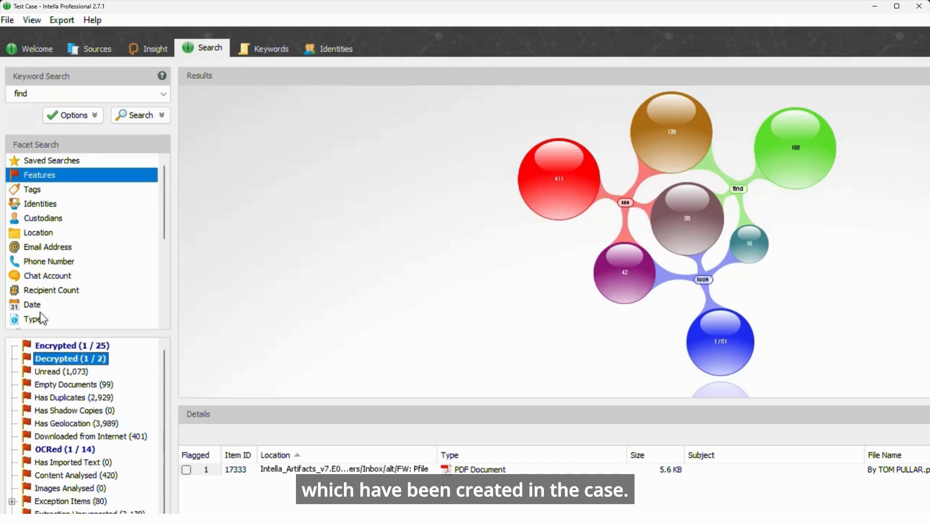
- Browse the Tags facet, expand the Intella_Artifacts_v7.E01 folder tree in the Location facet, and show the Date facet's range options
{"action": "left_click", "coordinate": [30, 191]}
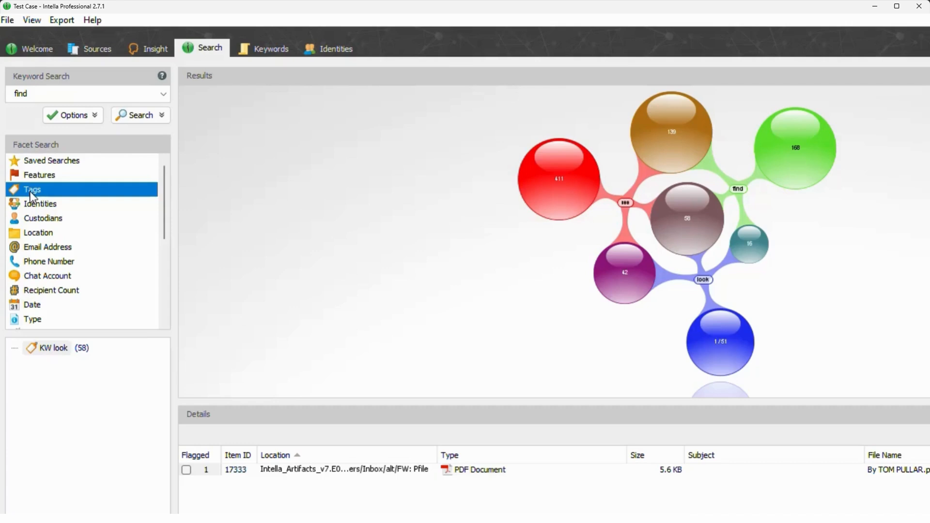
{"action": "left_click", "coordinate": [30, 235]}
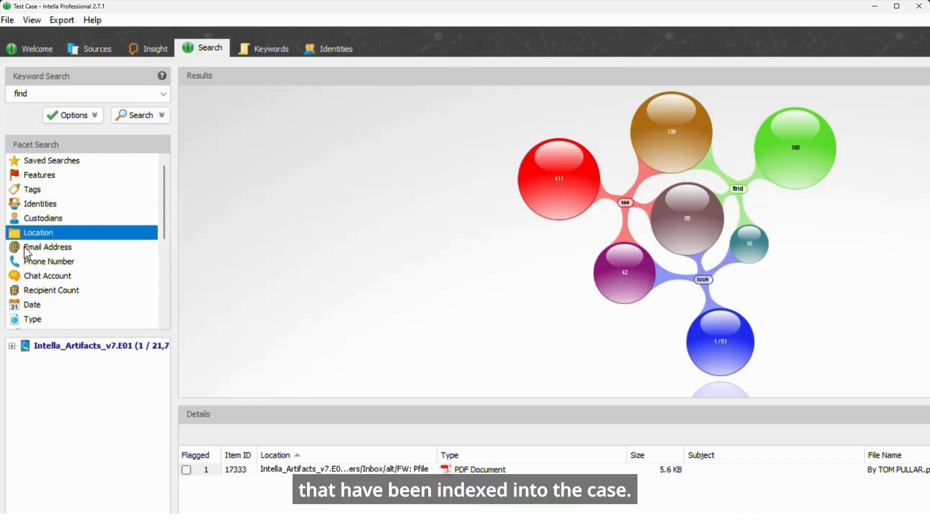
{"action": "left_click", "coordinate": [12, 345]}
{"action": "left_click", "coordinate": [26, 359]}
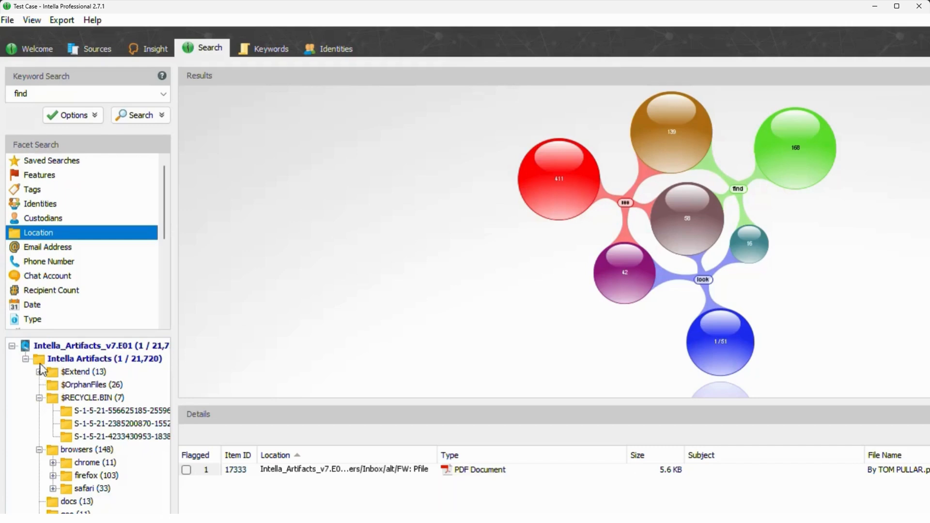
{"action": "left_click", "coordinate": [32, 305]}
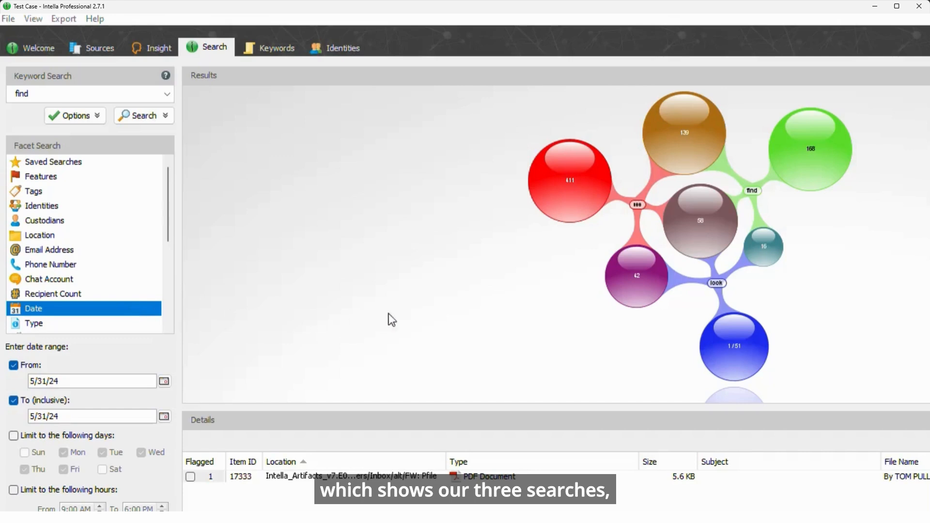
- List the three-keyword, look-only and find-only clusters, the three-keyword cluster again, and the see-and-look cluster in turn
{"action": "left_click", "coordinate": [689, 236]}
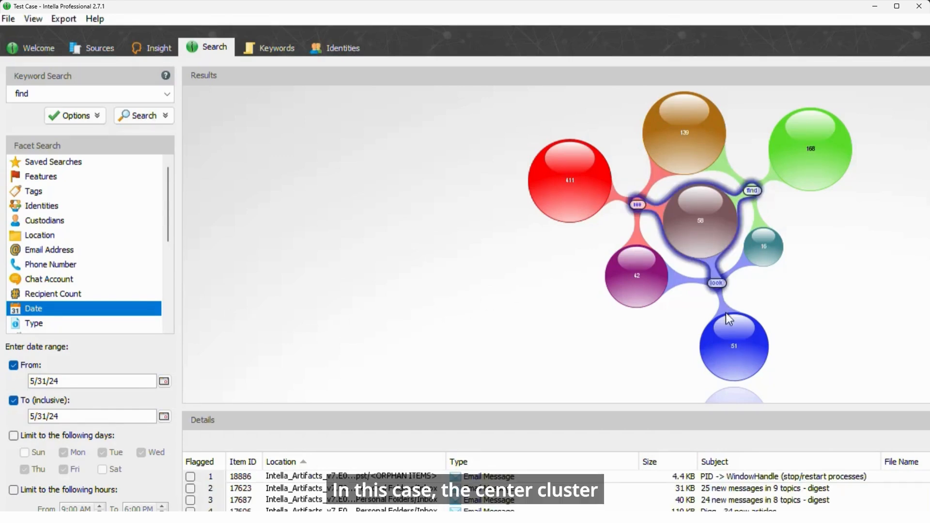
{"action": "left_click", "coordinate": [729, 332]}
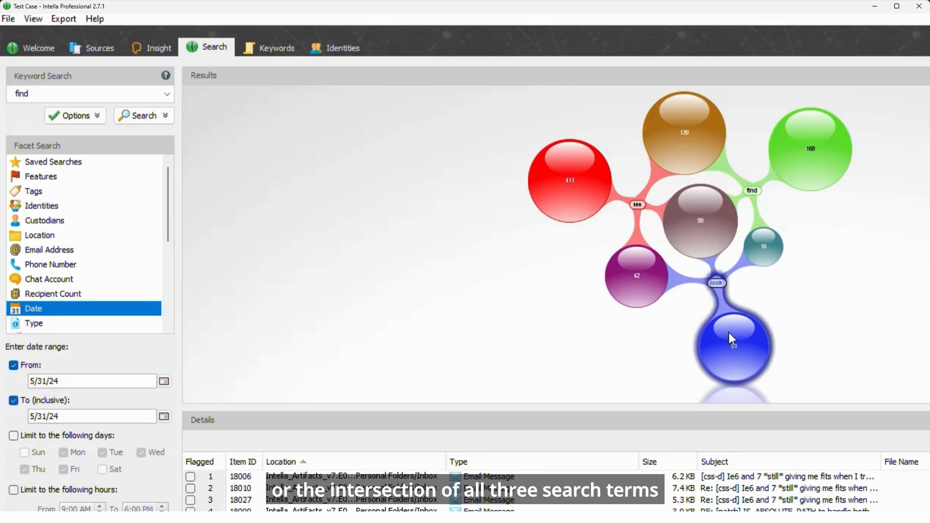
{"action": "left_click", "coordinate": [791, 174]}
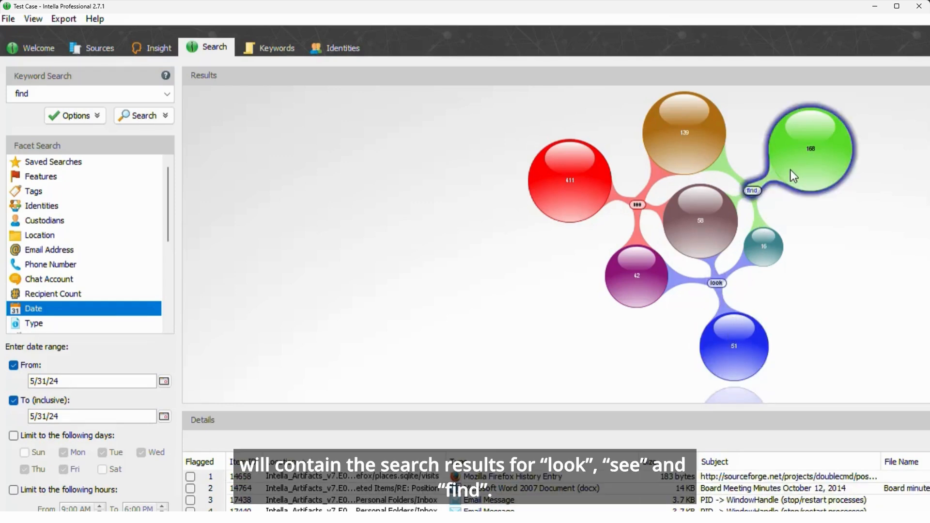
{"action": "left_click", "coordinate": [717, 221]}
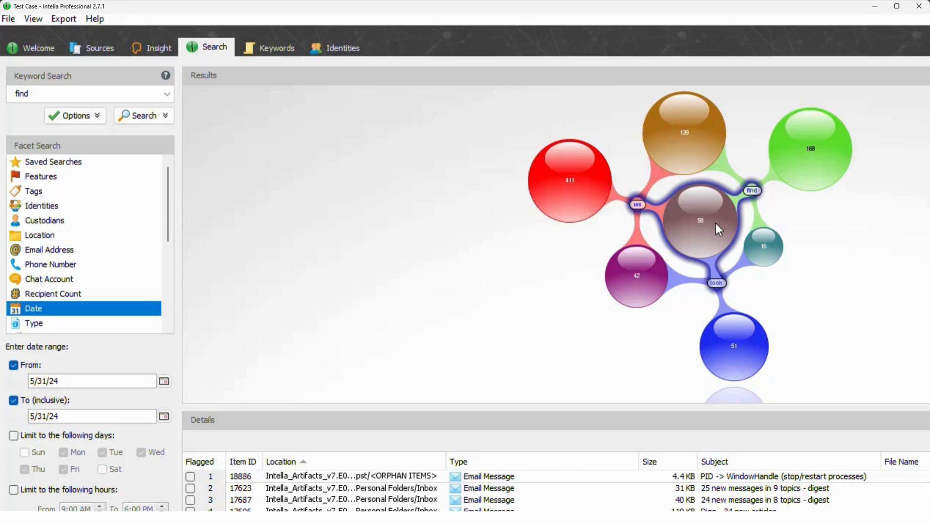
{"action": "left_click", "coordinate": [617, 279]}
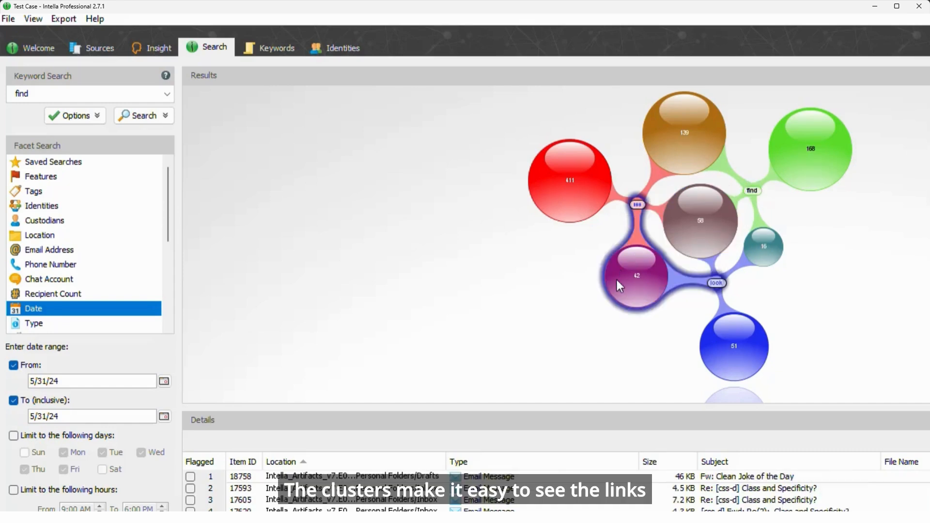
- List the see-only, see-and-find, find-only and find-and-look clusters together, adding each to the selection, and list the three-keyword cluster alone
{"action": "left_click", "coordinate": [583, 204]}
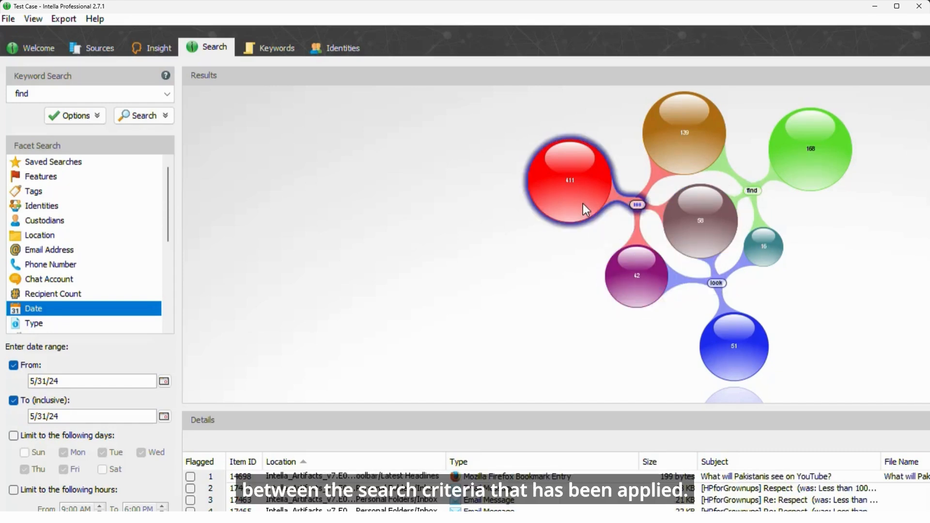
{"action": "left_click", "coordinate": [675, 142], "text": "ctrl"}
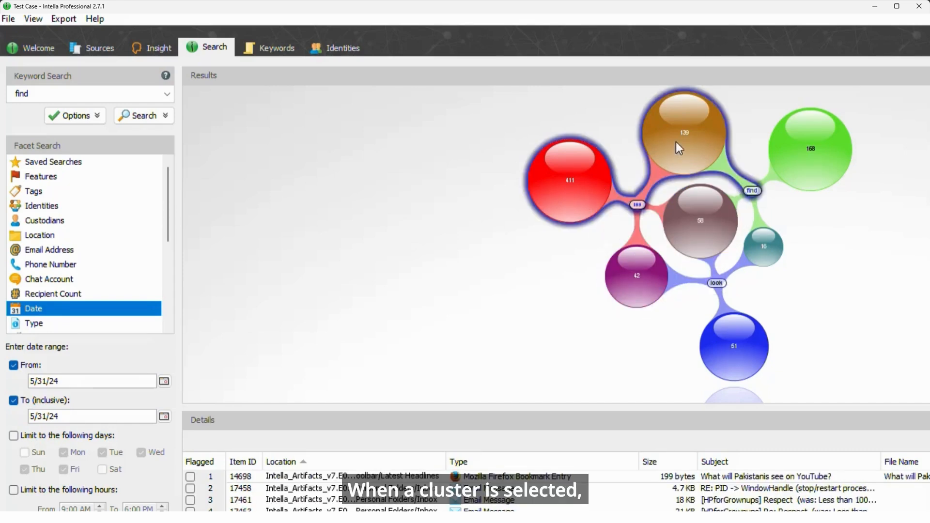
{"action": "left_click", "coordinate": [782, 137], "text": "ctrl"}
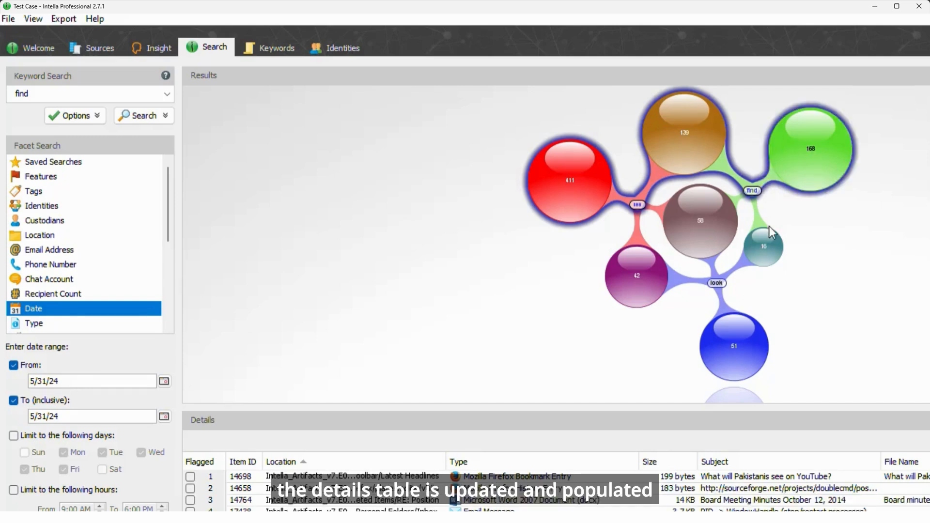
{"action": "left_click", "coordinate": [767, 238], "text": "ctrl"}
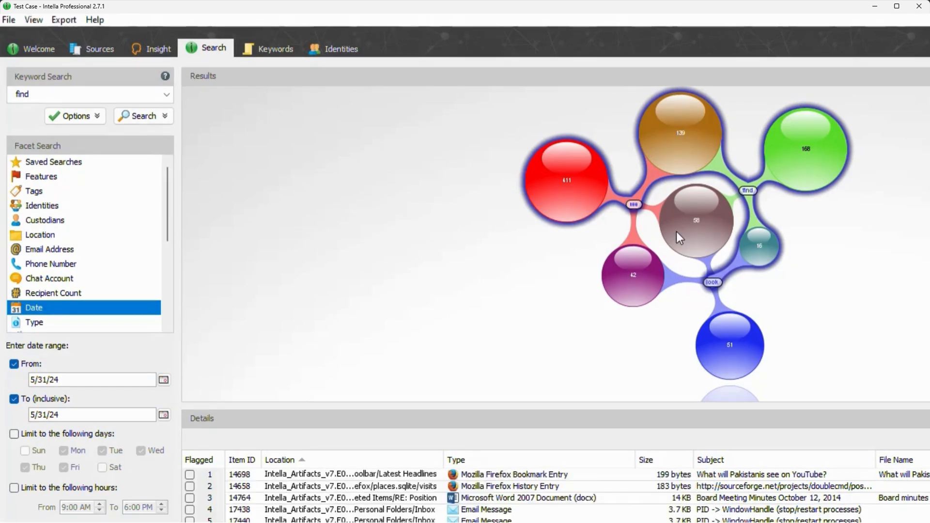
{"action": "left_click", "coordinate": [676, 233]}
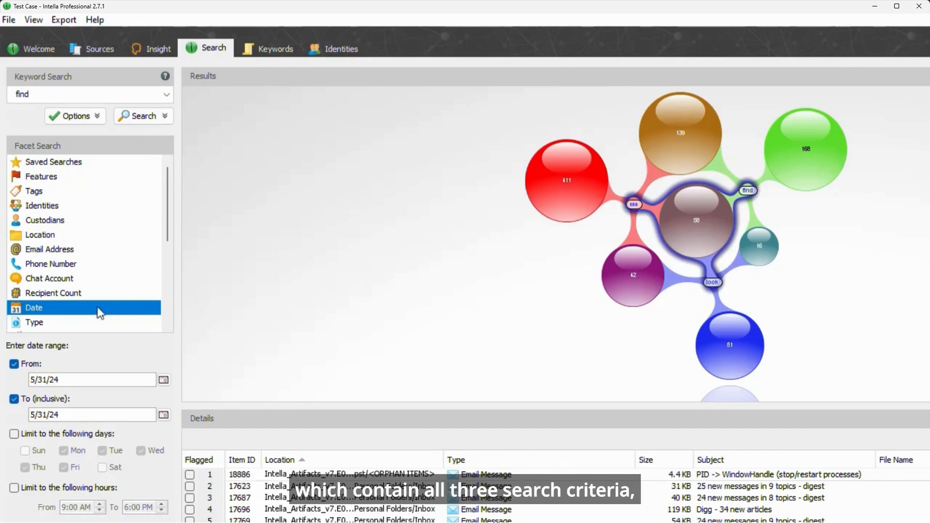
- In the Type facet, expand the Communication and Documents categories and run a regular search on Documents
{"action": "left_click", "coordinate": [39, 324]}
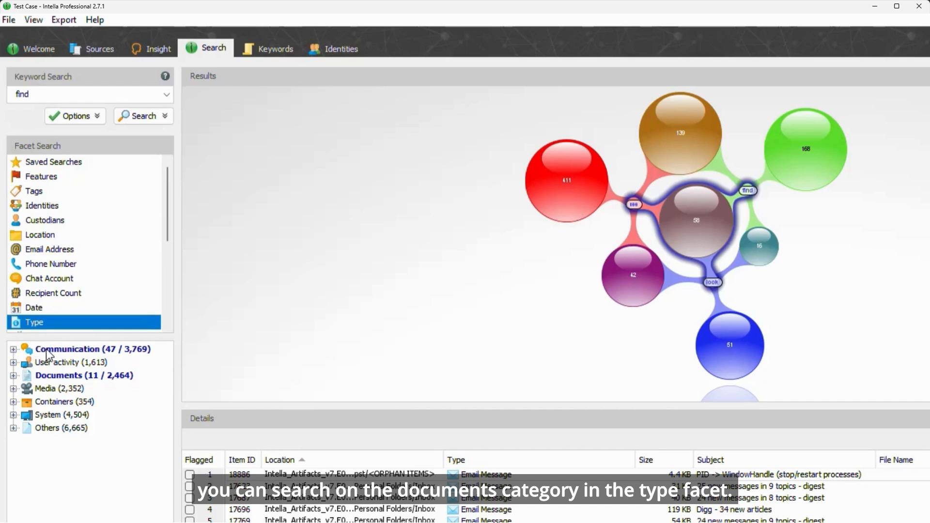
{"action": "left_click", "coordinate": [13, 349]}
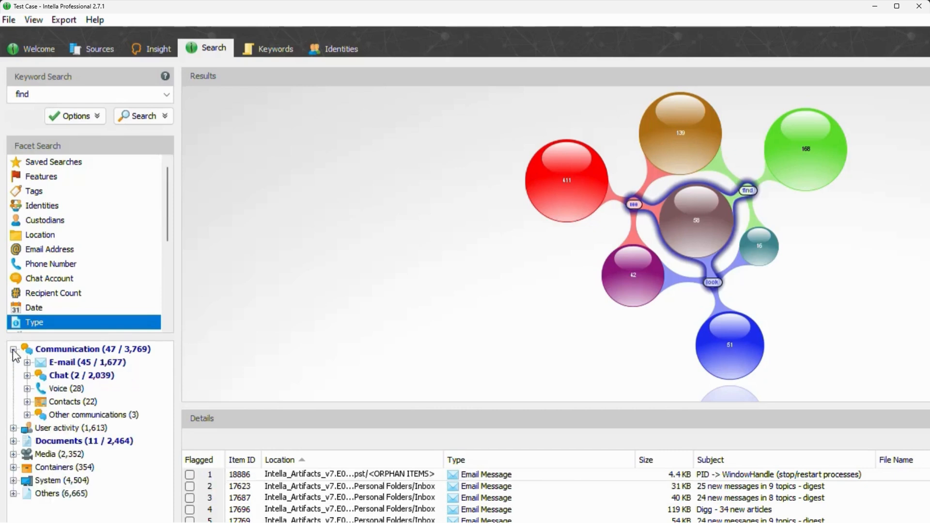
{"action": "left_click", "coordinate": [13, 441]}
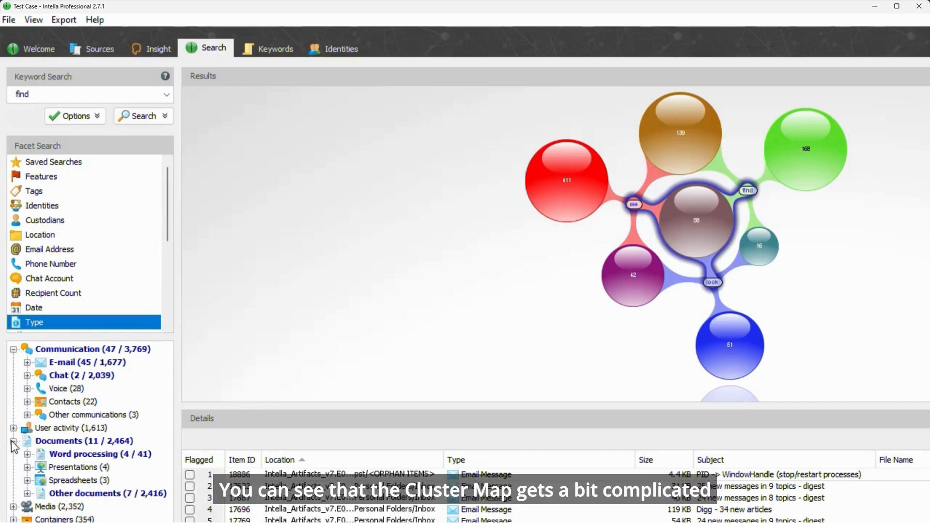
{"action": "left_click", "coordinate": [51, 442]}
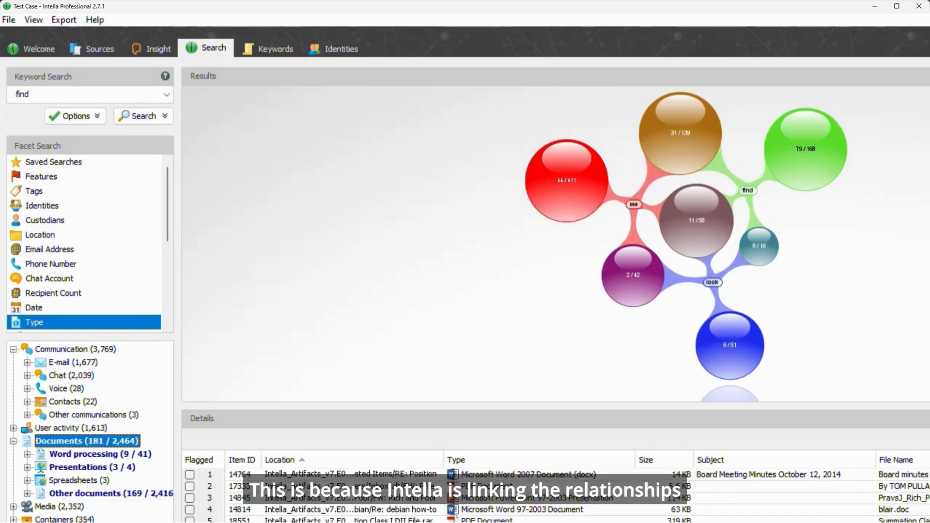
{"action": "double_click", "coordinate": [68, 441]}
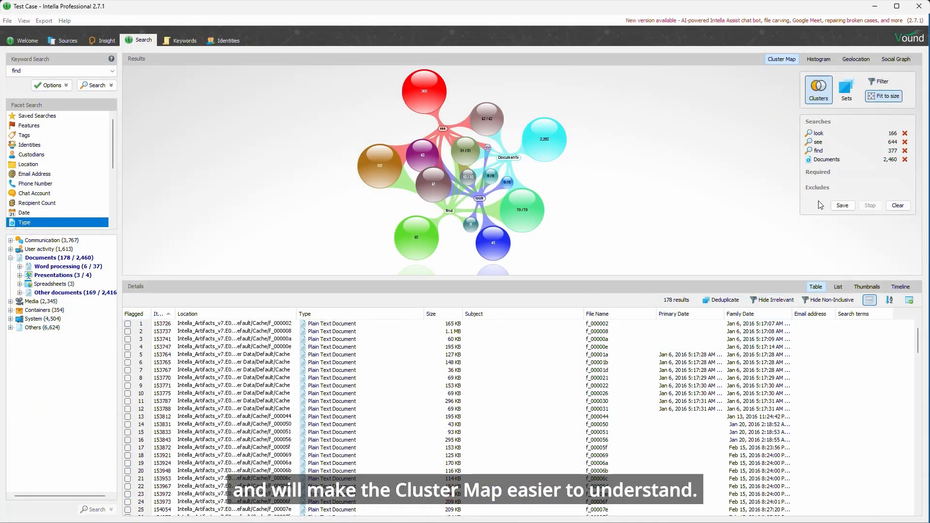
- Replace the Documents search with a Require search on the Documents category and list the three-keyword cluster's items
{"action": "left_click", "coordinate": [904, 160]}
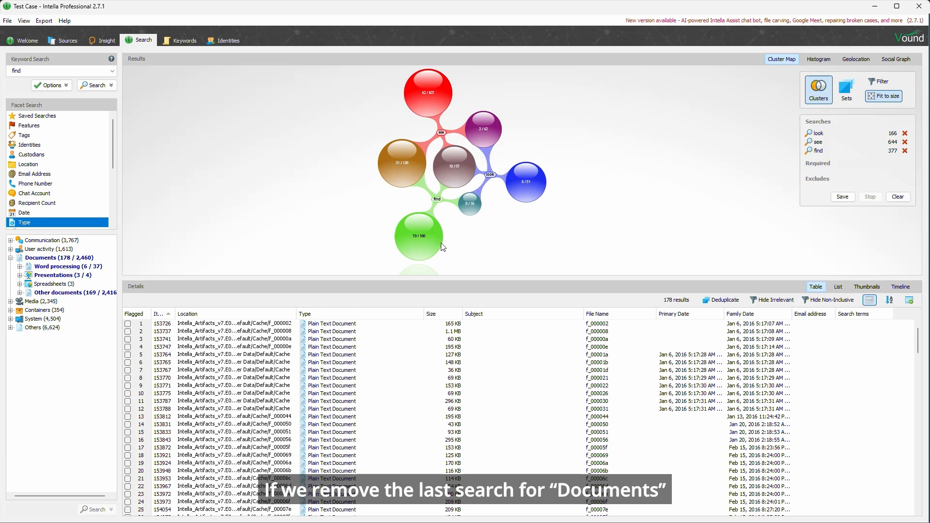
{"action": "left_click", "coordinate": [68, 258]}
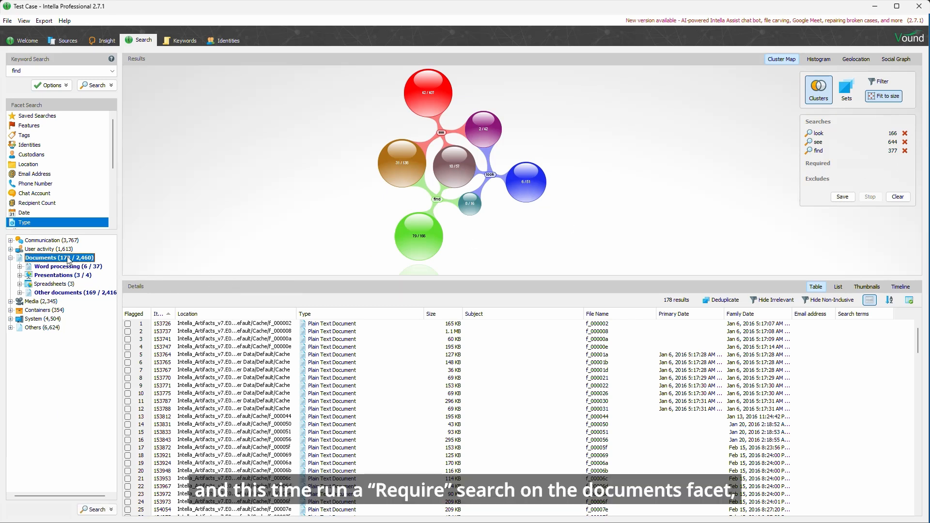
{"action": "left_click", "coordinate": [112, 510]}
{"action": "left_click", "coordinate": [99, 505]}
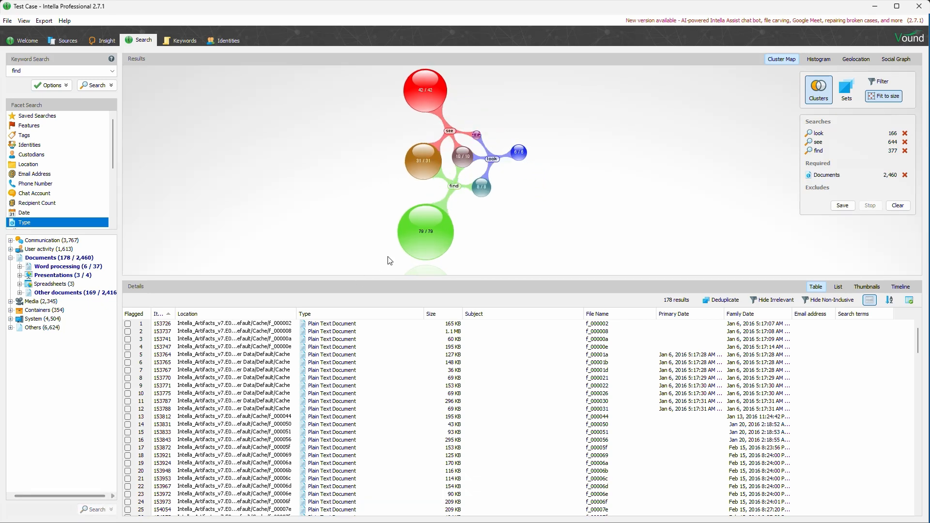
{"action": "mouse_move", "coordinate": [450, 190]}
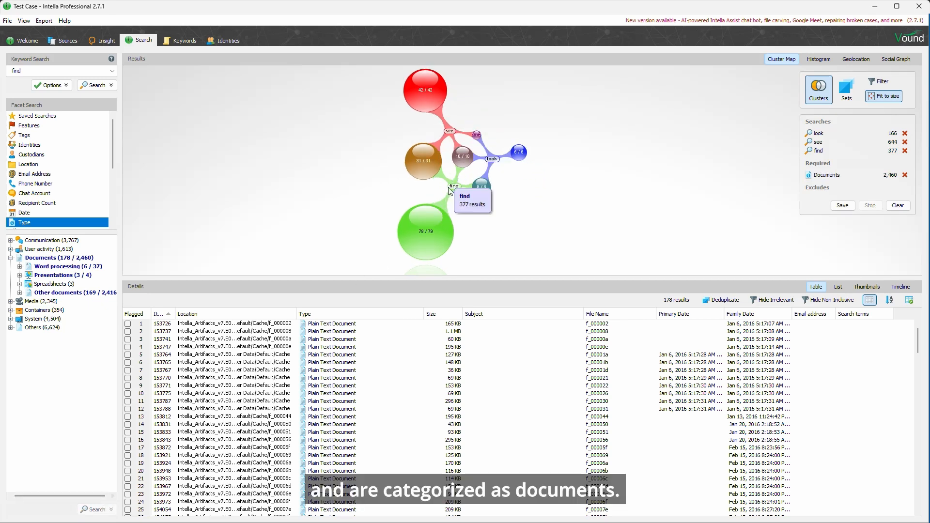
{"action": "left_click", "coordinate": [458, 163]}
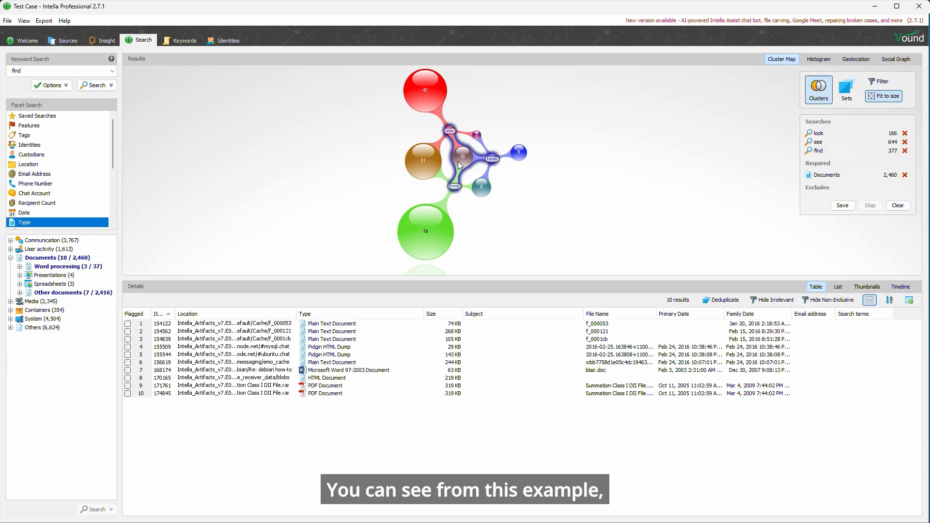
- Replace the required Documents filter with an Exclude search on Documents and list the three-keyword cluster's items
{"action": "left_click", "coordinate": [904, 176]}
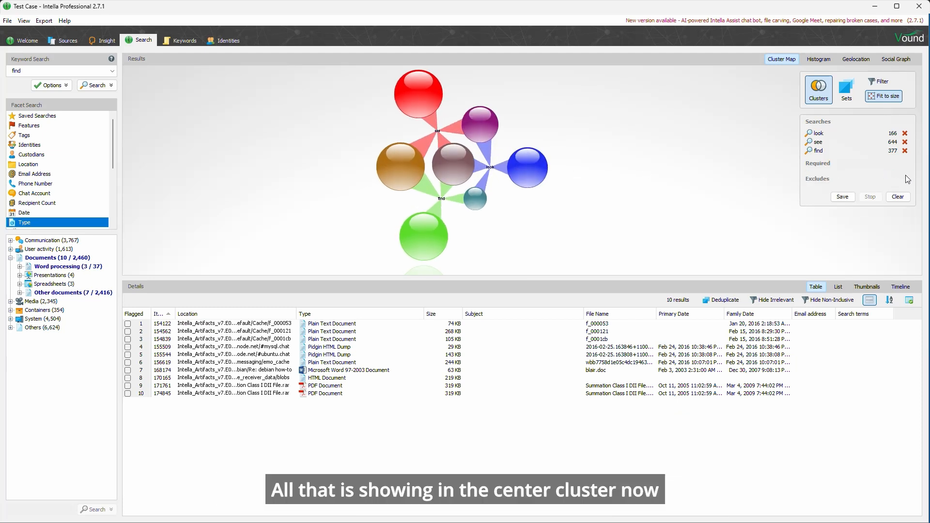
{"action": "left_click", "coordinate": [81, 258]}
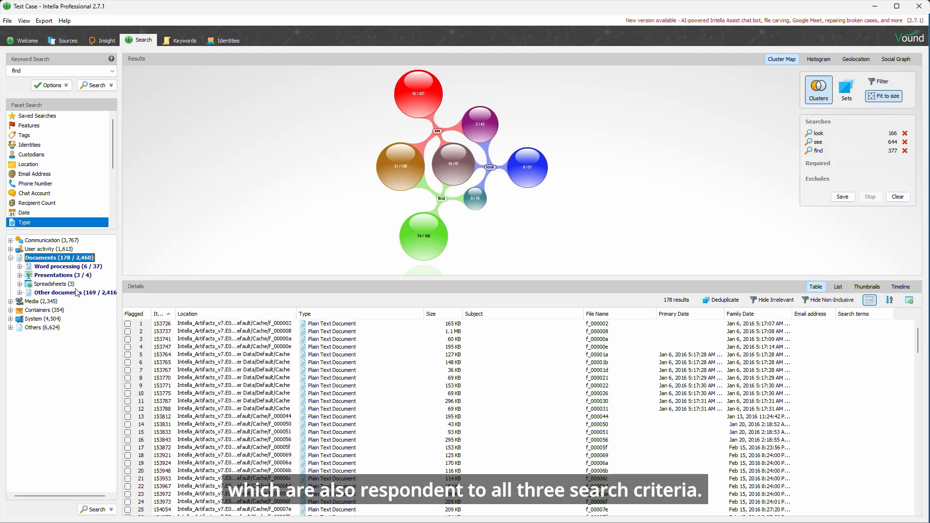
{"action": "left_click", "coordinate": [101, 509]}
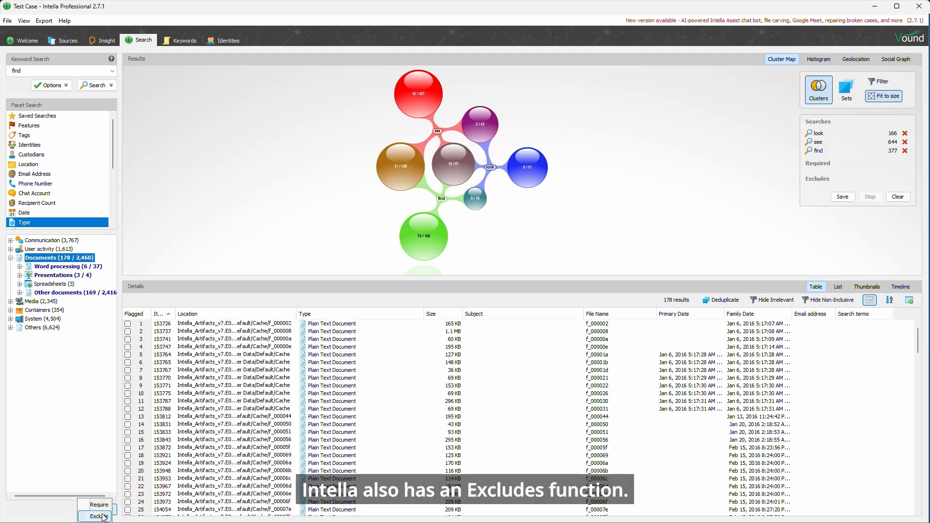
{"action": "left_click", "coordinate": [100, 516]}
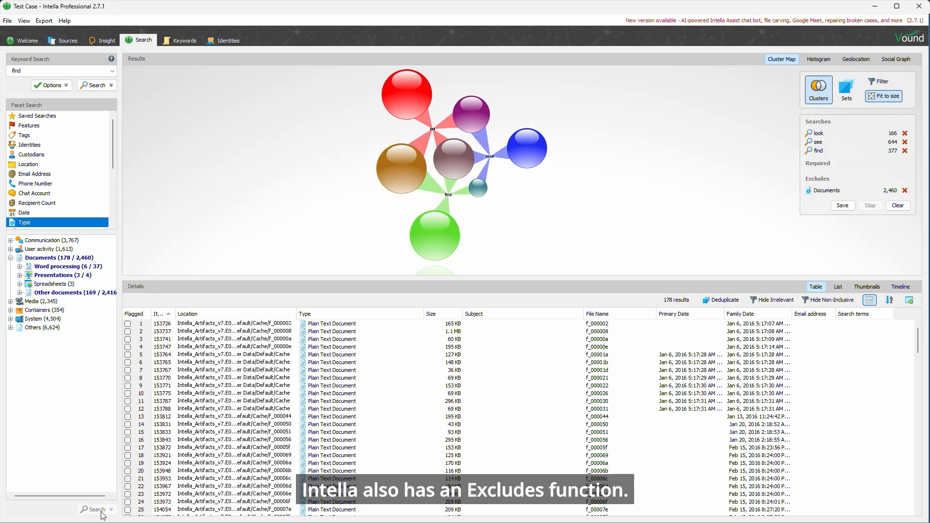
{"action": "left_click", "coordinate": [451, 166]}
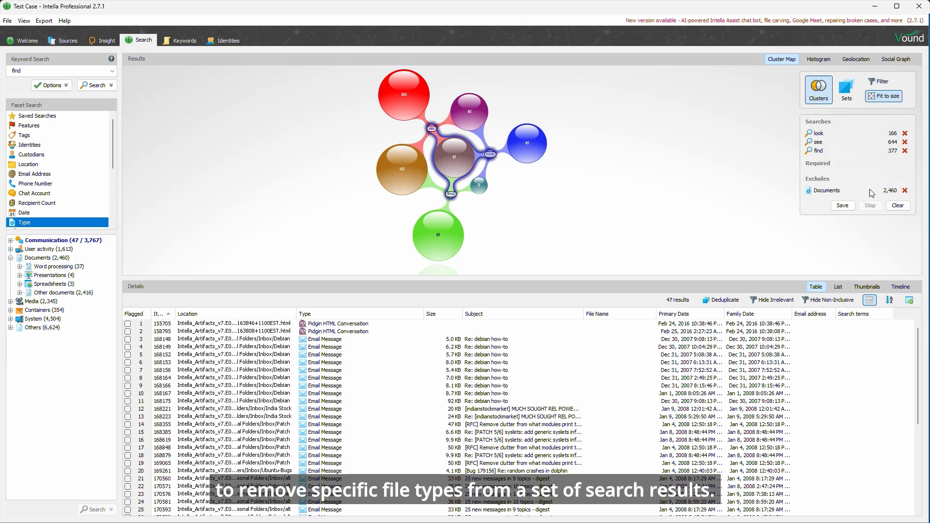
- Remove the Documents exclusion and preview the "Re: debian how-to" and "PID -> WindowHandle (stop/restart processes)" email messages from the Details table
{"action": "left_click", "coordinate": [904, 191]}
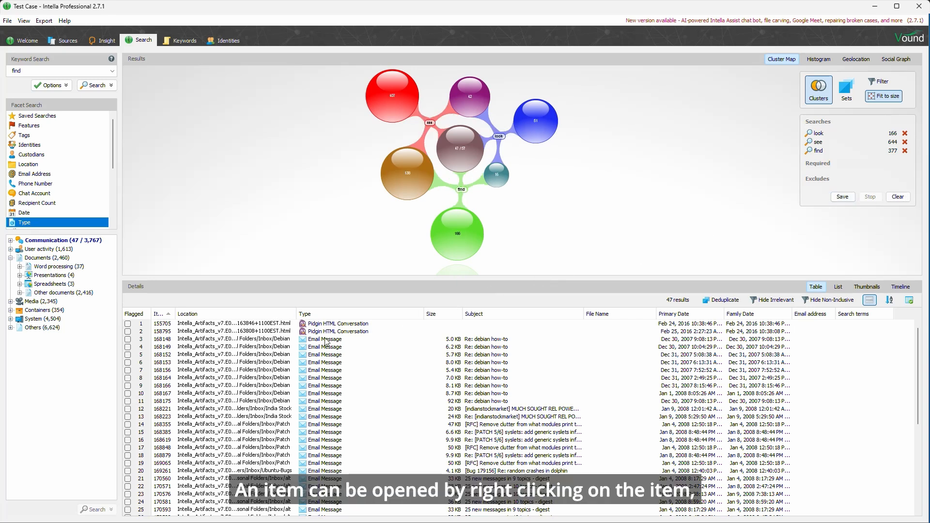
{"action": "double_click", "coordinate": [245, 344]}
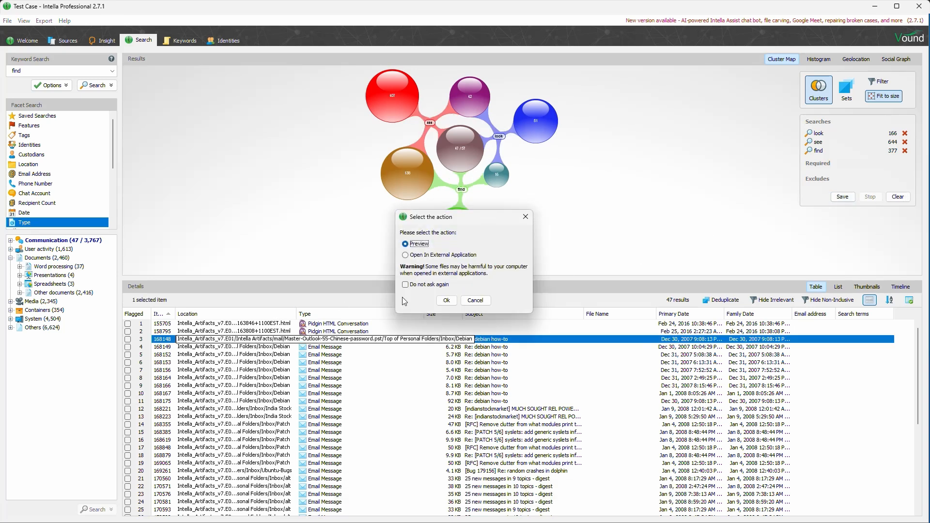
{"action": "left_click", "coordinate": [446, 300]}
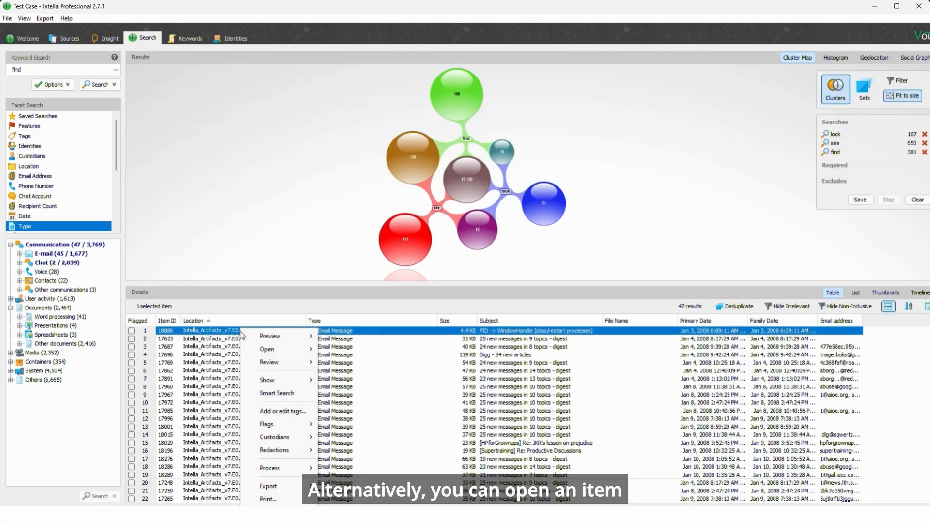
{"action": "mouse_move", "coordinate": [251, 338]}
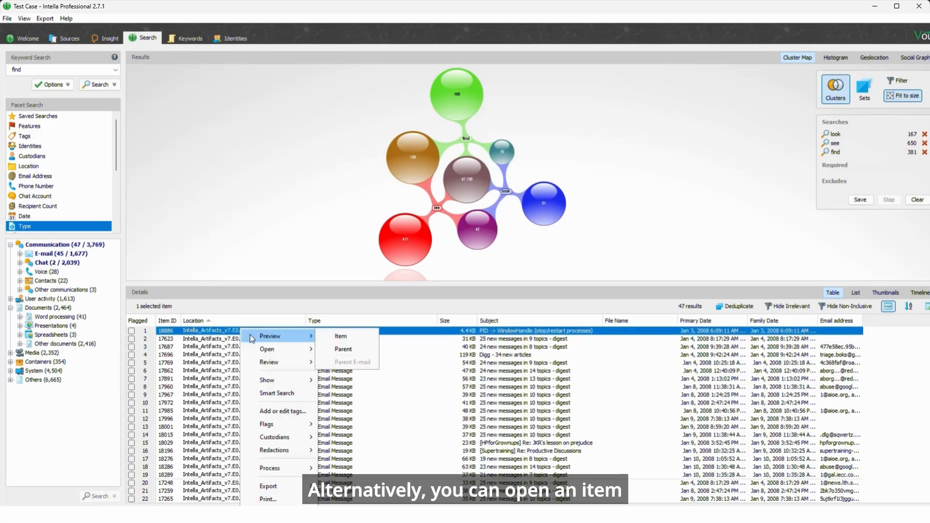
{"action": "left_click", "coordinate": [340, 335]}
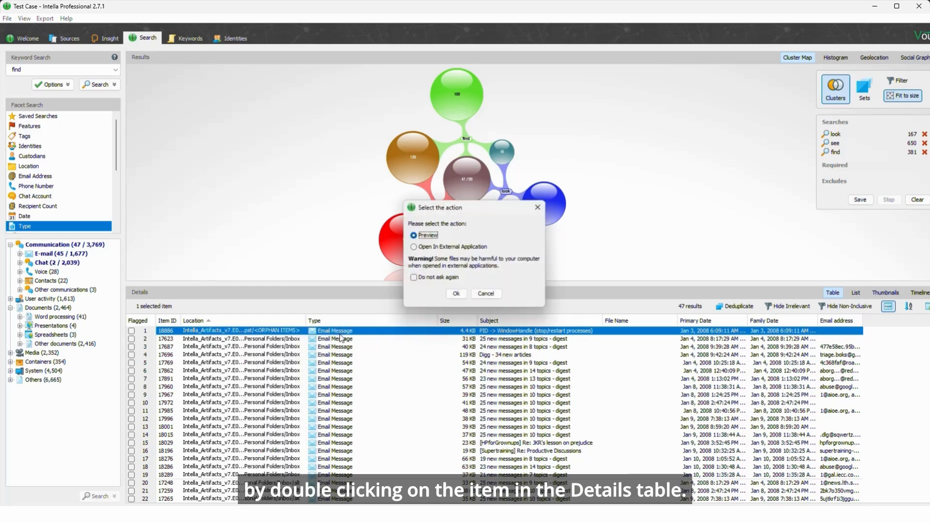
{"action": "left_click", "coordinate": [460, 296]}
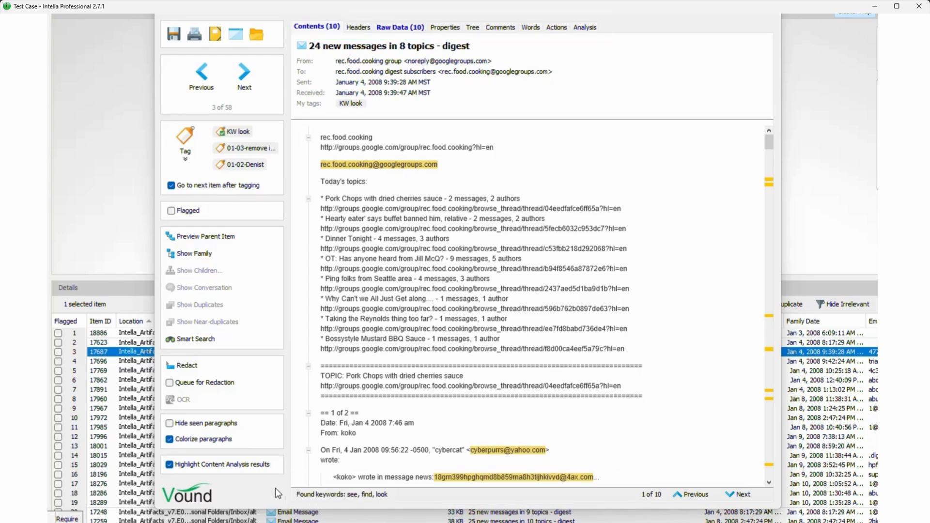
- In the "24 new messages in 8 topics - digest" email preview, step forward through the keyword hits to the third one
{"action": "left_click", "coordinate": [737, 493]}
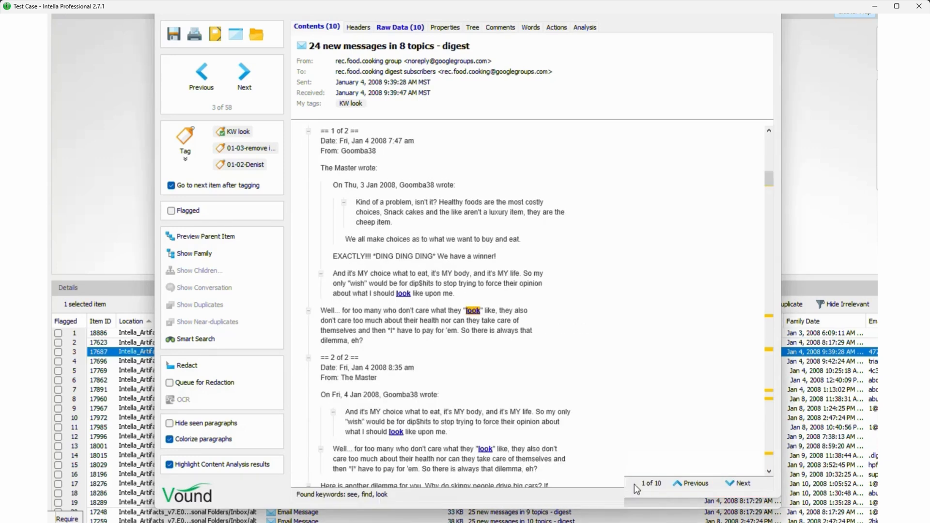
{"action": "left_click", "coordinate": [634, 484]}
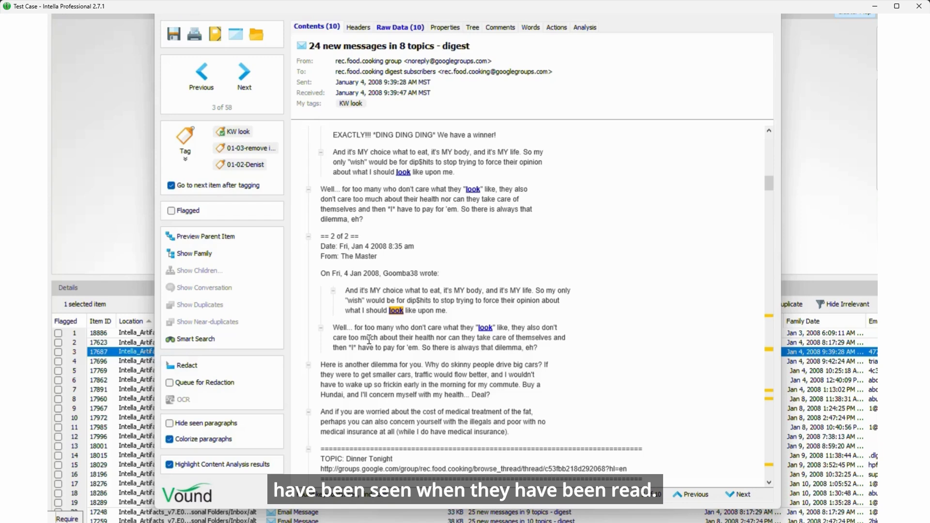
- Mark the paragraph beginning "Well... for too many who don't care" as seen, and set it back to unseen
{"action": "right_click", "coordinate": [369, 341]}
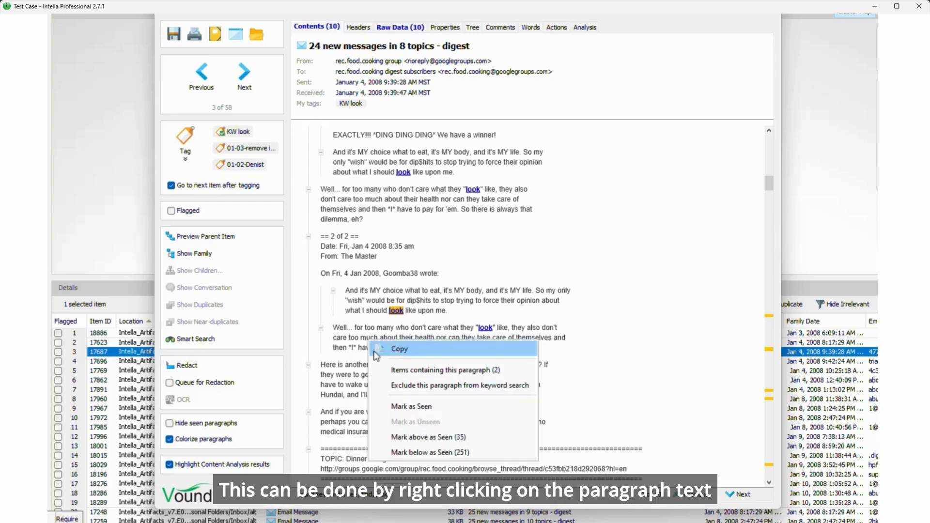
{"action": "left_click", "coordinate": [401, 408]}
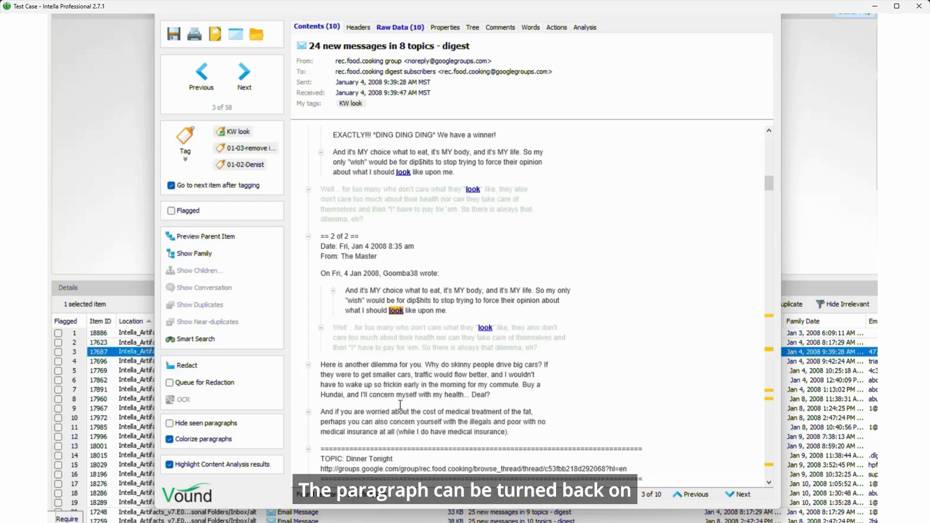
{"action": "right_click", "coordinate": [342, 337]}
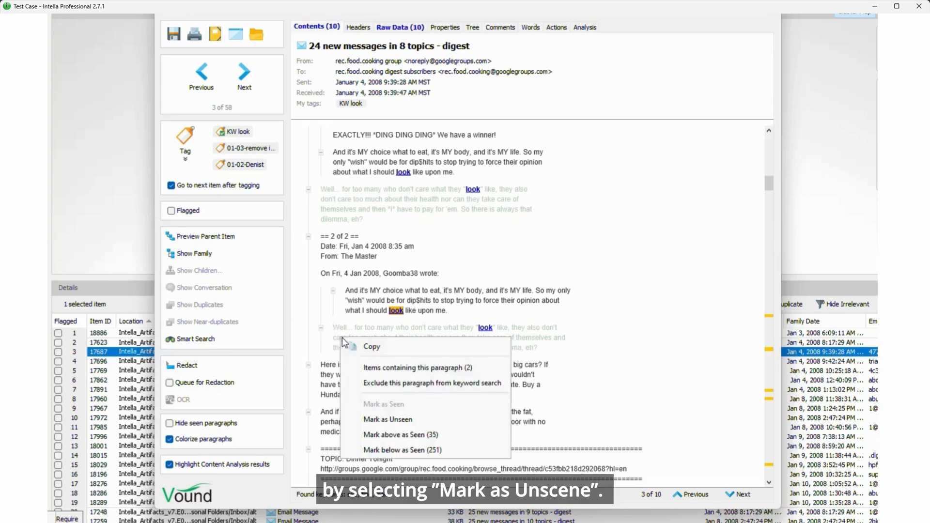
{"action": "left_click", "coordinate": [376, 415]}
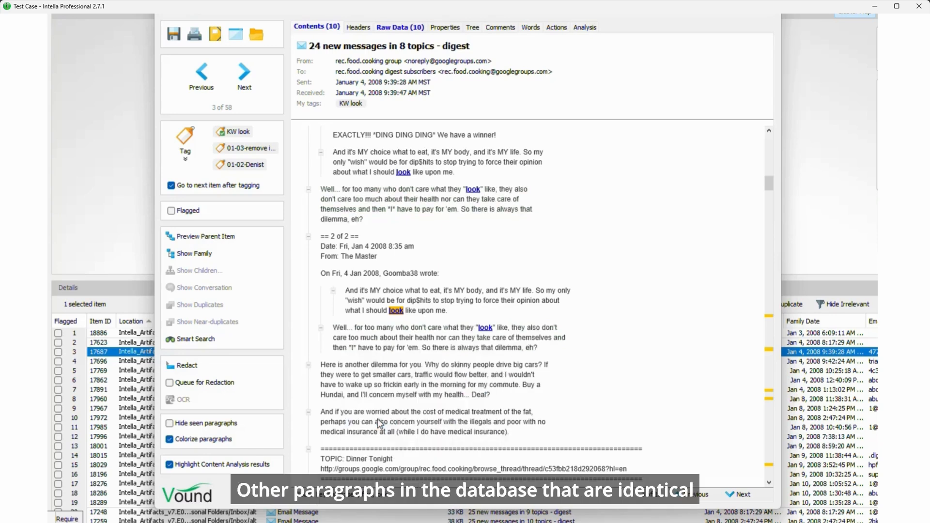
- Collapse and re-expand the second "Well... for too many who don't care" paragraph, and mark it as seen
{"action": "left_click", "coordinate": [322, 330]}
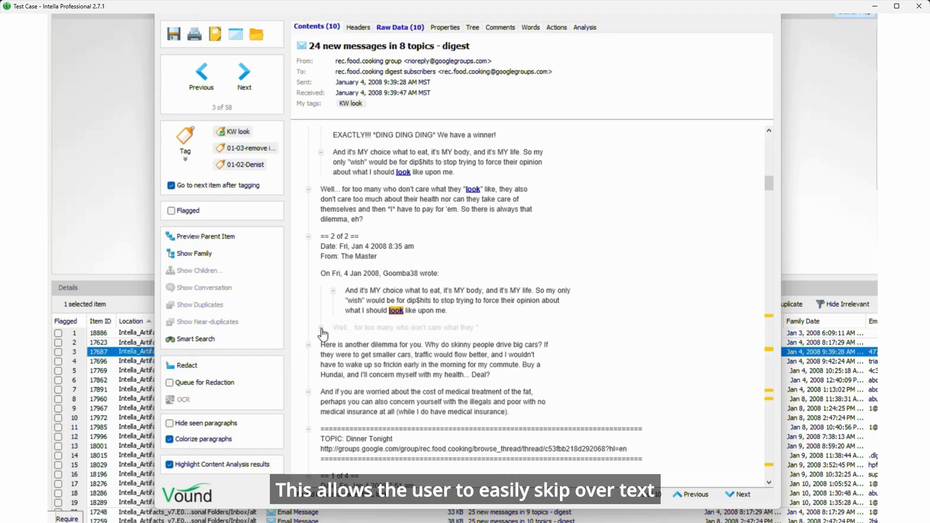
{"action": "left_click", "coordinate": [322, 331]}
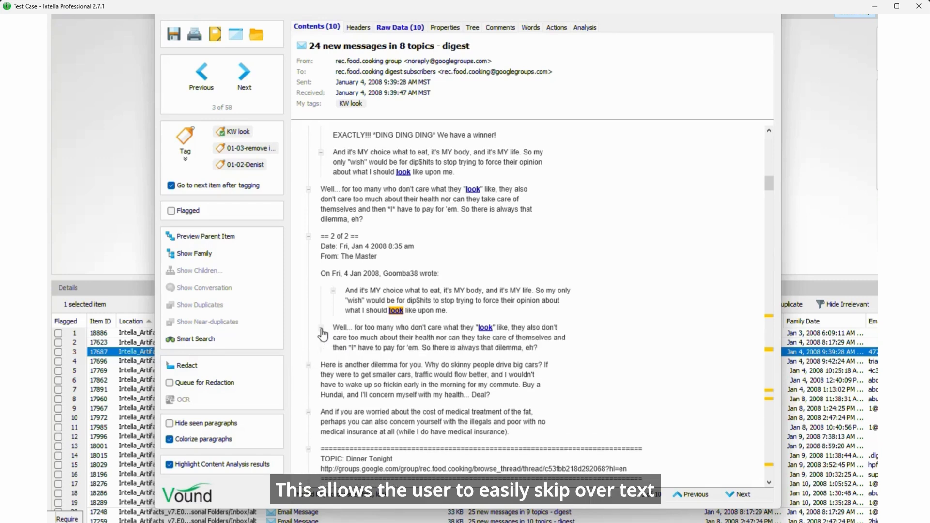
{"action": "right_click", "coordinate": [352, 339]}
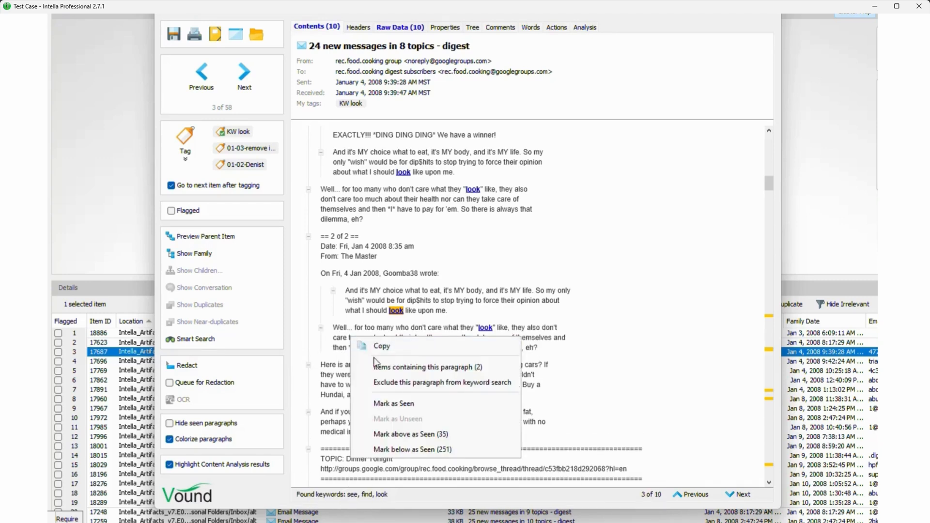
{"action": "left_click", "coordinate": [392, 406]}
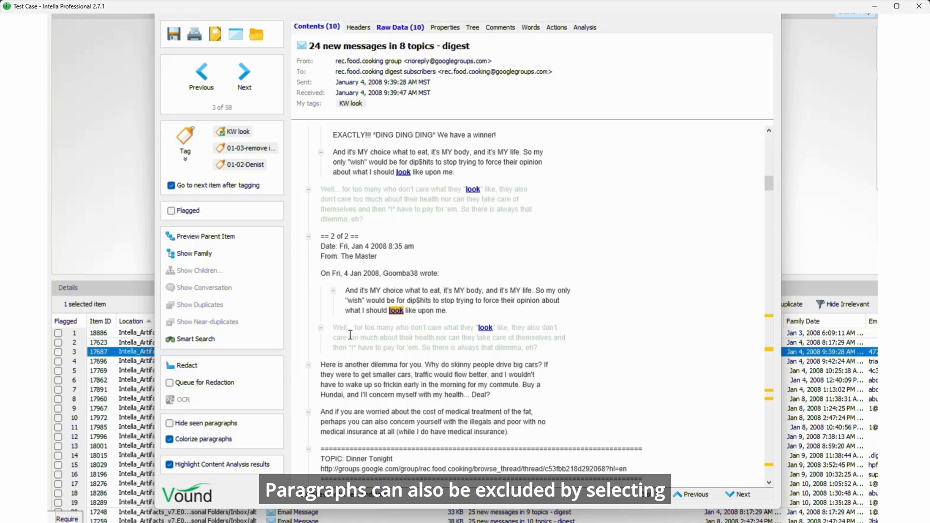
- Switch the hiding of seen paragraphs on and back off, and include the struck-through paragraph in keyword search again
{"action": "left_click", "coordinate": [170, 424]}
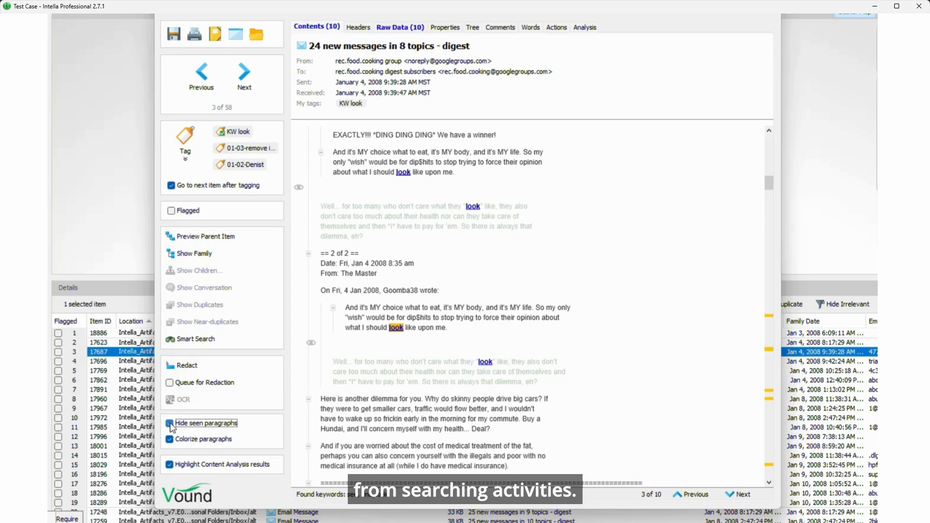
{"action": "left_click", "coordinate": [170, 424]}
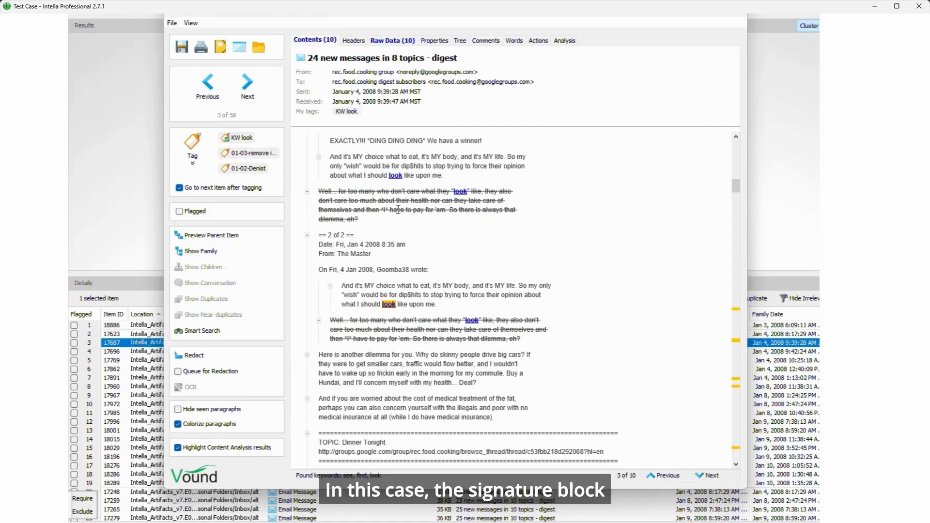
{"action": "right_click", "coordinate": [405, 214]}
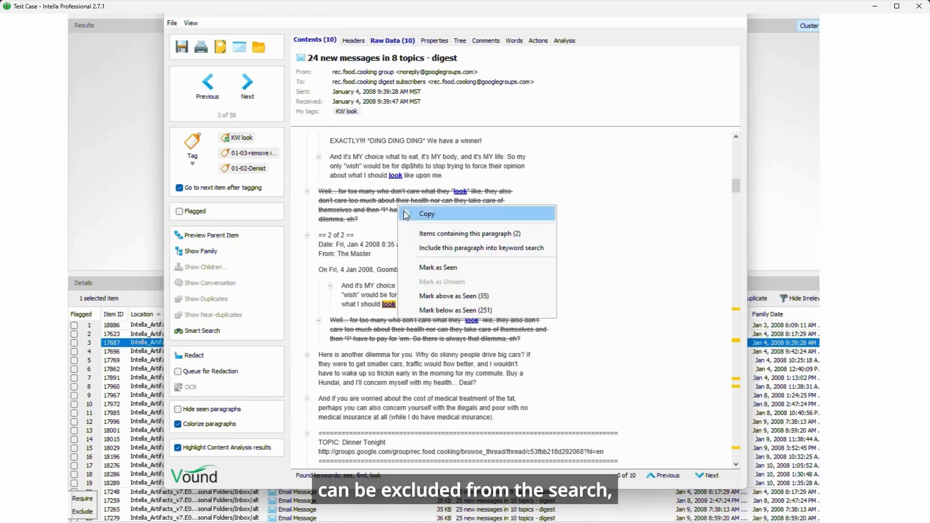
{"action": "left_click", "coordinate": [421, 248]}
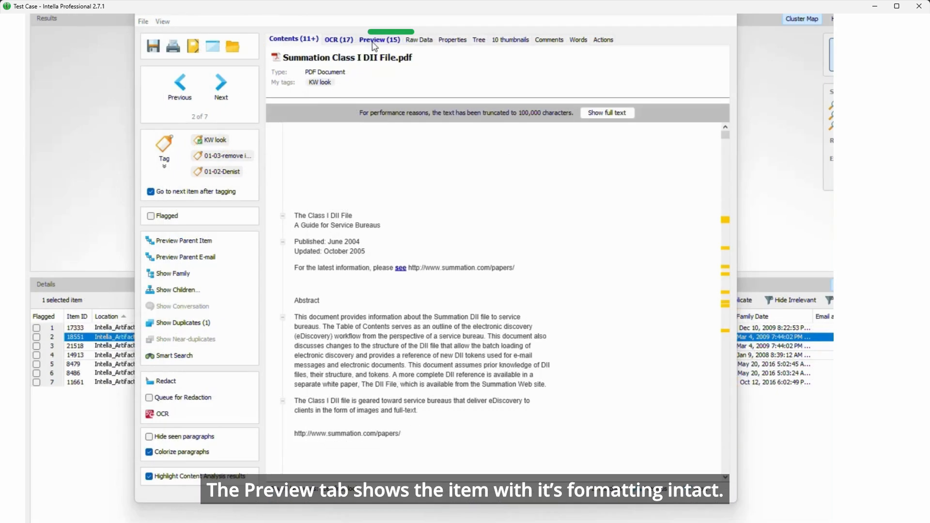
- View "Summation Class I DII File.pdf" in its original formatting, and examine its properties
{"action": "left_click", "coordinate": [374, 40]}
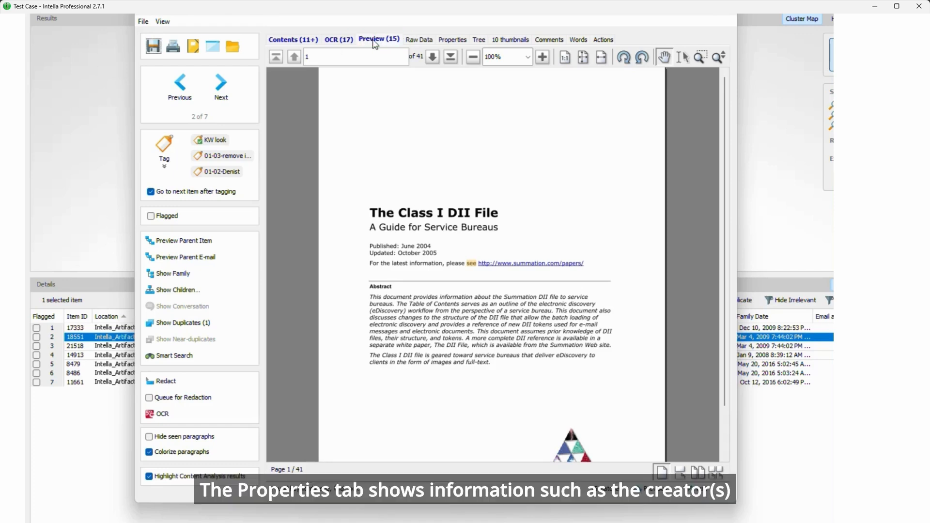
{"action": "left_click", "coordinate": [450, 40]}
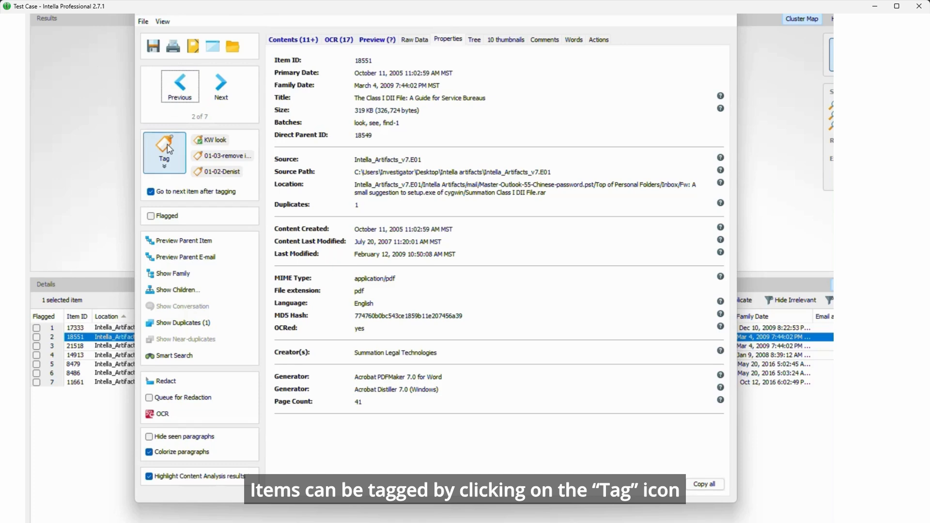
- Create a new tag named "My tag" and apply it to the Summation PDF
{"action": "left_click", "coordinate": [169, 149]}
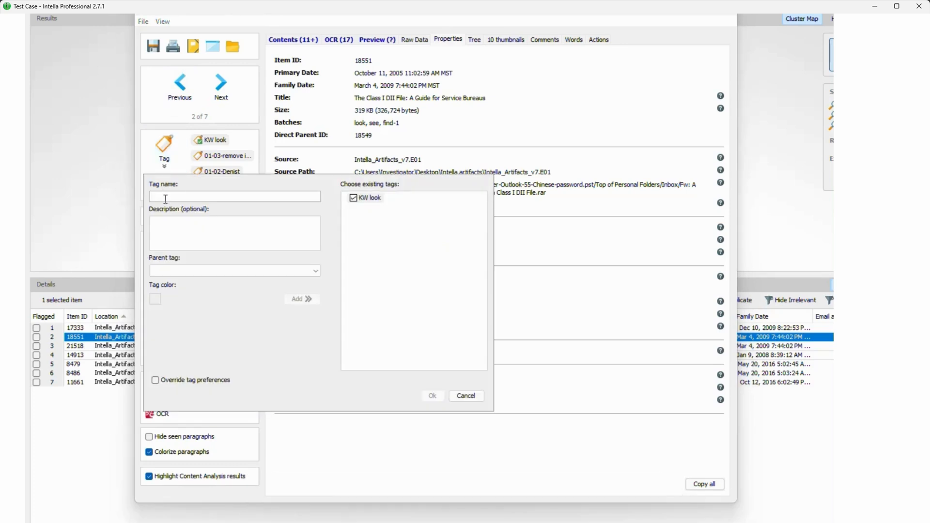
{"action": "type", "text": "My tag"}
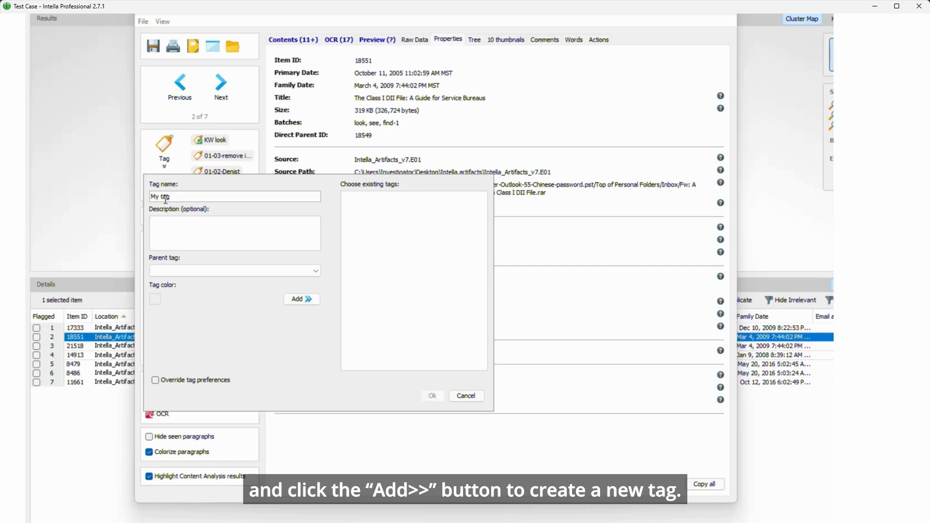
{"action": "left_click", "coordinate": [296, 300]}
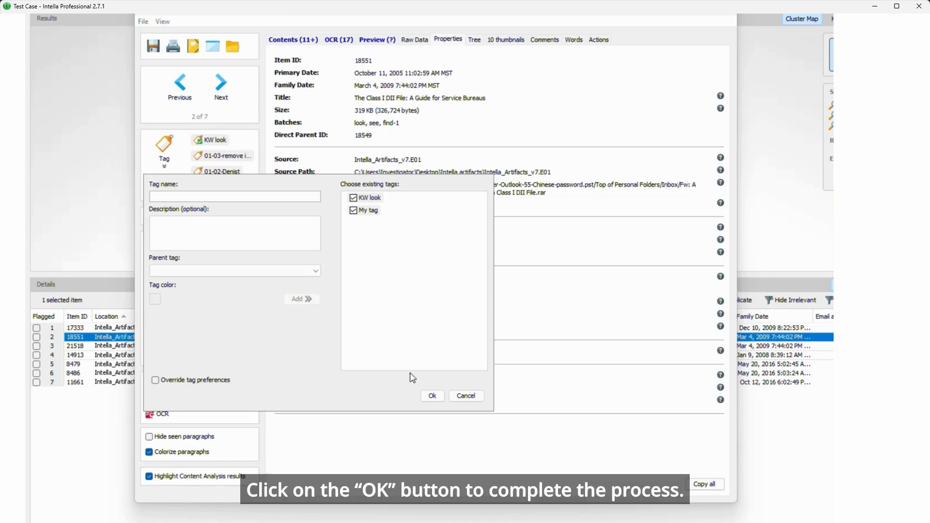
{"action": "left_click", "coordinate": [431, 395]}
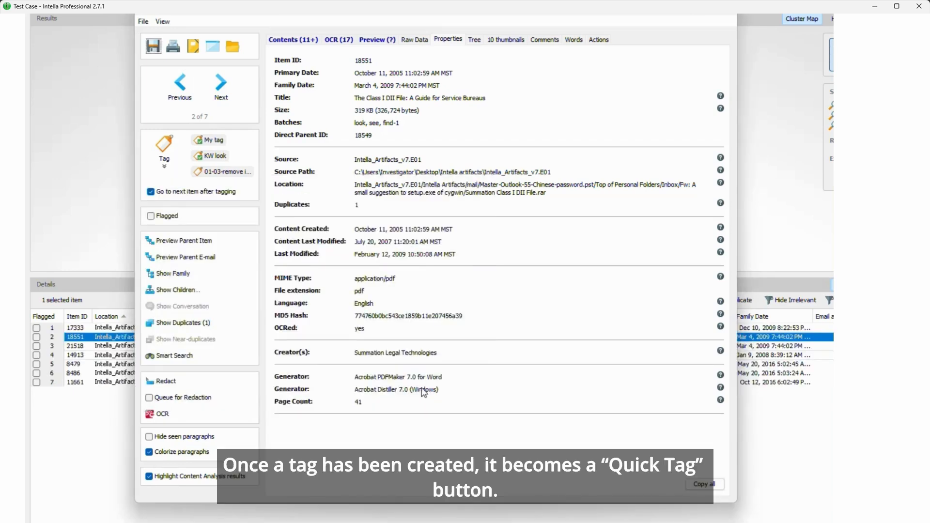
- Remove and reapply "My tag" on the Summation PDF with its quick tag, and apply the same tag to the next item
{"action": "left_click", "coordinate": [215, 142]}
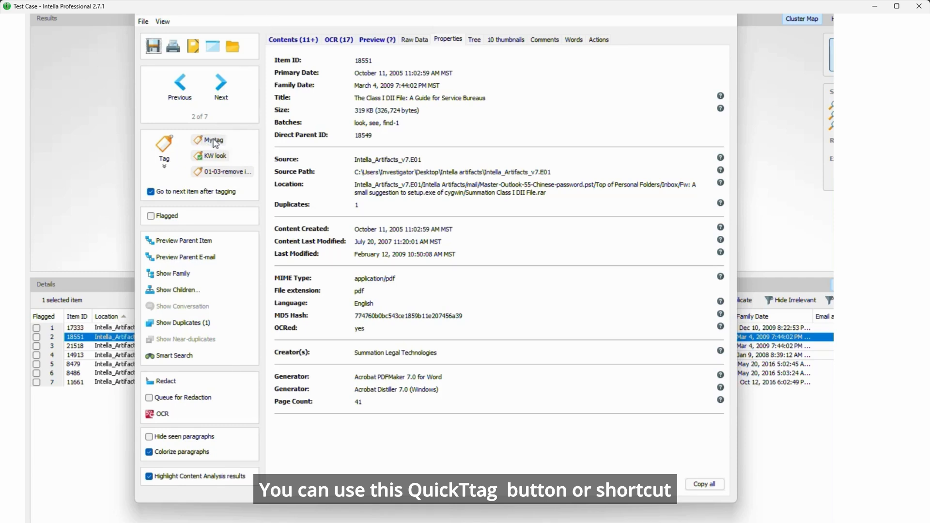
{"action": "left_click", "coordinate": [215, 142]}
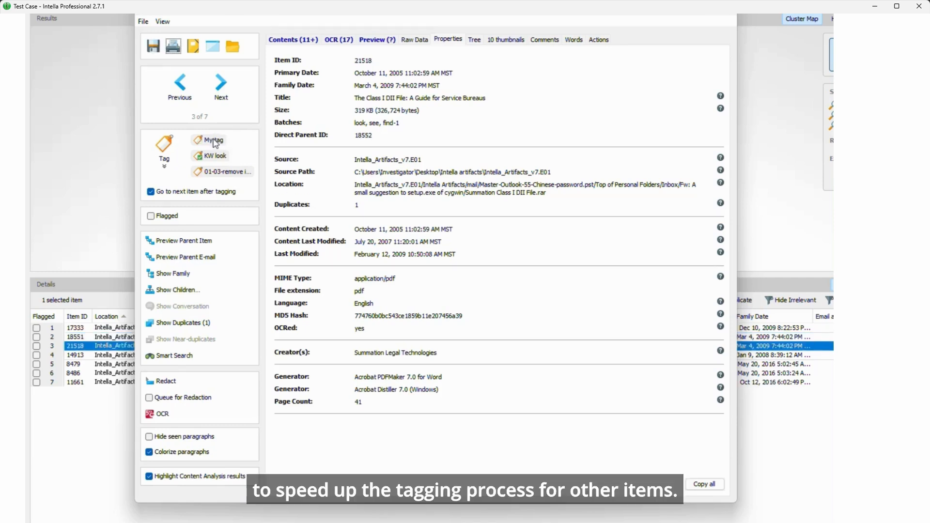
{"action": "left_click", "coordinate": [216, 143]}
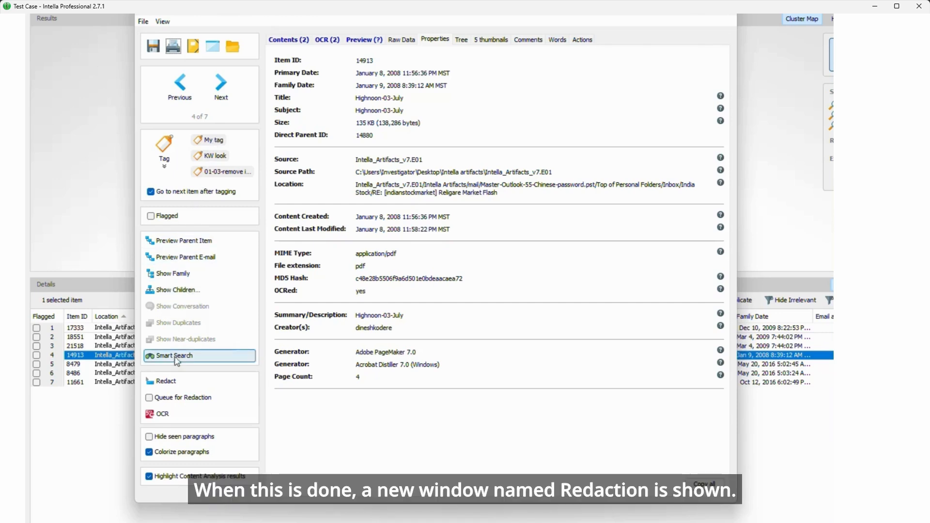
- Open the Highnoon-03-July PDF for redaction and add "find" to the "see, look" search terms
{"action": "left_click", "coordinate": [173, 382]}
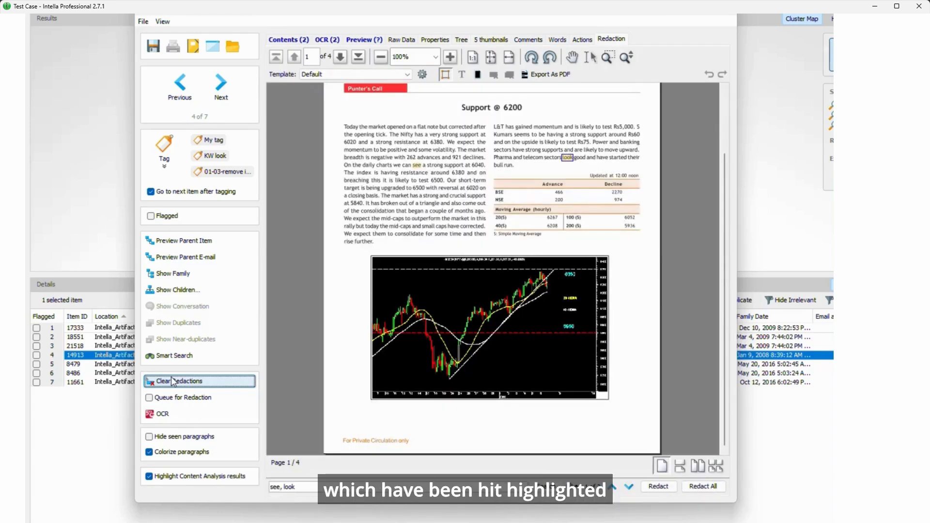
{"action": "left_click", "coordinate": [309, 486]}
{"action": "type", "text": ", "}
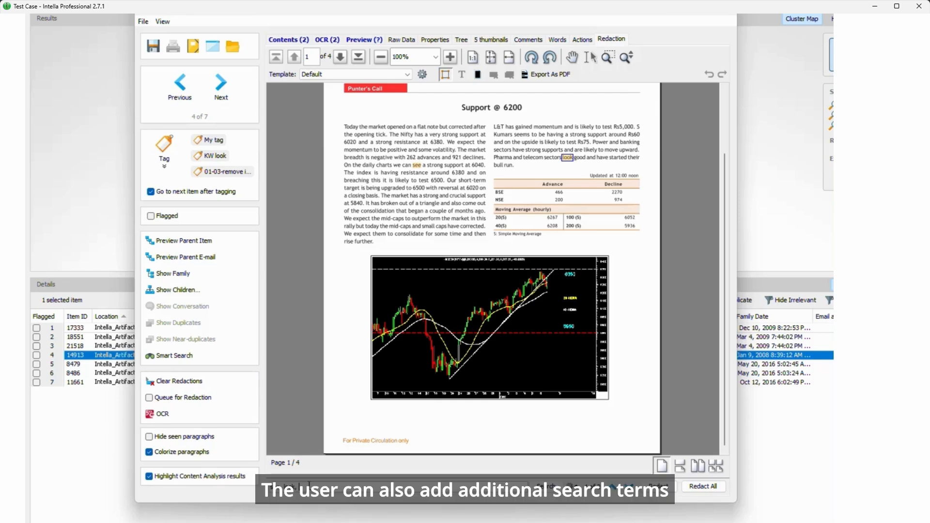
{"action": "type", "text": "find"}
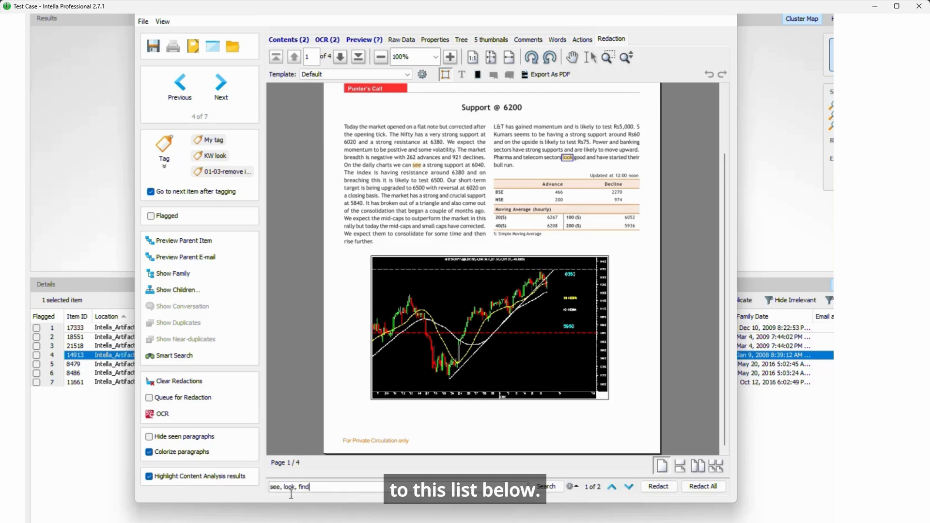
- Redact the "look" hit and most of the first text column on page 1, and delete all redaction marks on the item
{"action": "left_click", "coordinate": [662, 487]}
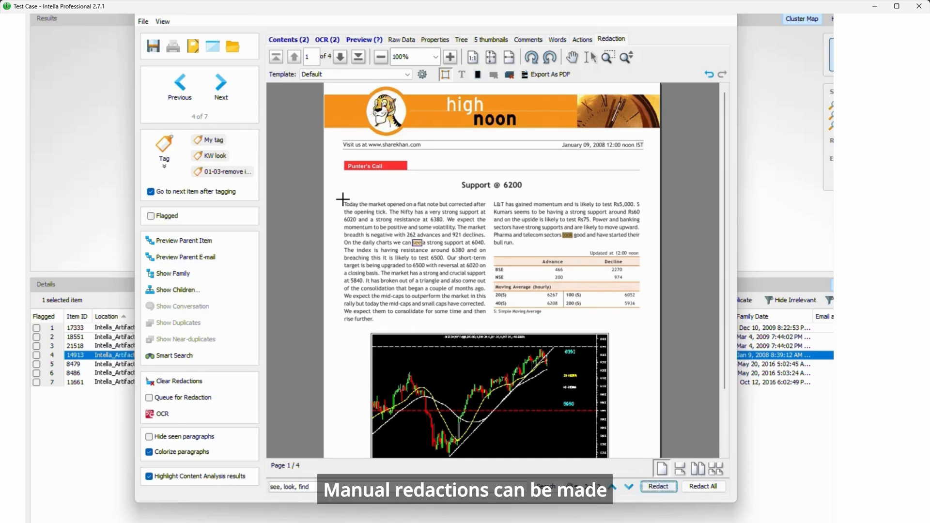
{"action": "left_click_drag", "start_coordinate": [343, 199], "coordinate": [493, 280]}
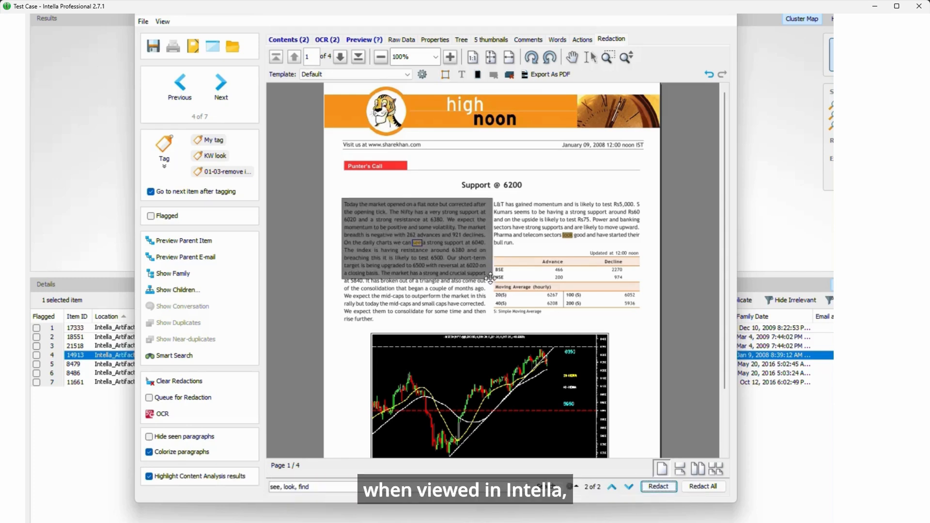
{"action": "left_click", "coordinate": [186, 382]}
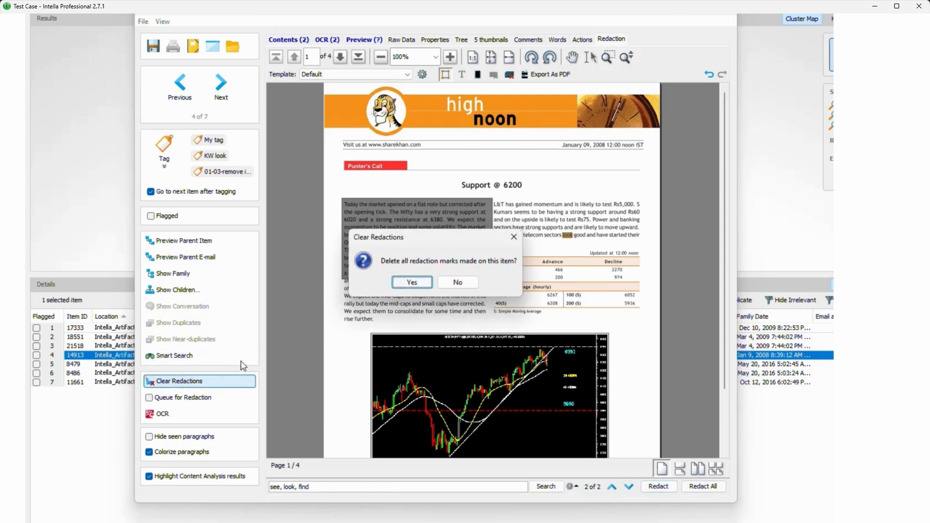
{"action": "left_click", "coordinate": [412, 283]}
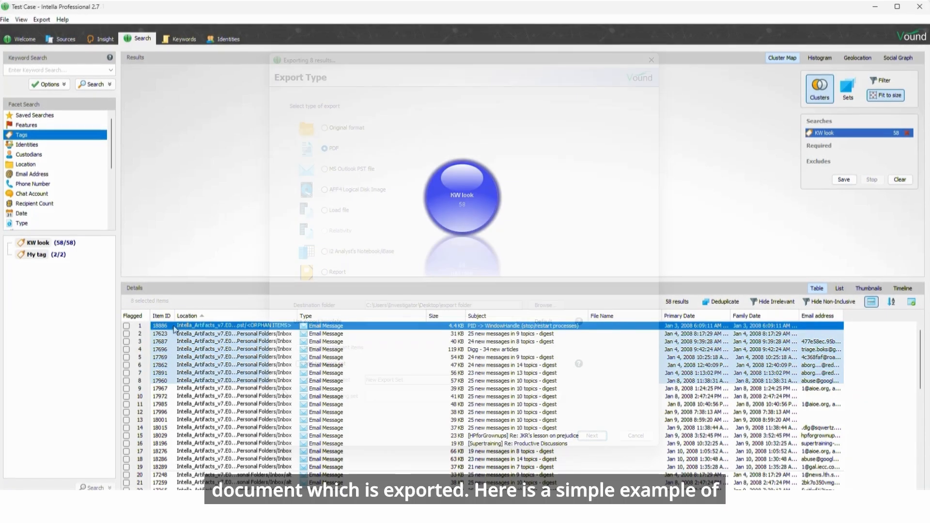
- Select the first eight KW look items in the Details table and start an export of the selection
{"action": "left_click_drag", "start_coordinate": [174, 329], "coordinate": [174, 382]}
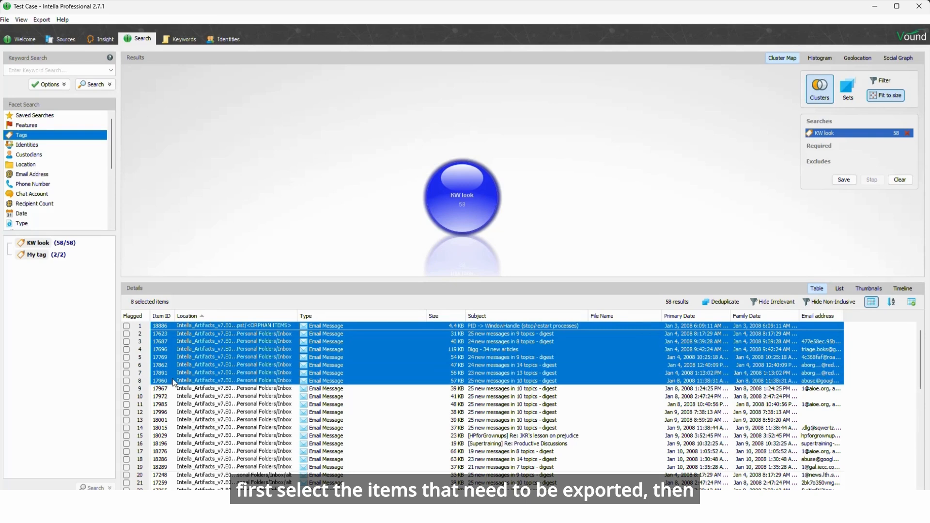
{"action": "right_click", "coordinate": [174, 372]}
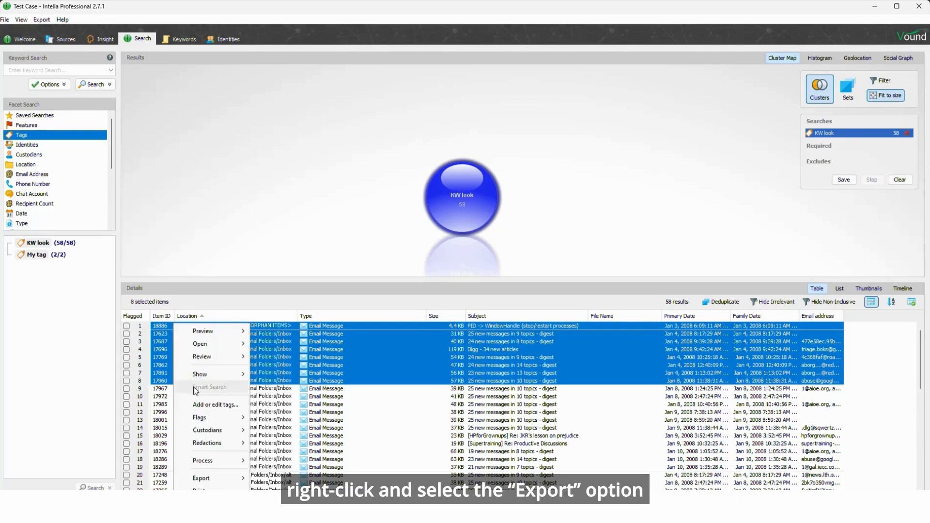
{"action": "left_click", "coordinate": [201, 478]}
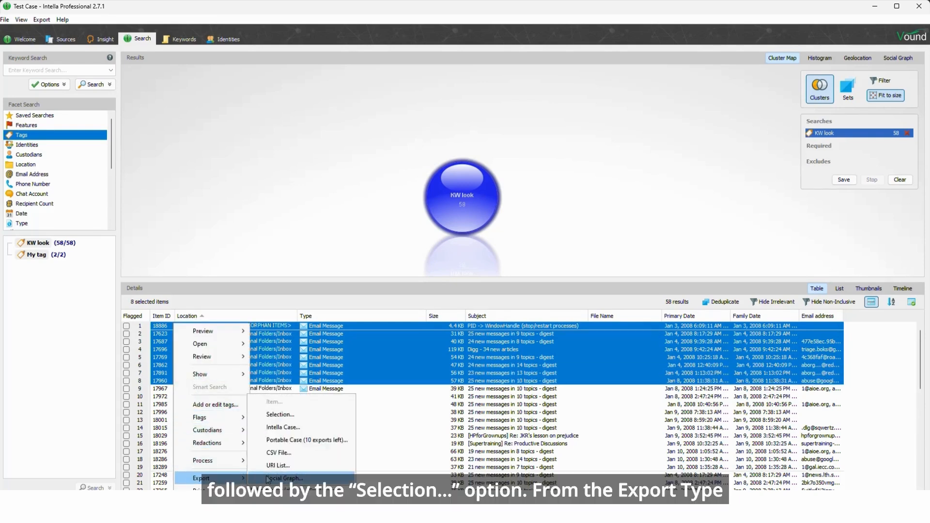
{"action": "left_click", "coordinate": [268, 416]}
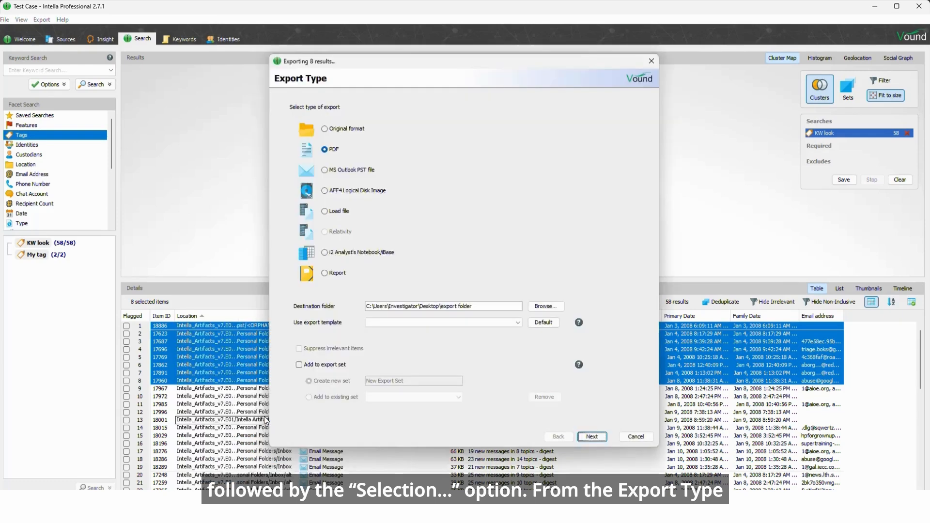
- Choose PDF as the export type and the "export folder" on the Desktop as the destination
{"action": "left_click", "coordinate": [324, 151]}
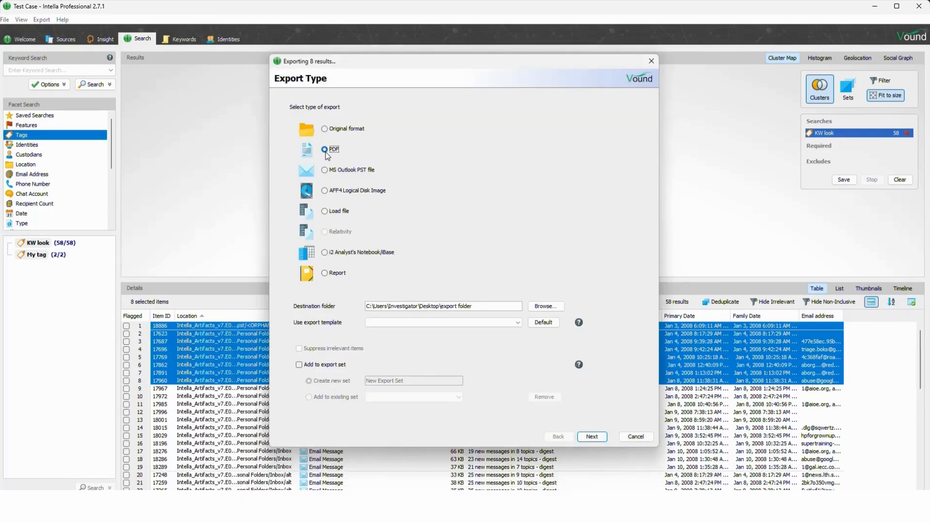
{"action": "left_click", "coordinate": [532, 308]}
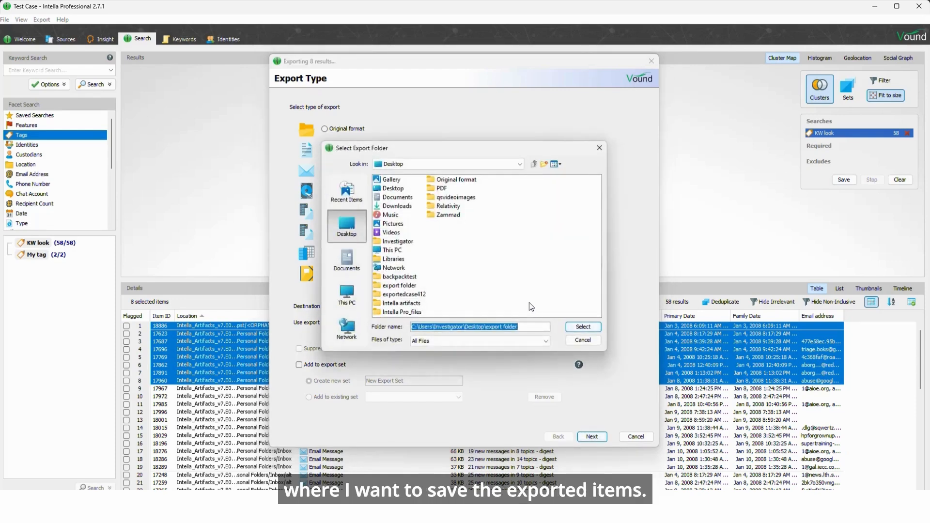
{"action": "left_click", "coordinate": [410, 286]}
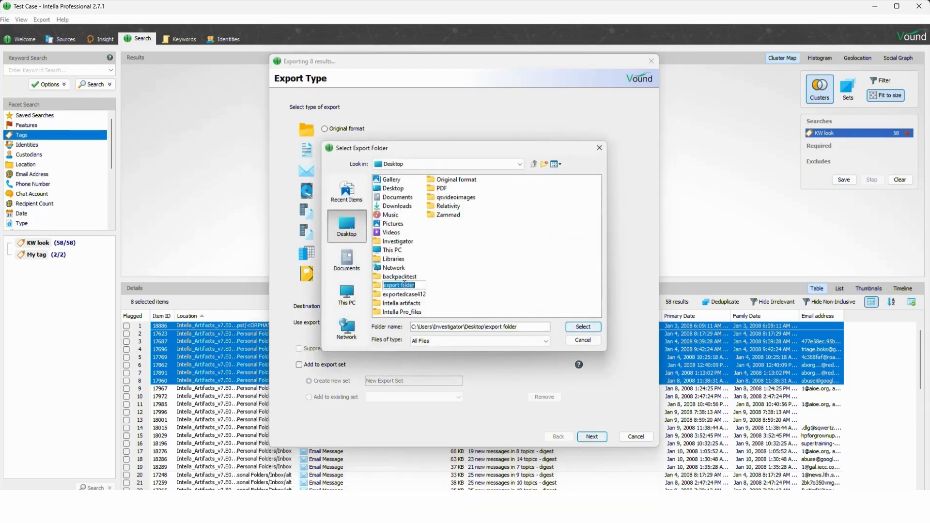
{"action": "left_click", "coordinate": [582, 327]}
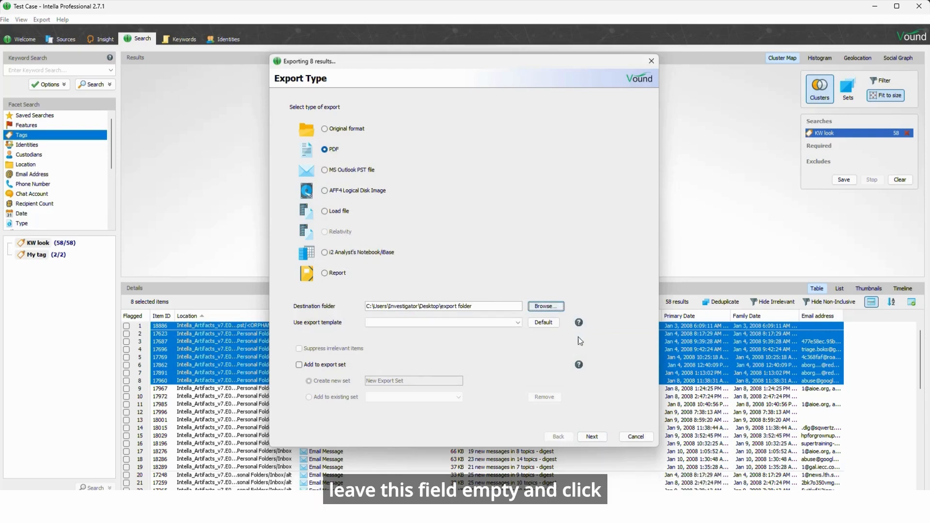
- Leave the export template empty, and accept individual PDF files named by filename or subject, all in one folder
{"action": "left_click", "coordinate": [593, 436]}
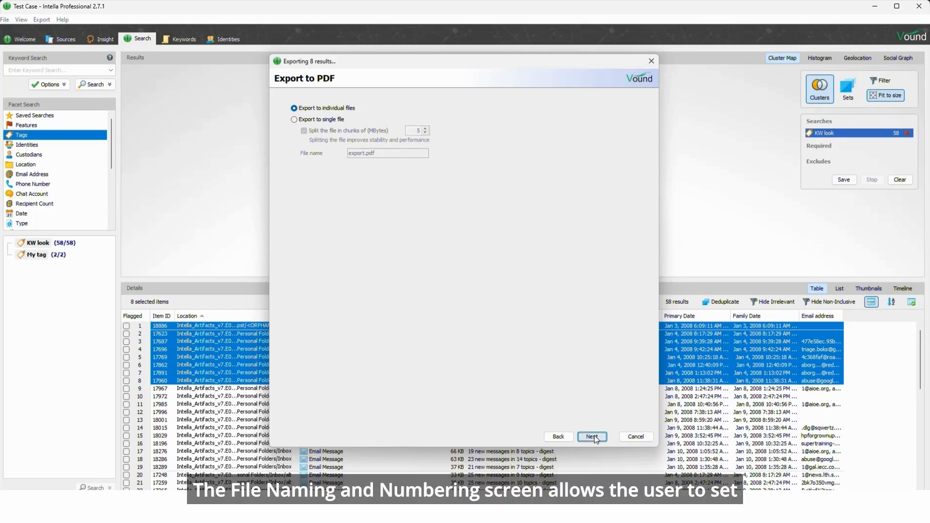
{"action": "left_click", "coordinate": [594, 437]}
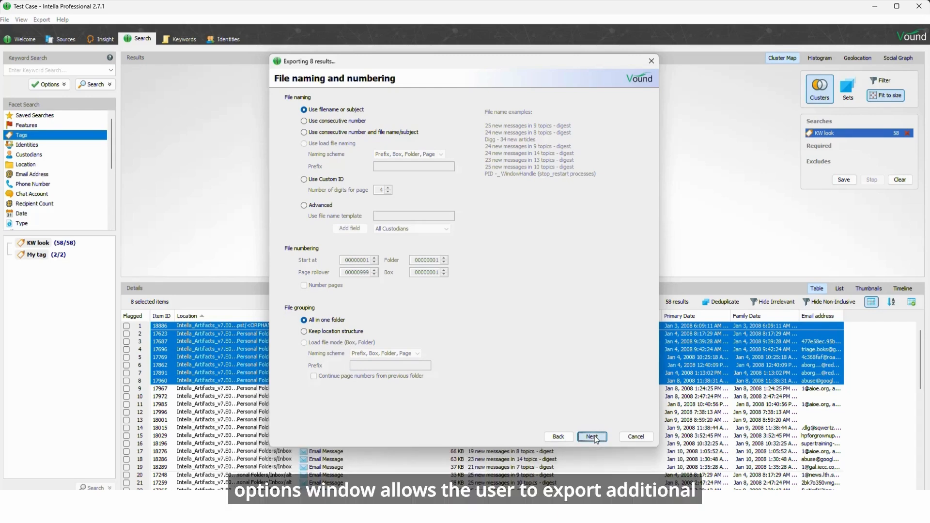
{"action": "left_click", "coordinate": [592, 437]}
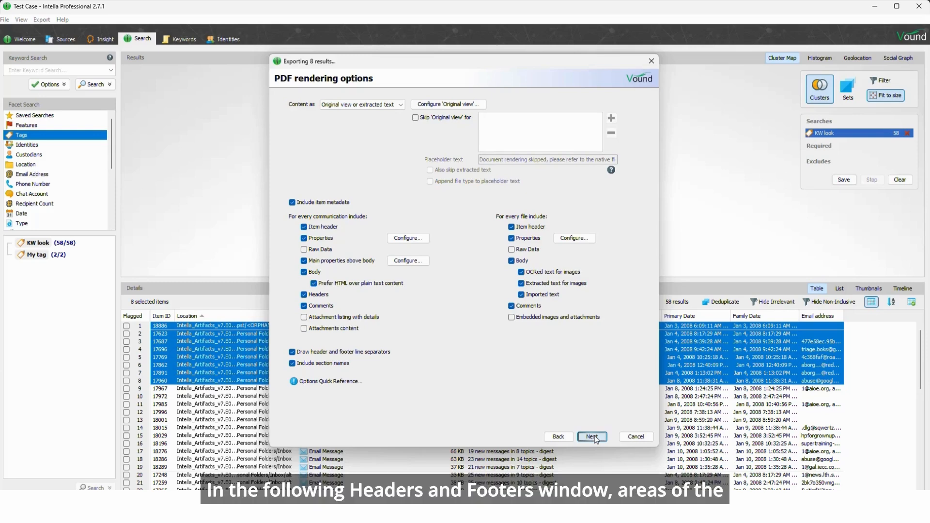
- Accept the default PDF rendering, EXPORTED_FILE_NAME footer, redacted images, errors CSV report and default ordering, and run the export
{"action": "left_click", "coordinate": [594, 436]}
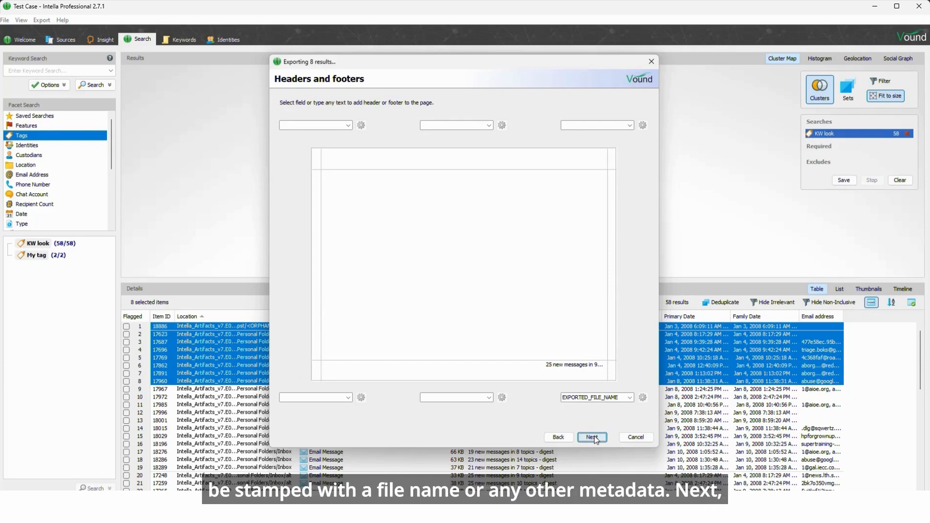
{"action": "left_click", "coordinate": [594, 437]}
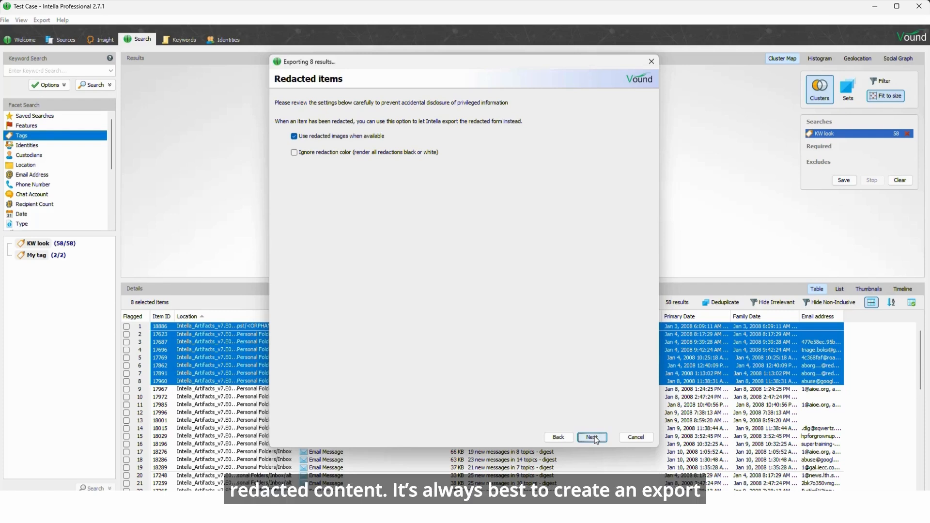
{"action": "left_click", "coordinate": [593, 437]}
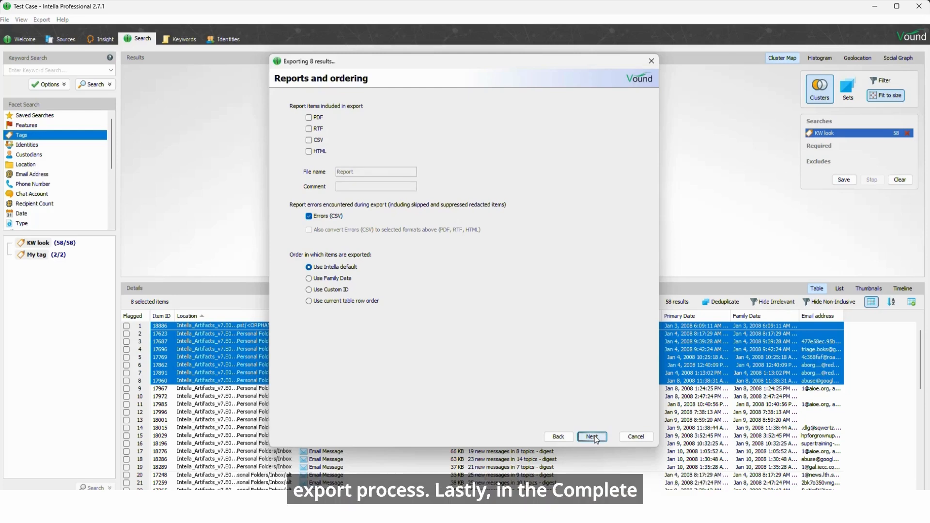
{"action": "left_click", "coordinate": [592, 437]}
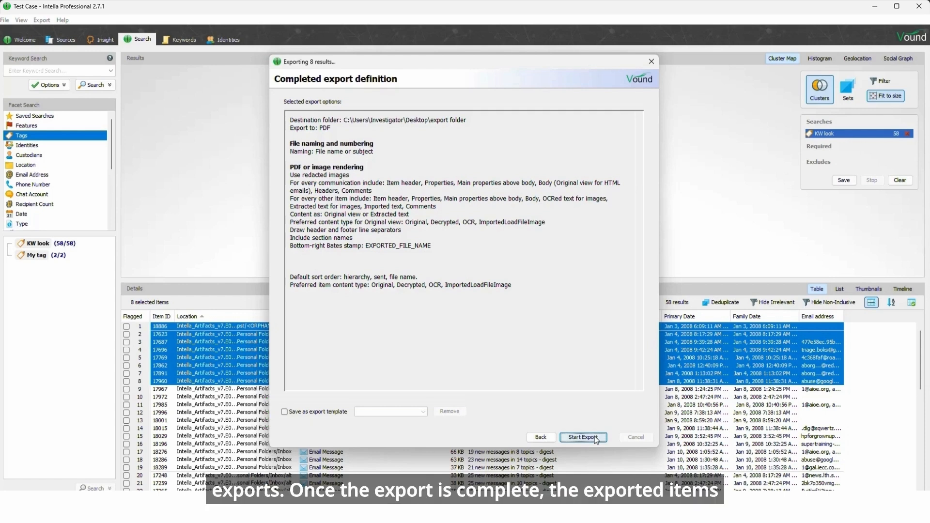
{"action": "left_click", "coordinate": [595, 439]}
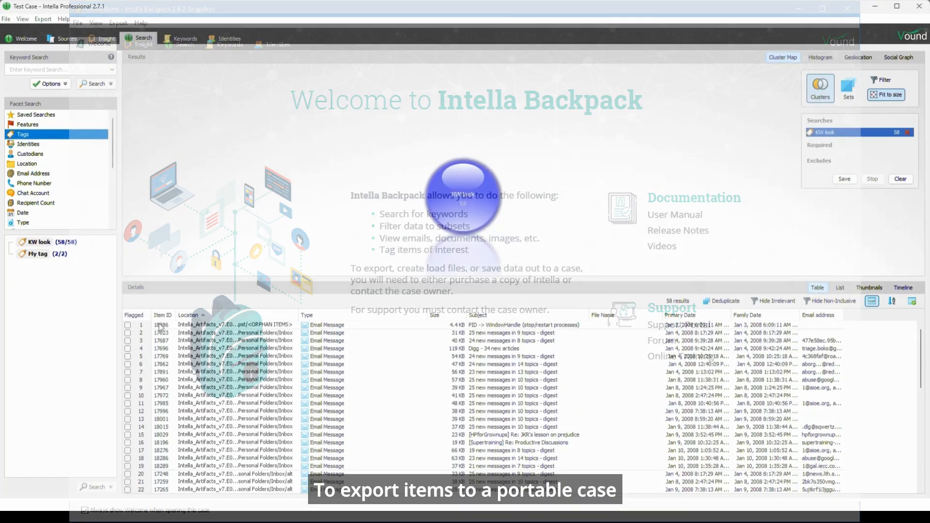
- Select the first eight KW look items in the Details table and start exporting them to a portable case
{"action": "left_click_drag", "start_coordinate": [160, 325], "coordinate": [163, 381]}
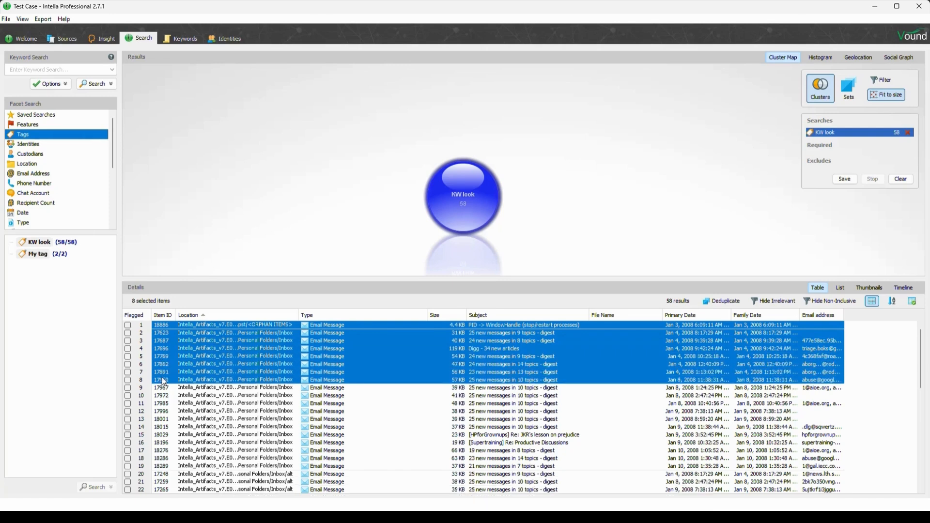
{"action": "right_click", "coordinate": [162, 381]}
{"action": "mouse_move", "coordinate": [184, 371]}
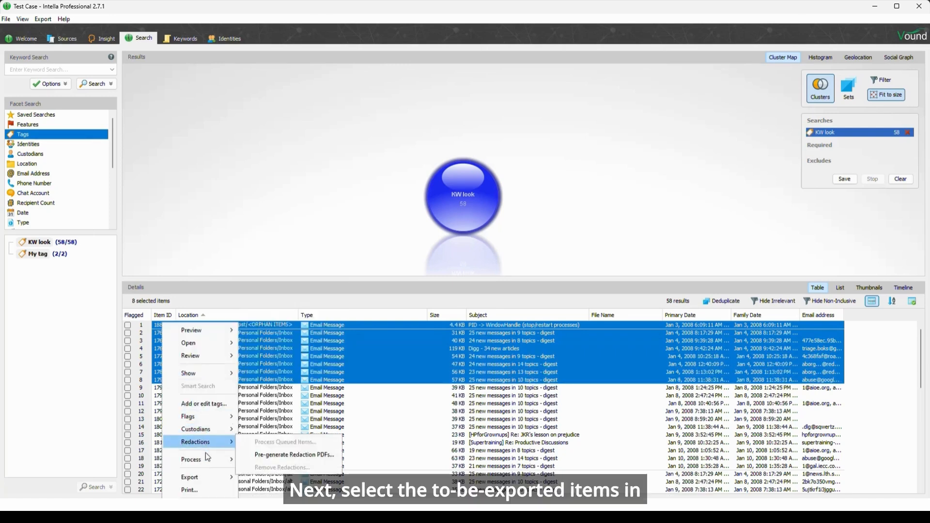
{"action": "mouse_move", "coordinate": [207, 460]}
{"action": "mouse_move", "coordinate": [208, 476]}
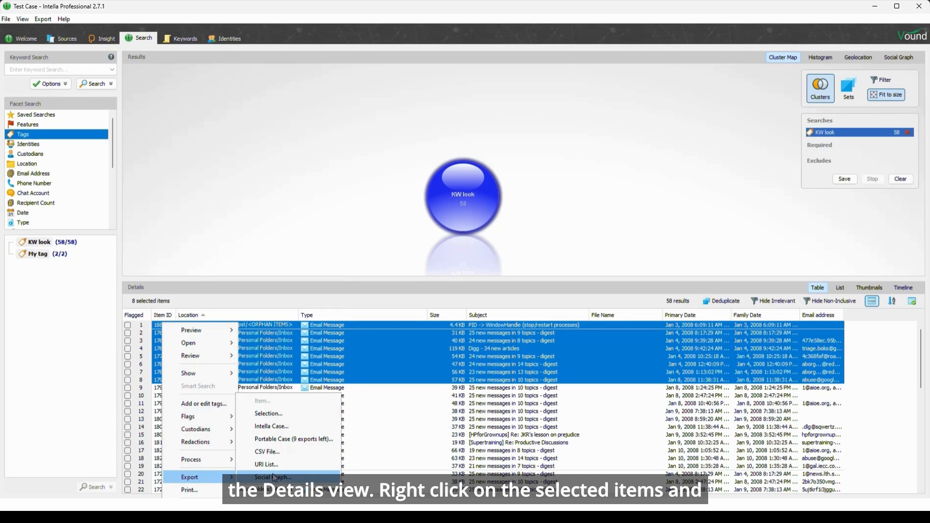
{"action": "left_click", "coordinate": [270, 439]}
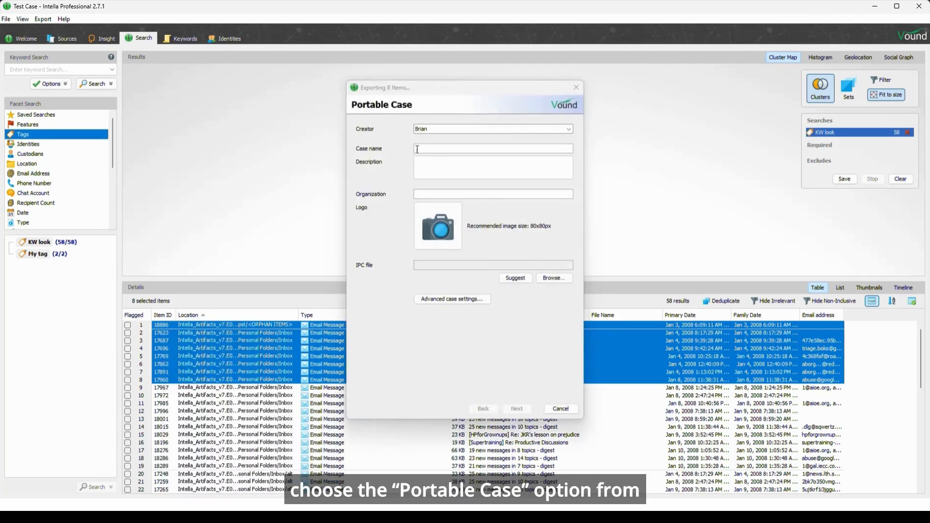
- Name the portable case "Test case", describe it as "Training test case" and set the organization to "Test"
{"action": "left_click", "coordinate": [419, 149]}
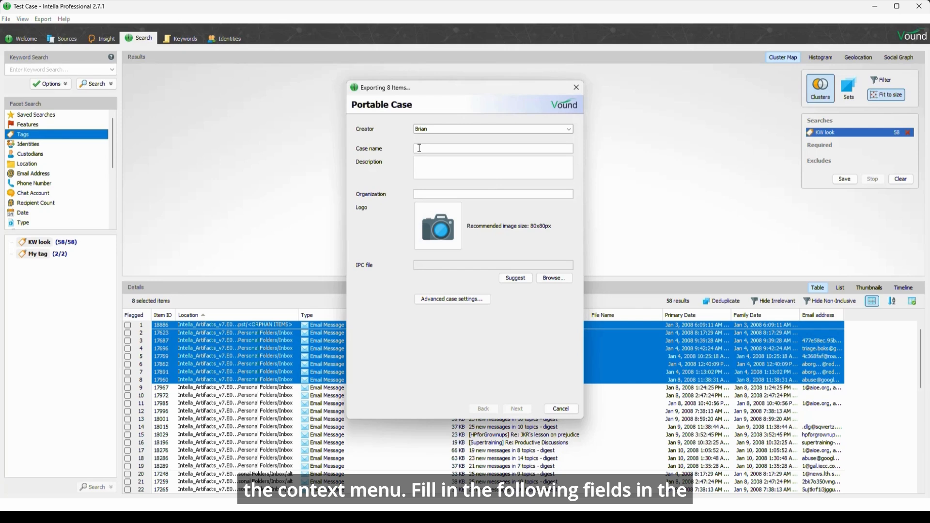
{"action": "type", "text": "Test "}
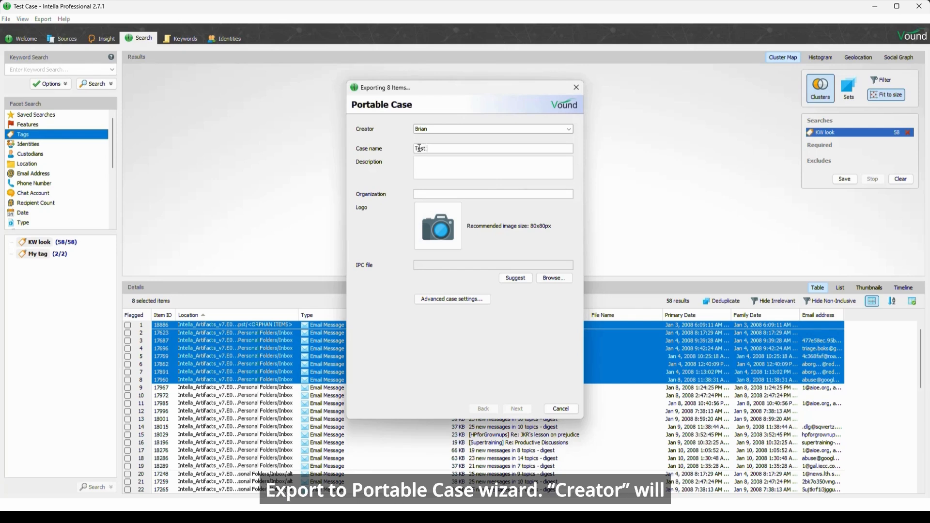
{"action": "type", "text": "case"}
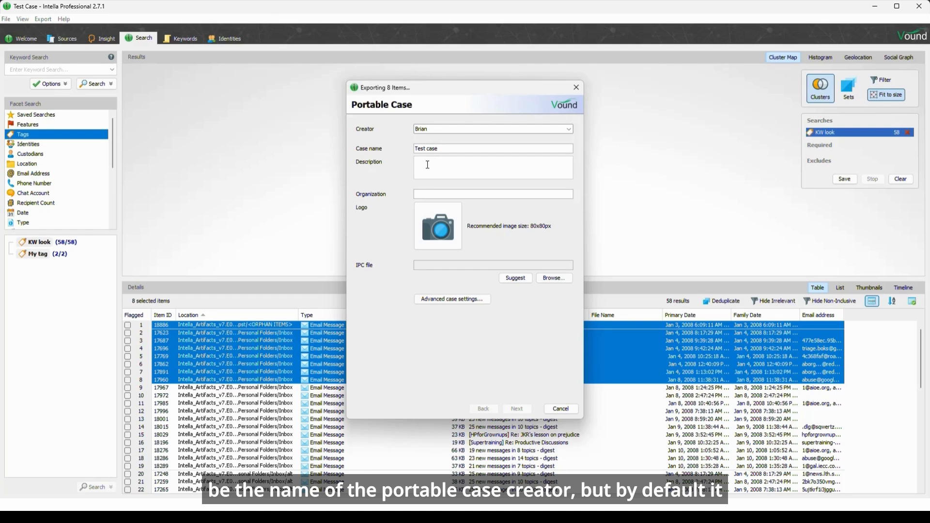
{"action": "left_click", "coordinate": [428, 165]}
{"action": "type", "text": "Training "}
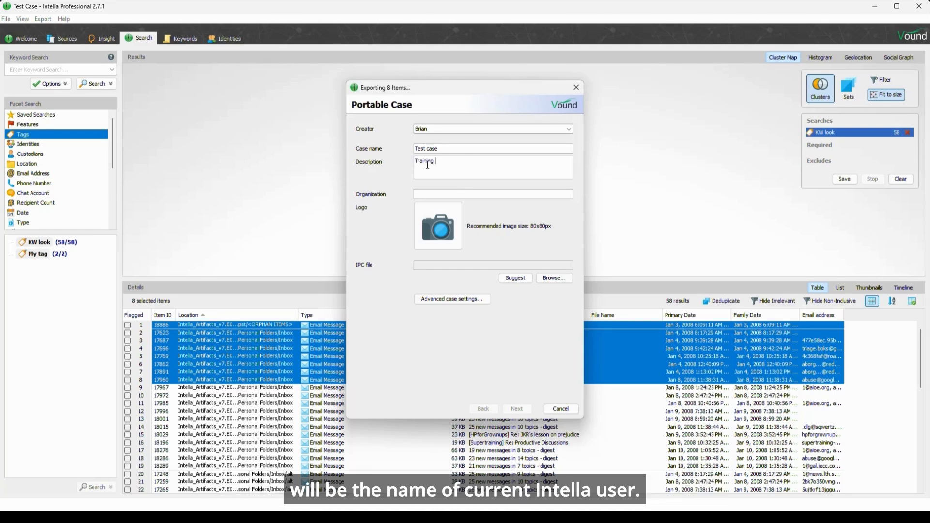
{"action": "type", "text": "test "}
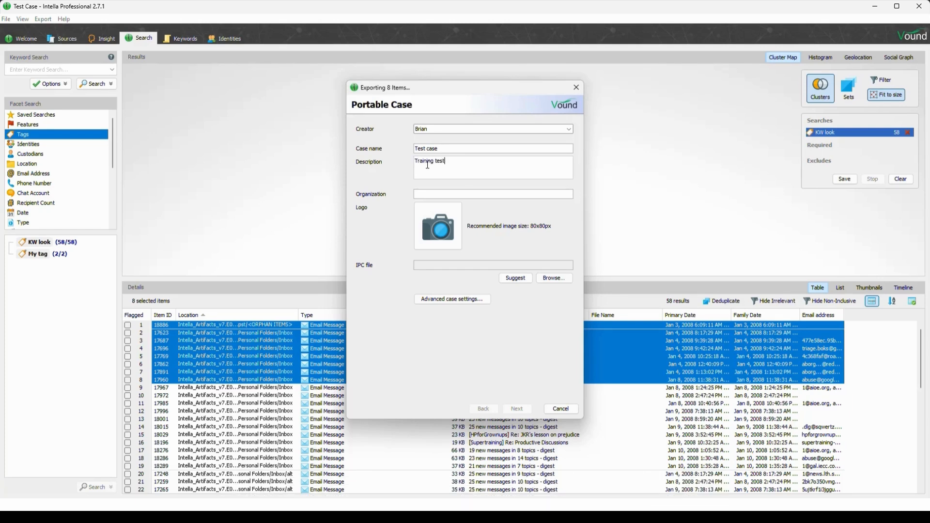
{"action": "type", "text": "case"}
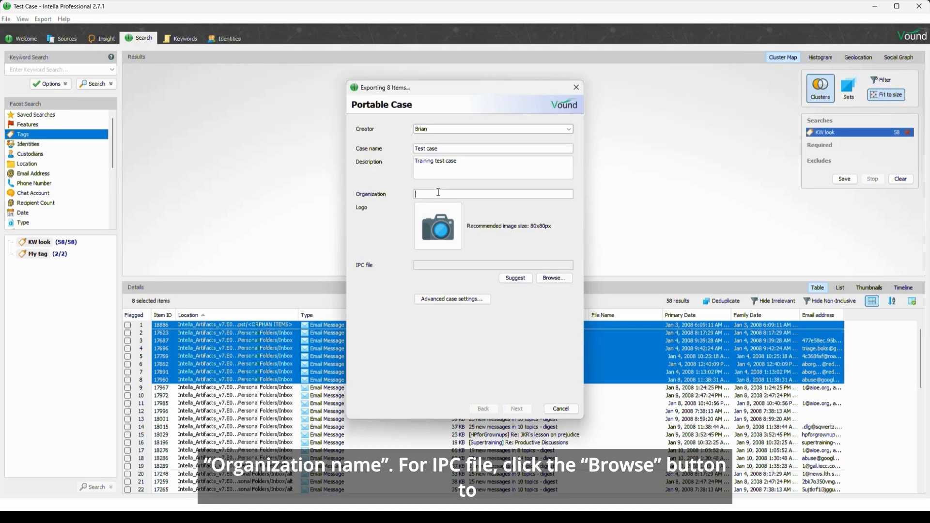
{"action": "type", "text": "Test"}
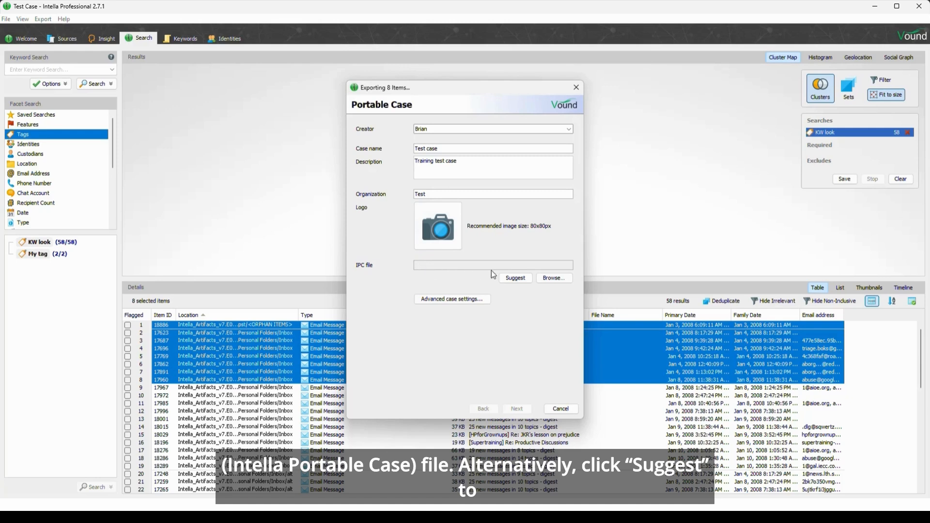
- Use the suggested IPC file, Test case.ipc on the Desktop, and proceed to the case export options
{"action": "left_click", "coordinate": [527, 279]}
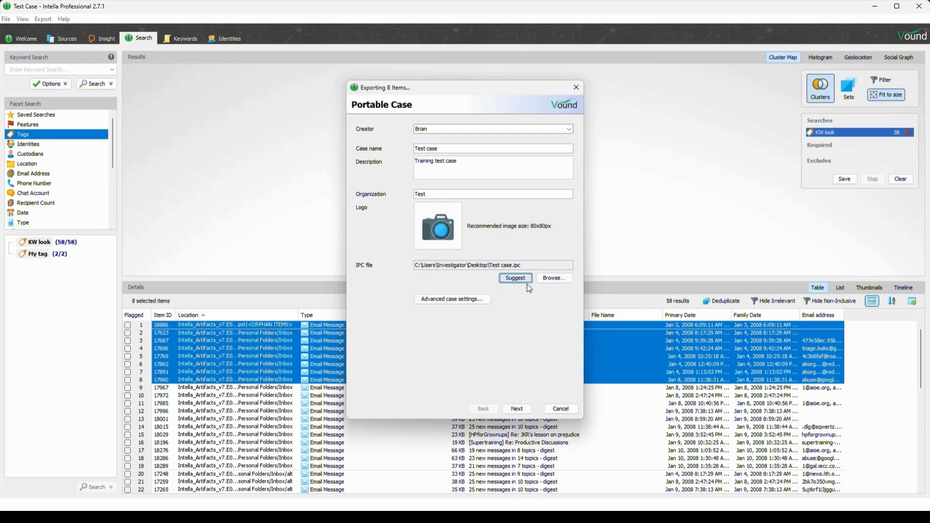
{"action": "left_click", "coordinate": [517, 409]}
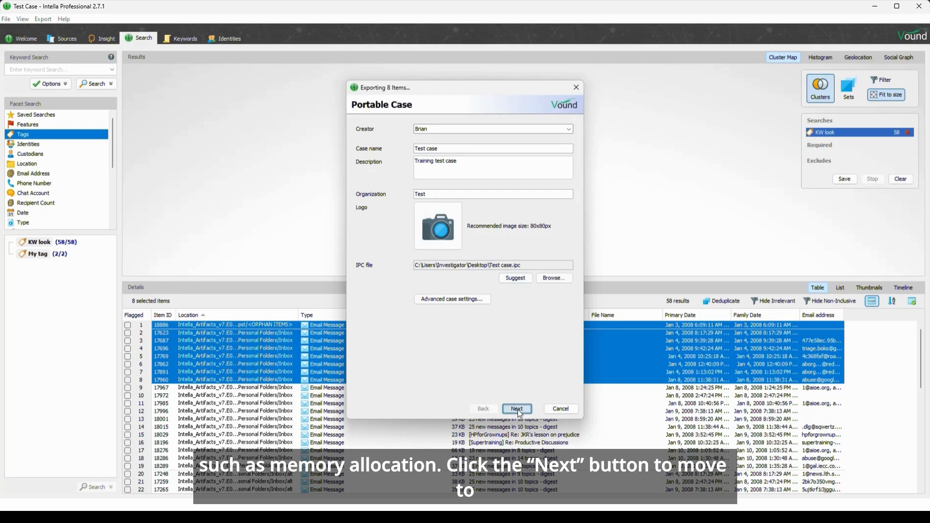
{"action": "left_click", "coordinate": [518, 409]}
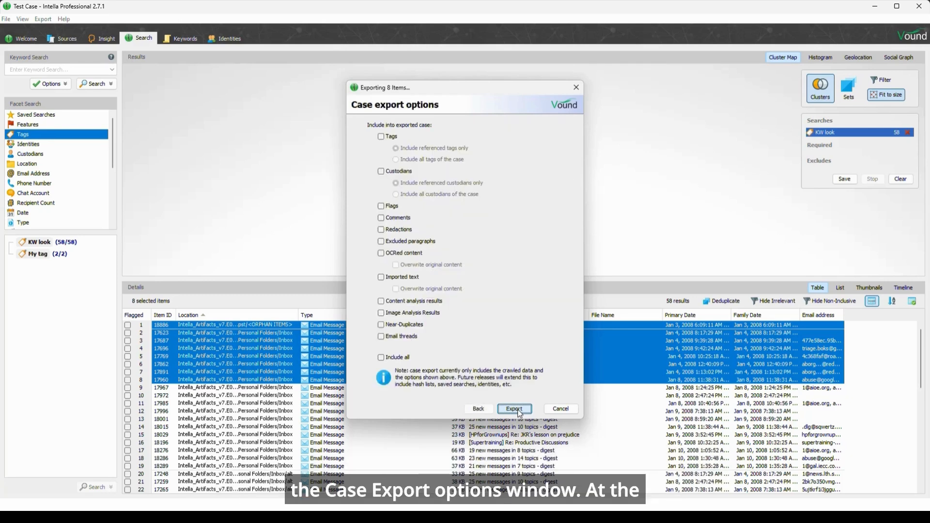
- Include referenced tags, comments, redactions and email threads in the exported case
{"action": "left_click", "coordinate": [381, 137]}
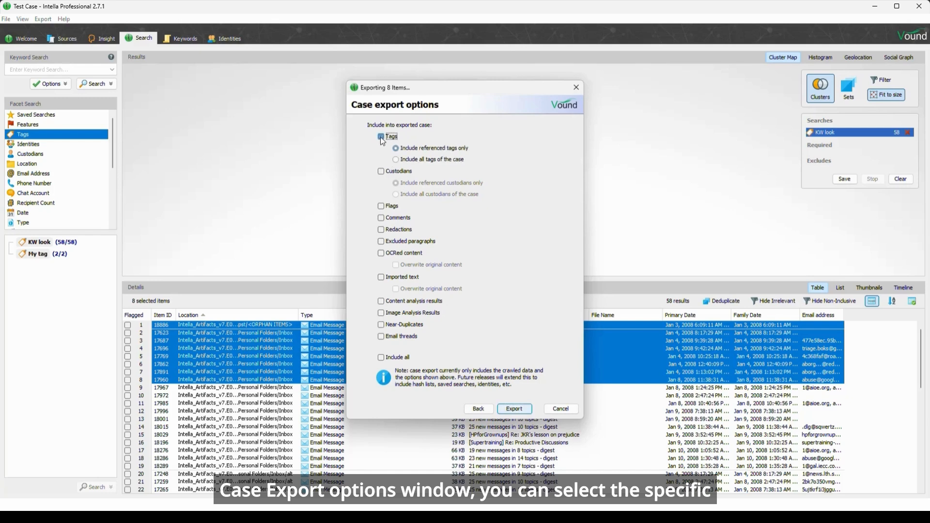
{"action": "left_click", "coordinate": [381, 218]}
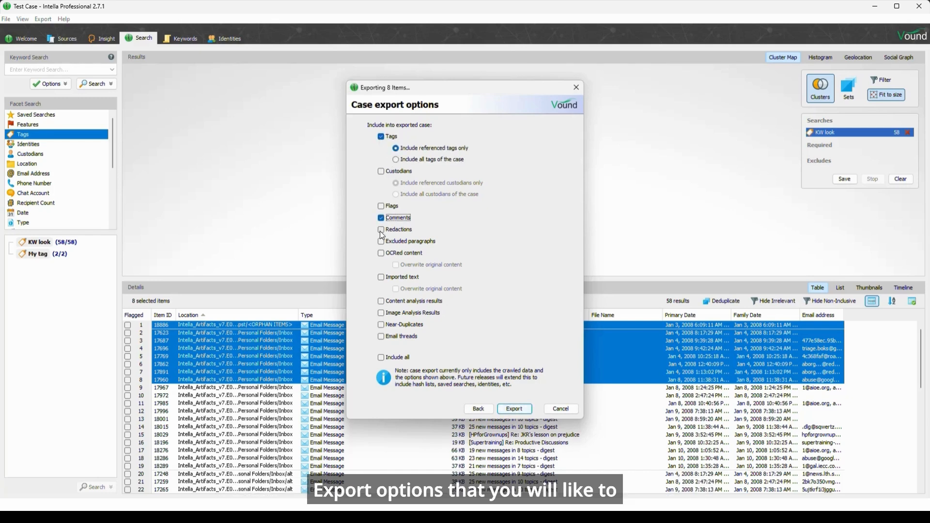
{"action": "left_click", "coordinate": [381, 229]}
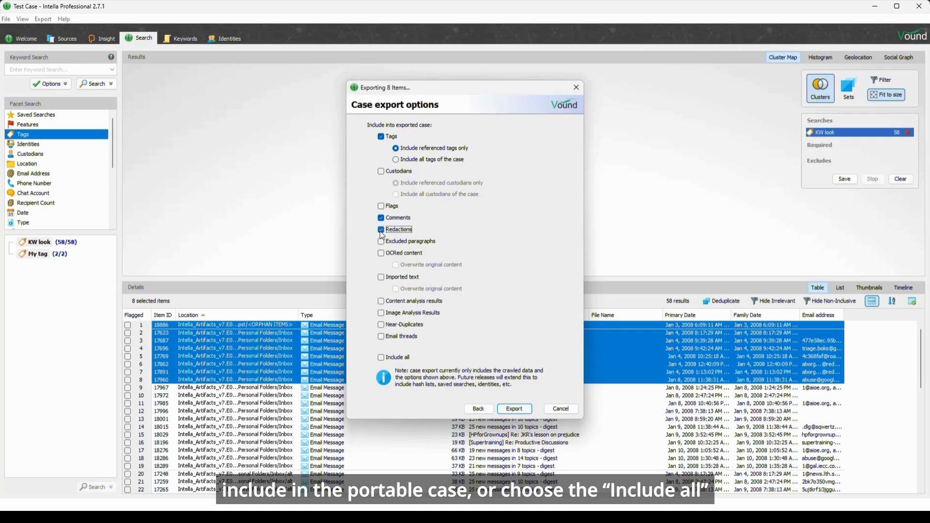
{"action": "left_click", "coordinate": [381, 336]}
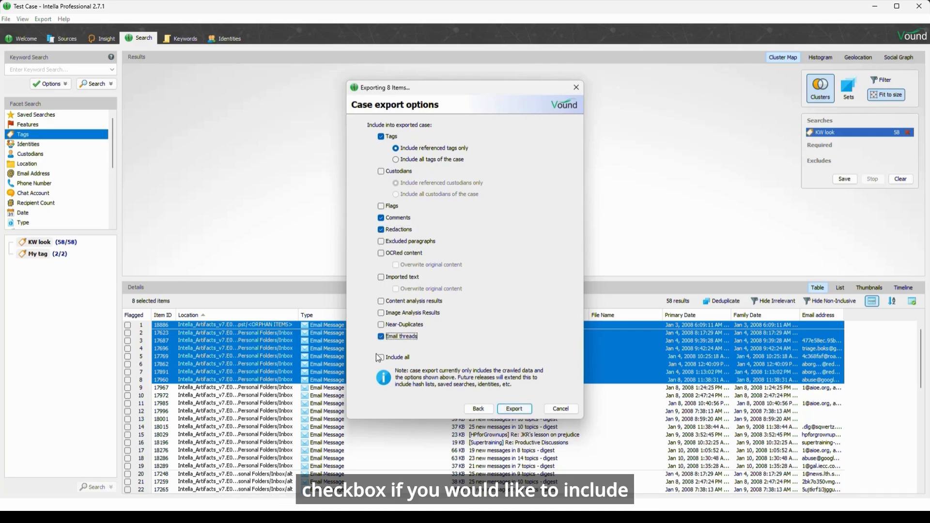
- Include all available case content in the portable case and run the export
{"action": "left_click", "coordinate": [381, 357]}
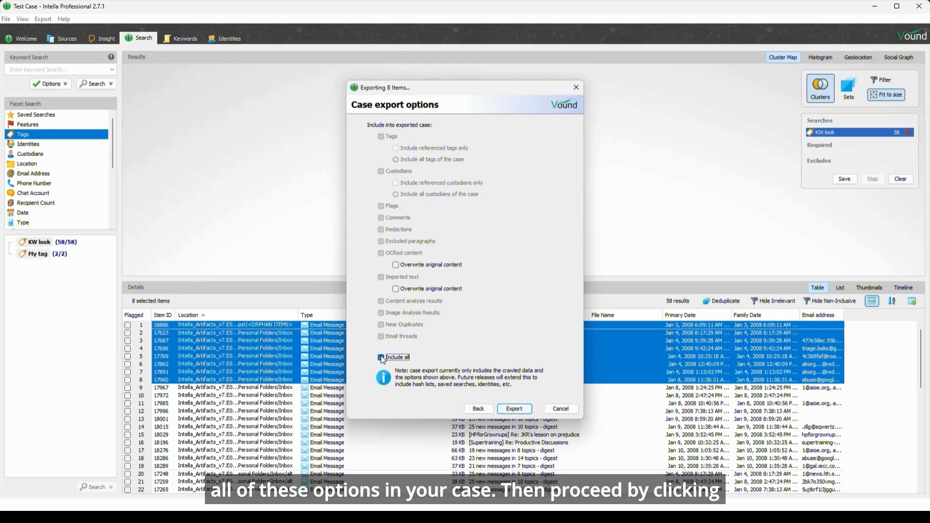
{"action": "left_click", "coordinate": [513, 408]}
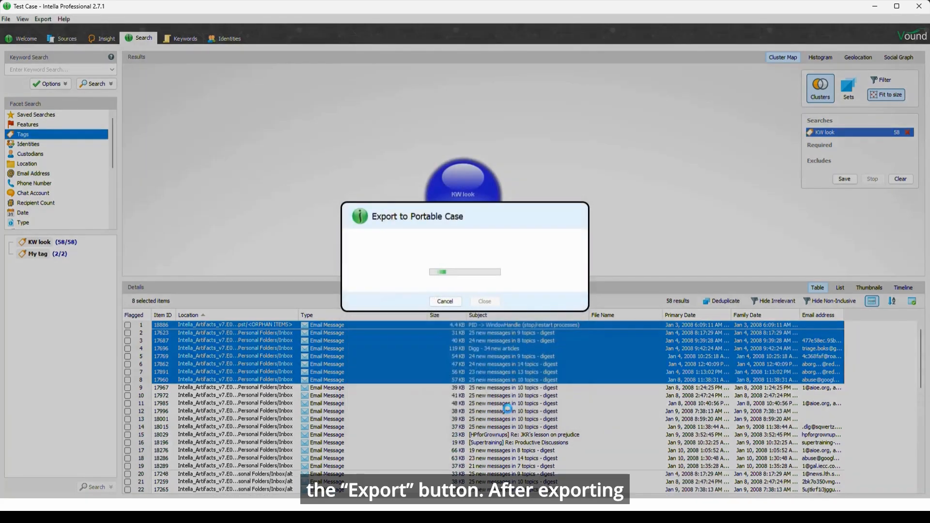